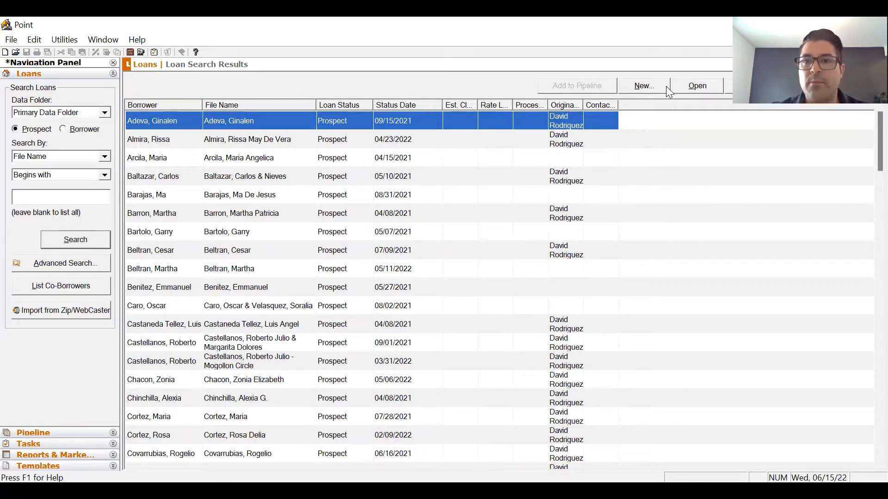
- Create a new blank loan file and open Loan Application Section 1
click(645, 87)
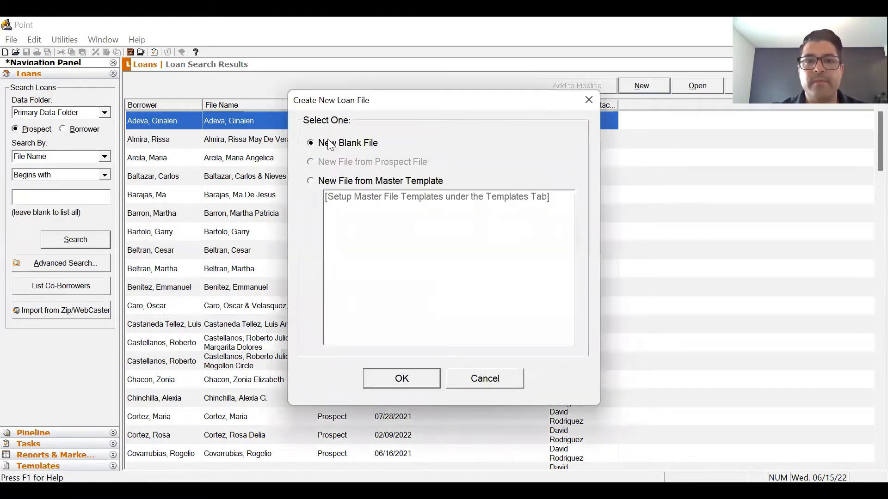
click(401, 379)
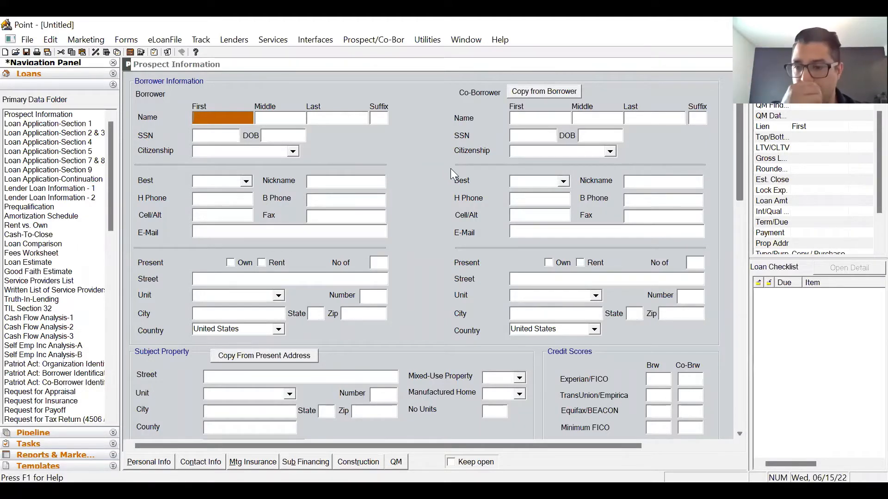
click(63, 124)
- Browse Loan Application sections 2 through 9, then return to the start of the file
click(69, 133)
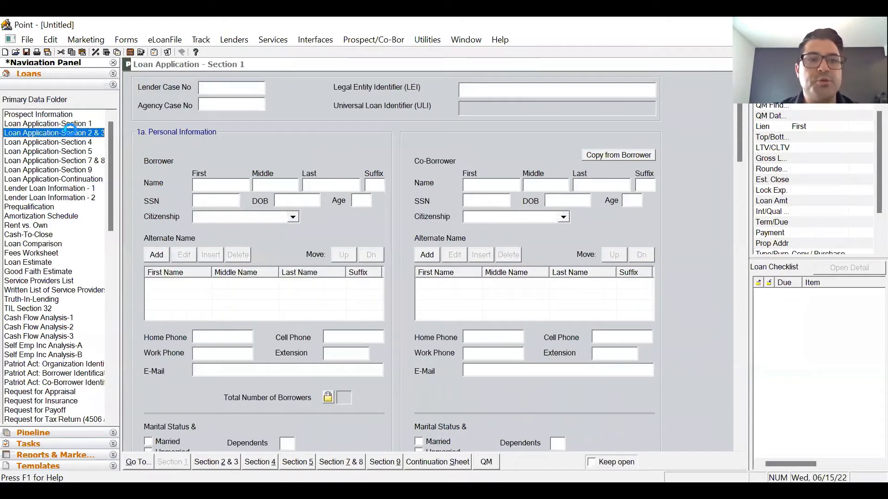
click(74, 141)
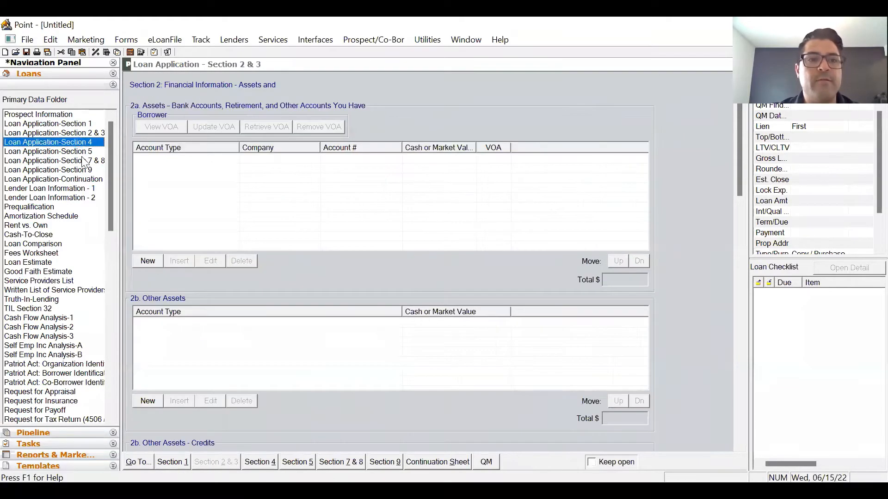
click(83, 150)
click(83, 161)
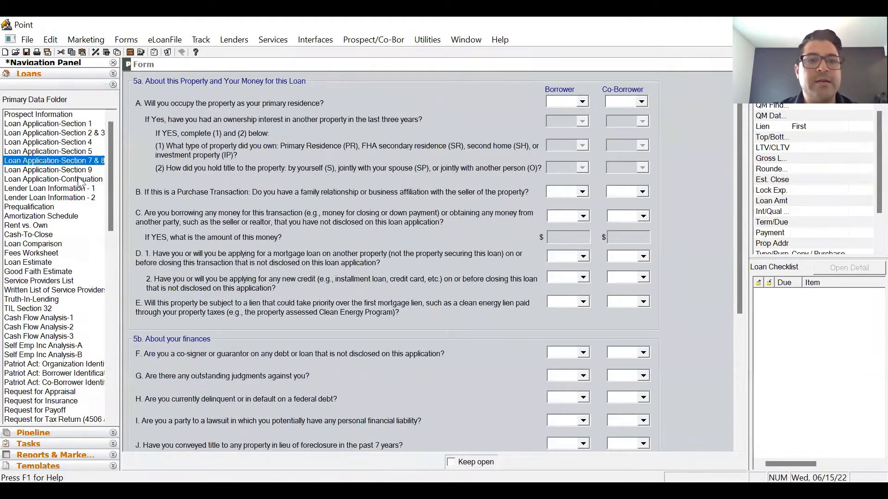
click(74, 170)
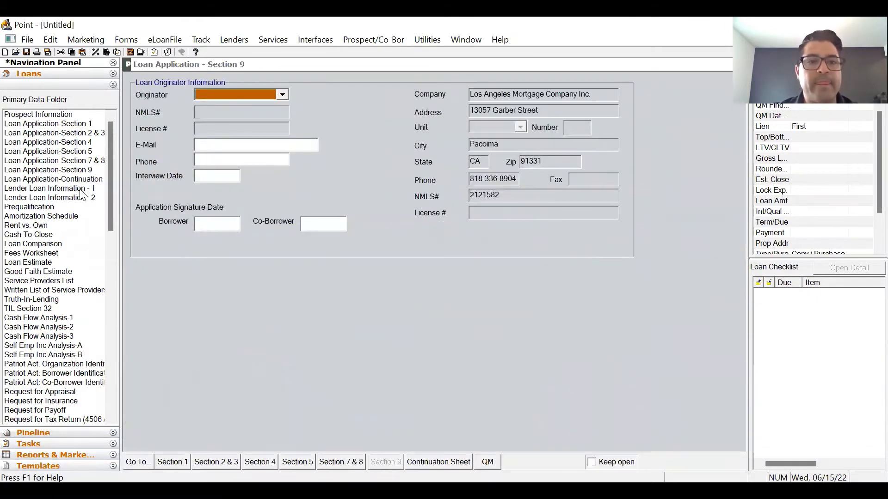
click(81, 124)
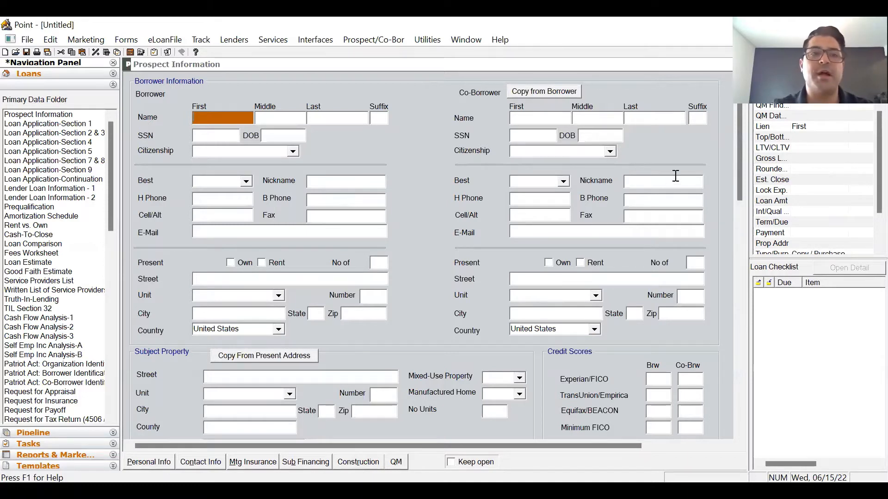
- Go from Prospect Information to Loan Application Section 1 in the navigation panel
click(54, 115)
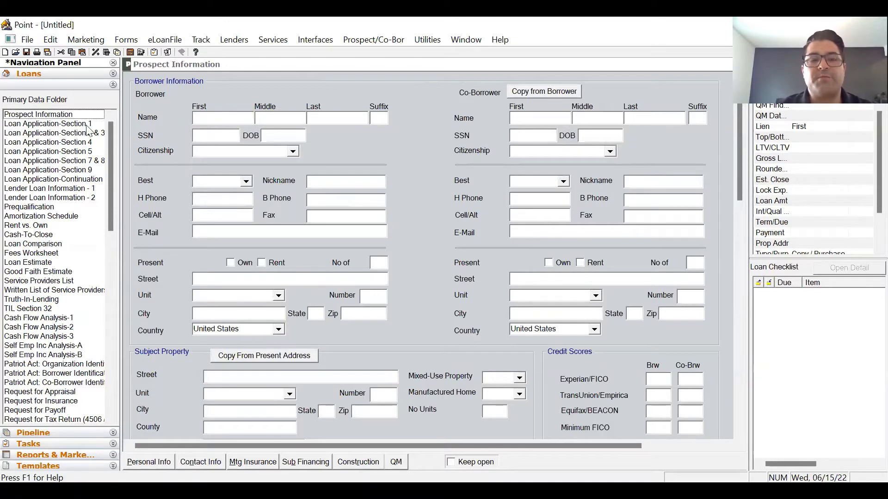
click(71, 125)
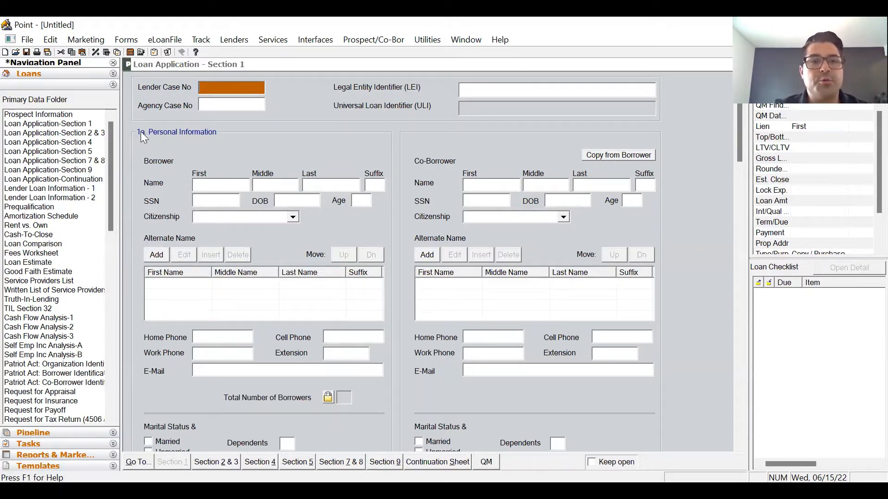
- Enter the borrower's first and last name in Section 1
click(222, 184)
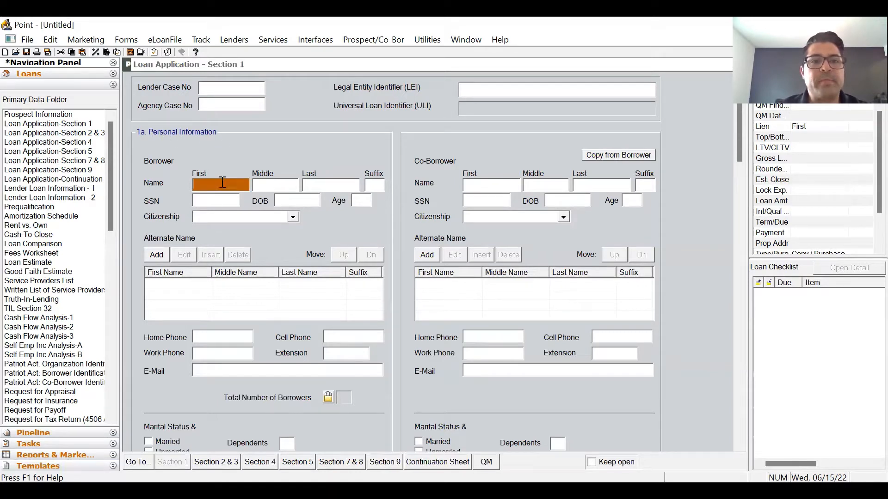
click(277, 184)
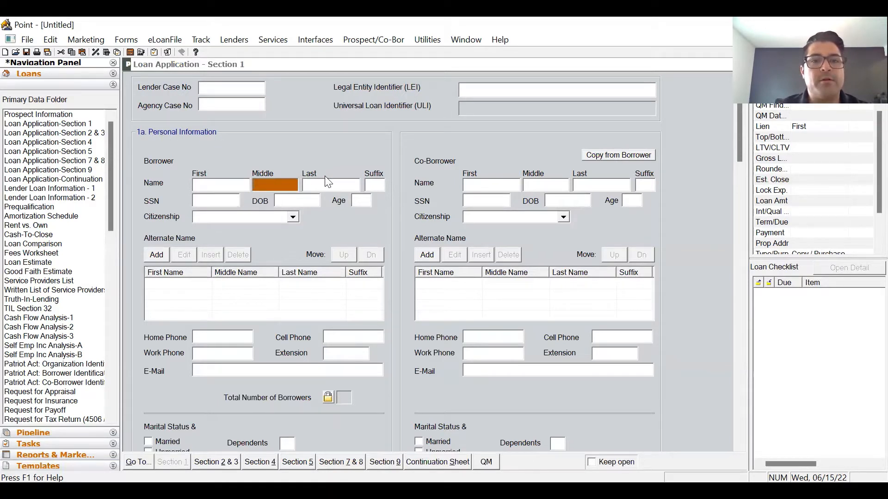
click(327, 183)
click(245, 185)
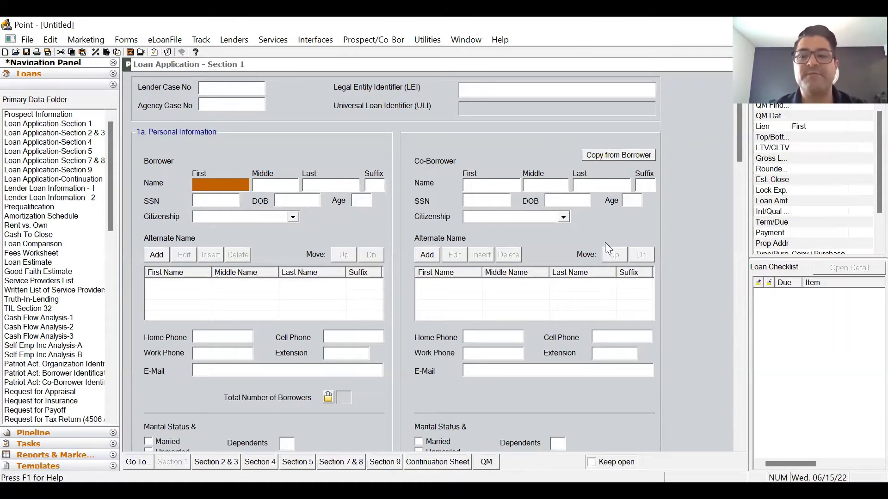
text(Joh)
key(Tab)
key(Tab)
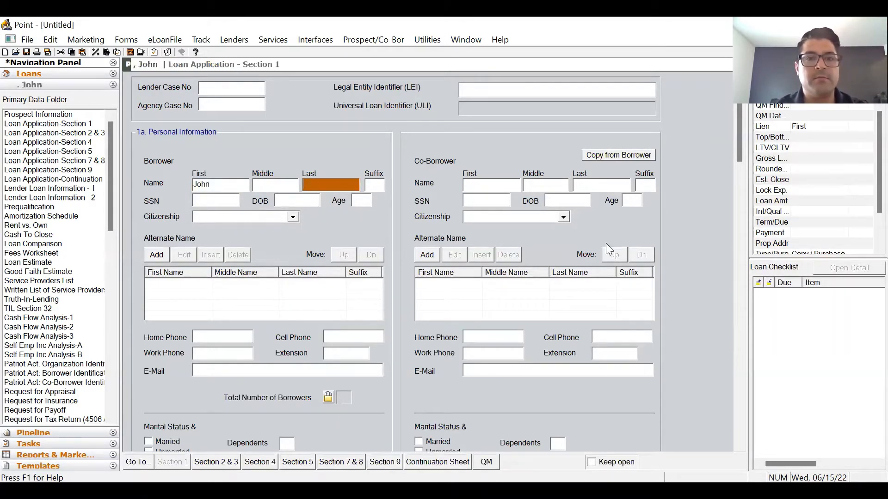
text(Doe)
key(Tab)
key(Tab)
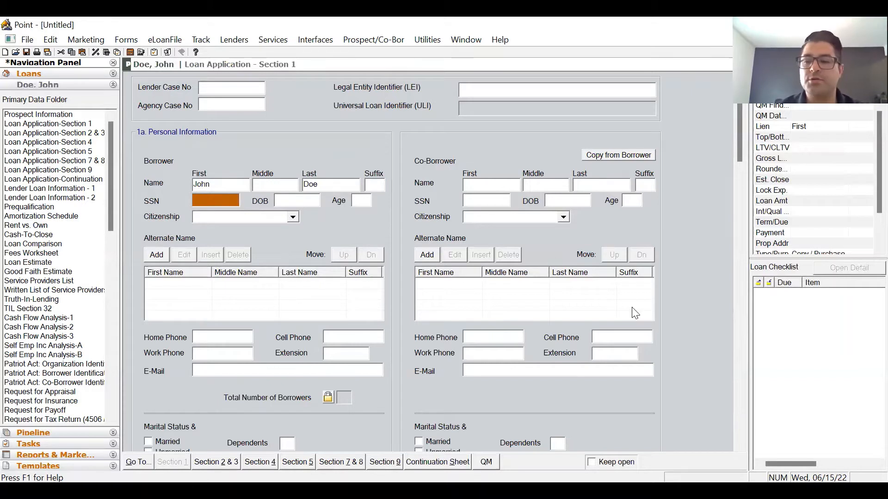
- Enter the borrower's SSN and date of birth, correcting the birth year
text(000)
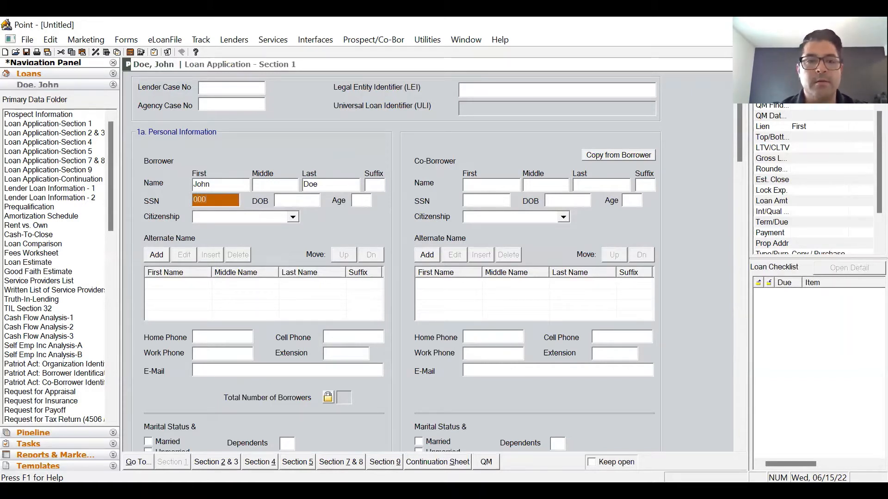
text(-00-0000)
key(Tab)
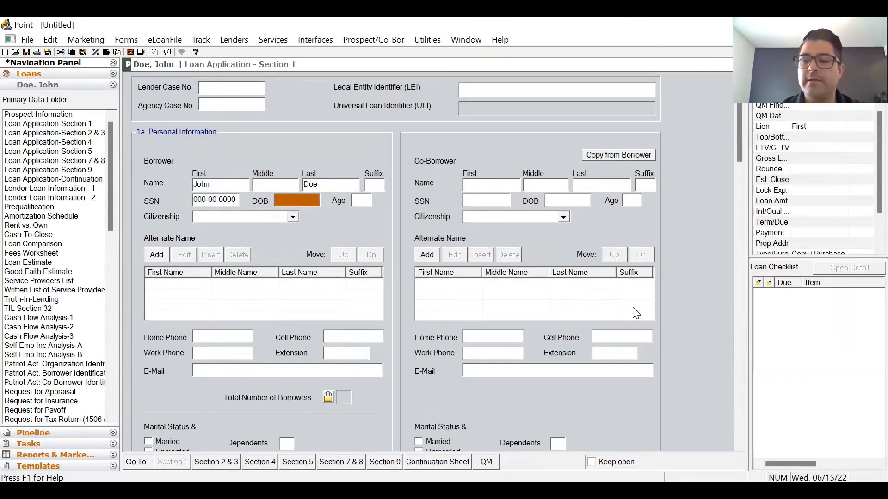
text(12/01)
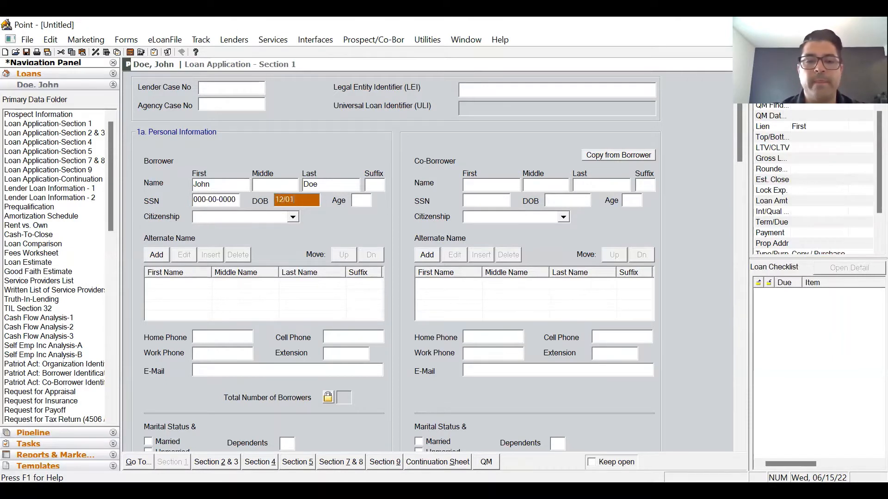
text(/200)
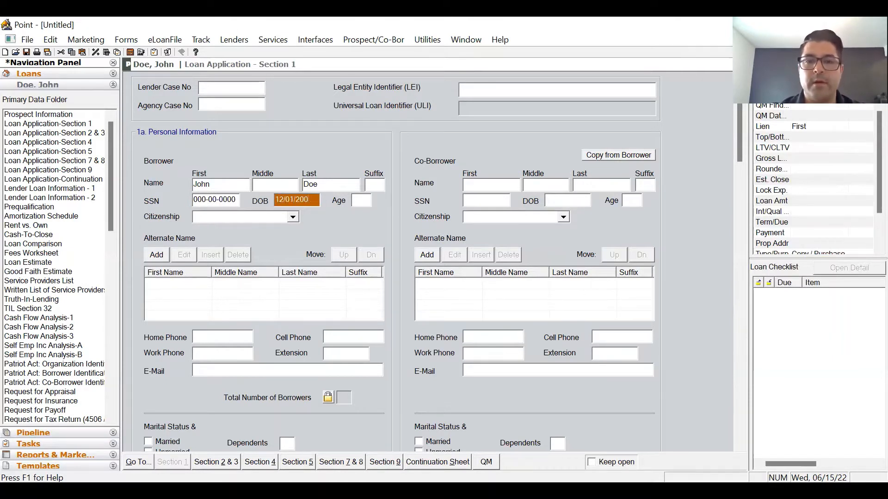
key(BackSpace)
text(01)
key(Tab)
key(Tab)
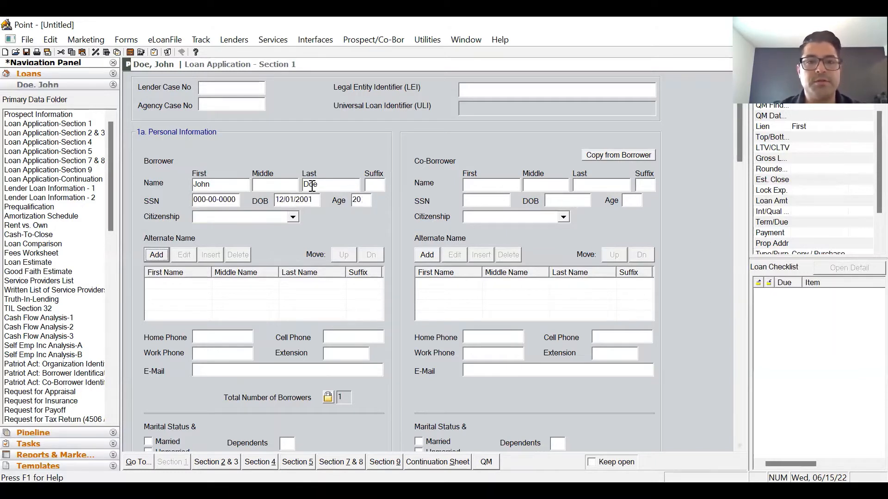
- Set citizenship to US Citizen and enter the borrower's cell phone number
click(293, 217)
click(277, 238)
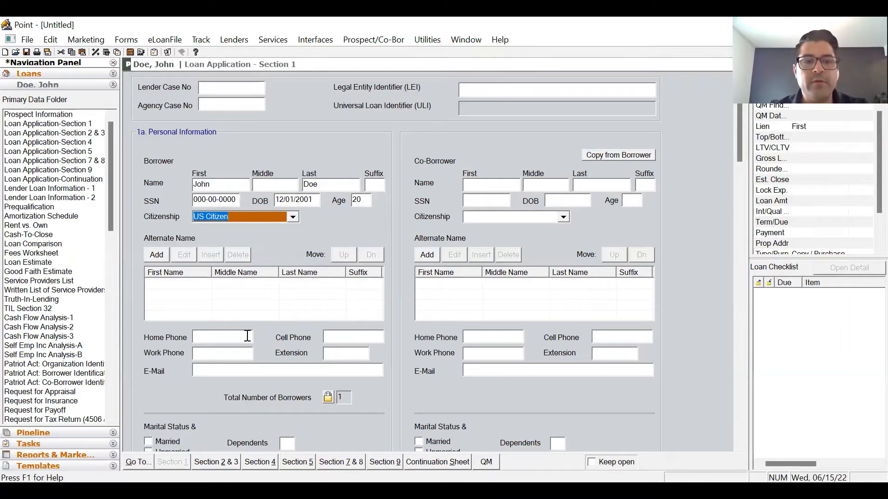
click(247, 336)
scroll(357, 231, down, 3)
key(Tab)
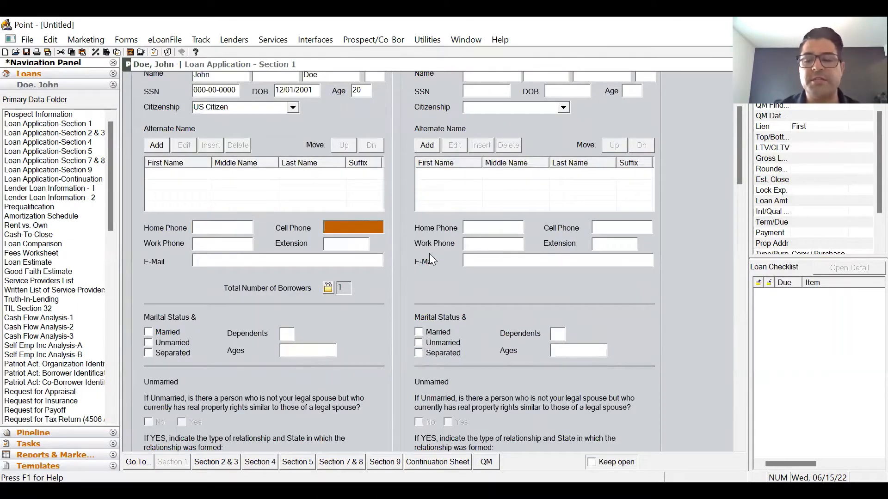
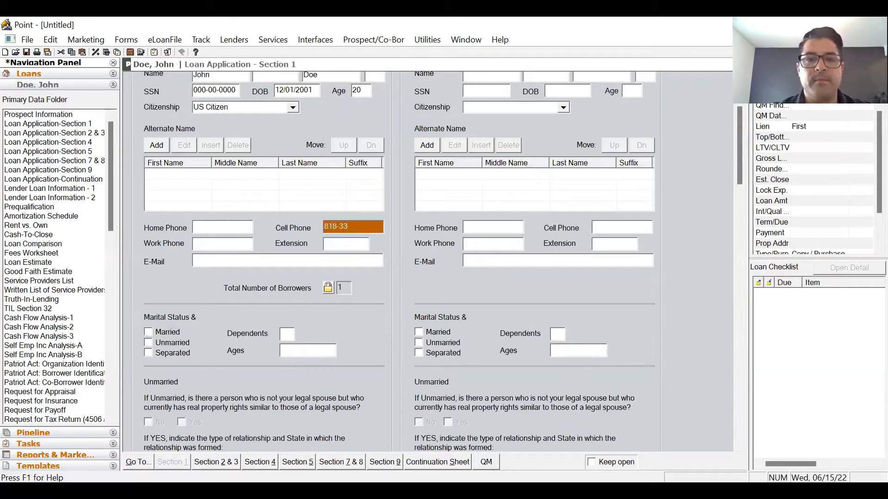
key(Tab)
key(Tab)
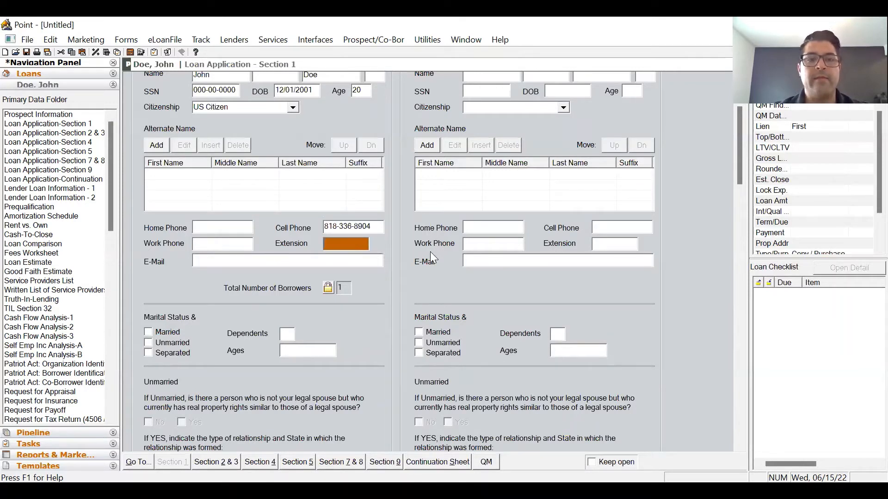
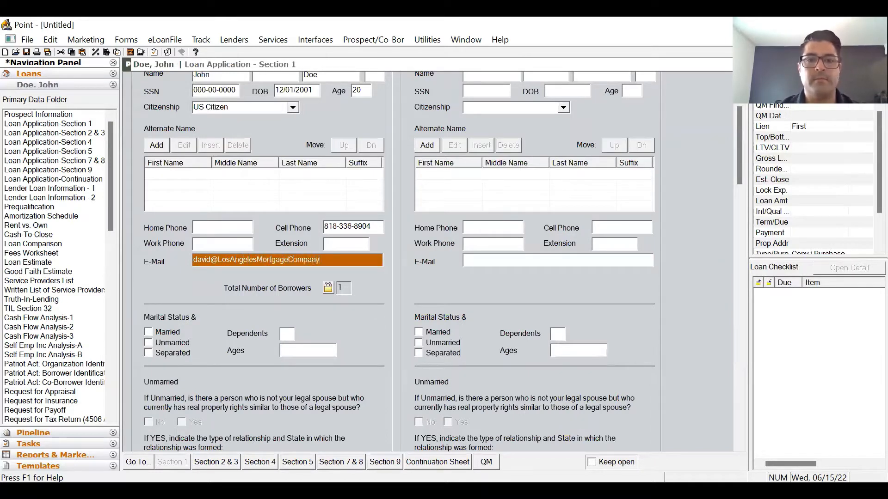
- Enter the borrower's e-mail address, capitalizing its first letter
click(197, 259)
key(BackSpace)
text(D)
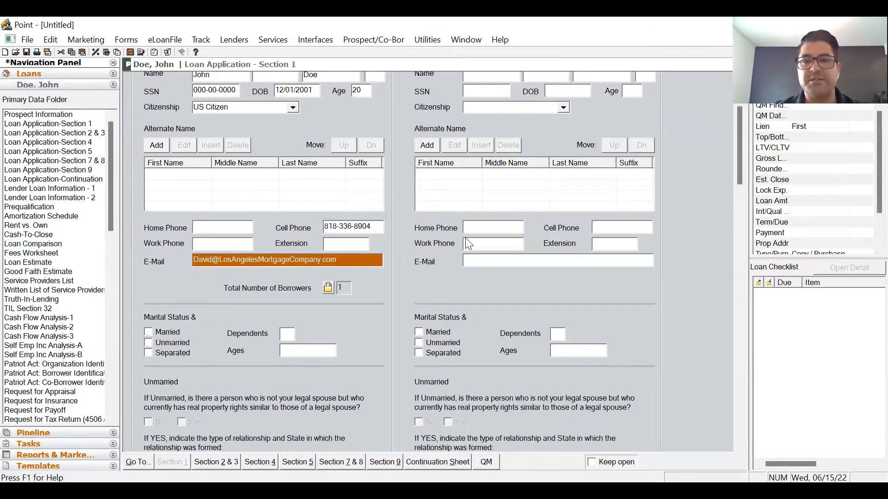
scroll(483, 166, up, 3)
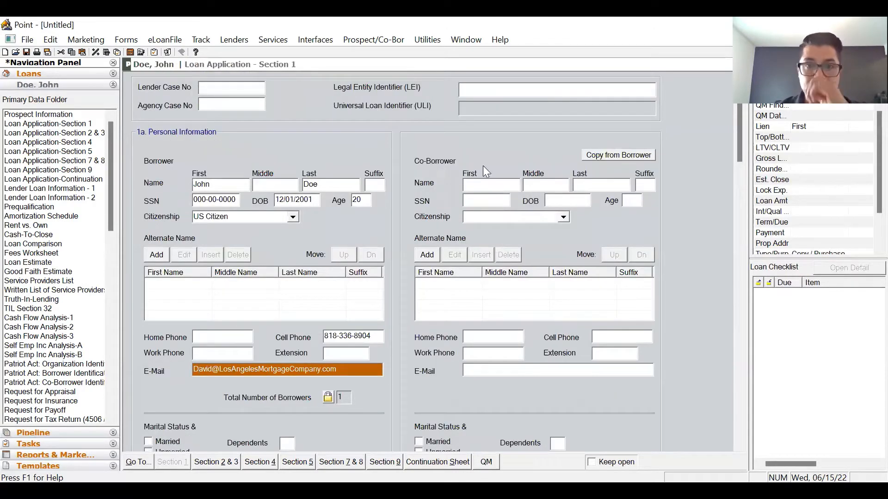
- Check the empty co-borrower name and SSN fields, leaving them blank
click(512, 184)
click(543, 183)
click(596, 184)
click(470, 204)
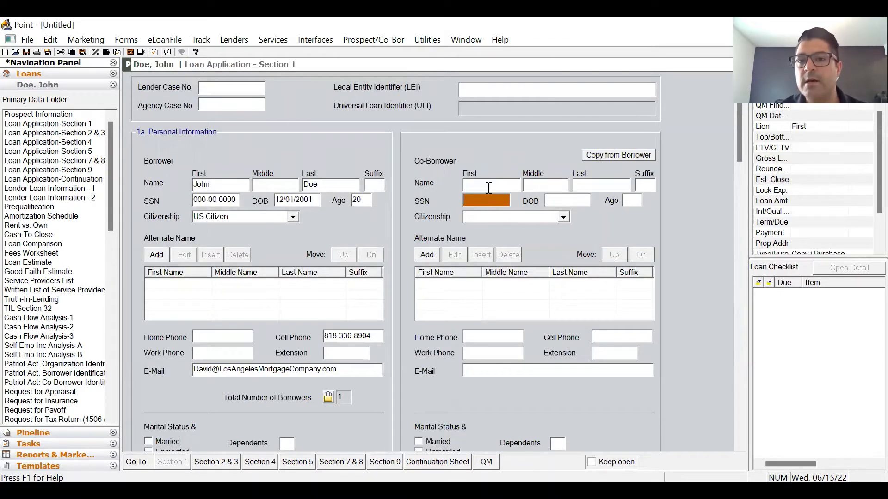
click(487, 189)
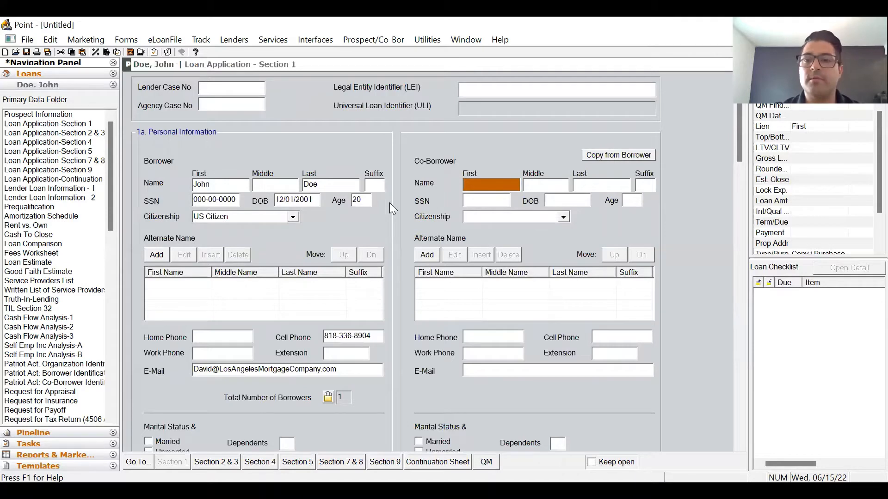
- Mark the borrower's marital status as Unmarried
scroll(389, 203, down, 3)
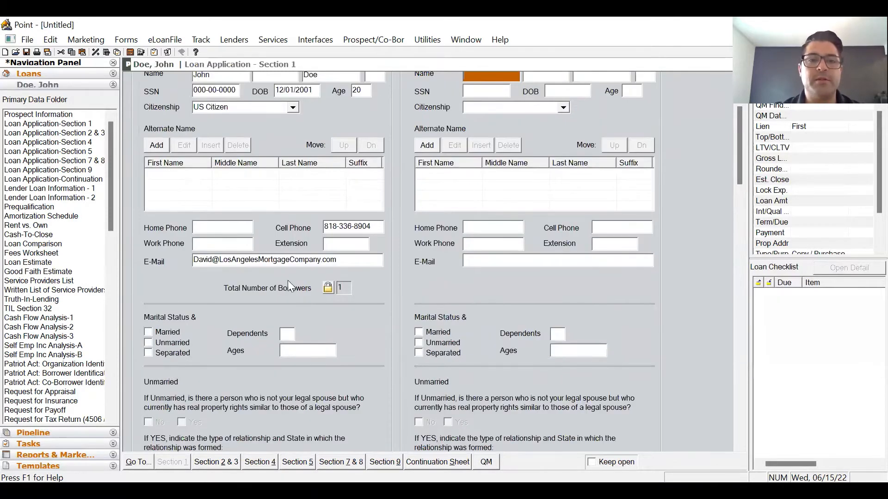
scroll(287, 280, down, 3)
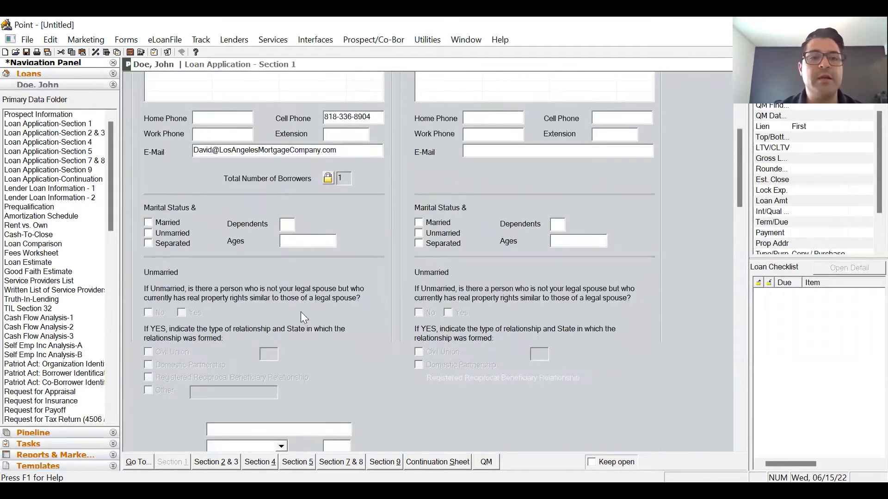
click(174, 233)
scroll(194, 222, down, 6)
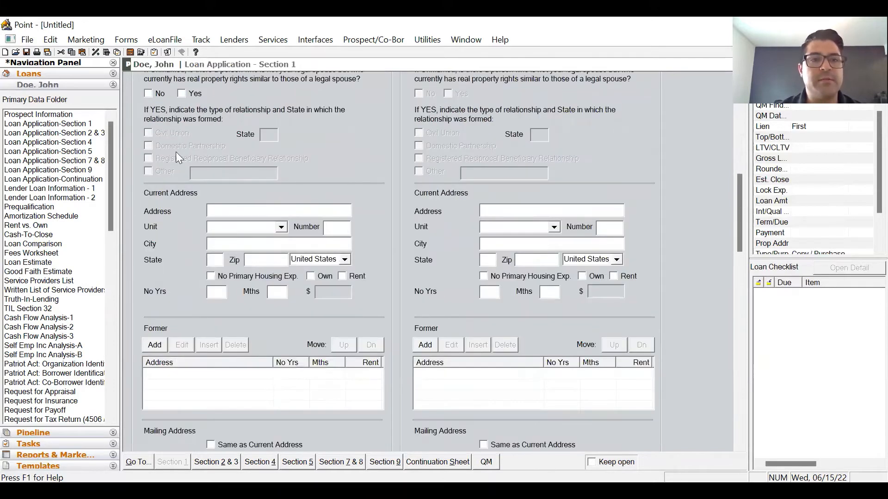
scroll(177, 171, up, 3)
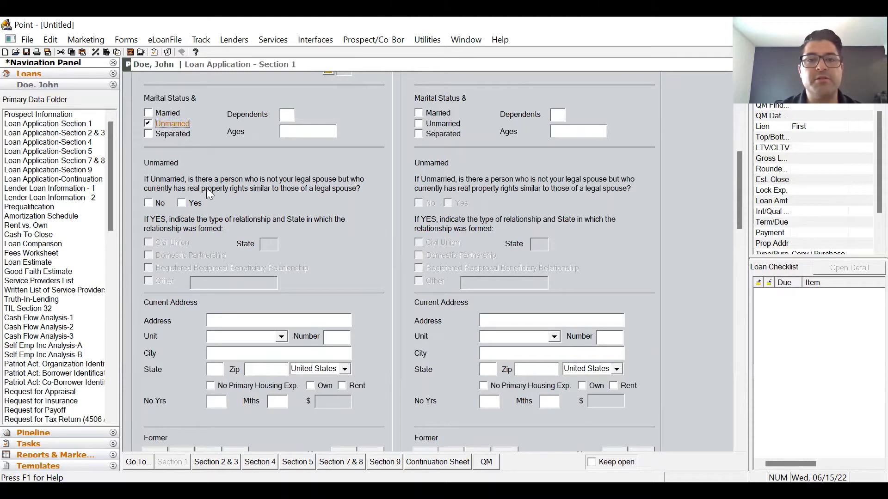
- Answer No to the partner question and enter the borrower's current street address and zip
click(146, 202)
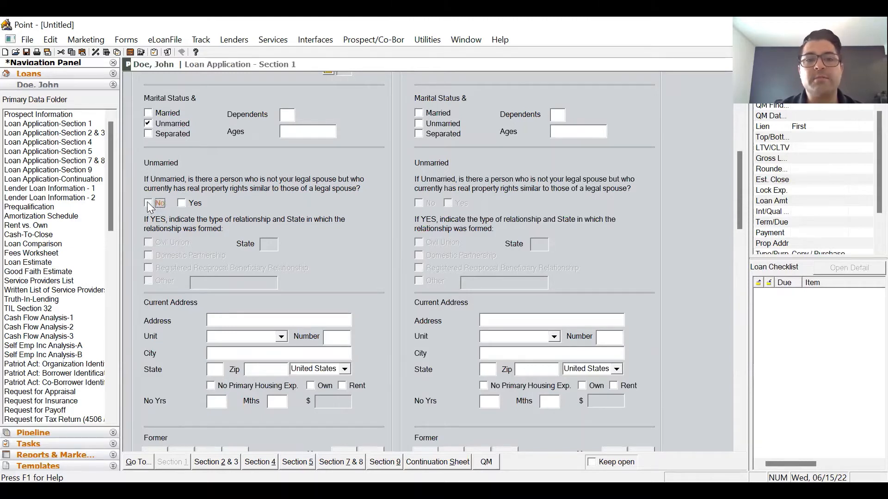
click(293, 320)
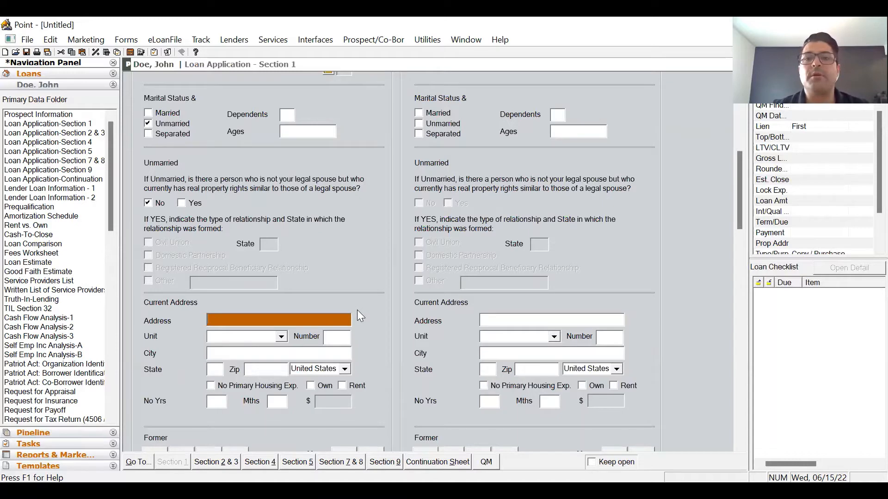
scroll(356, 310, down, 3)
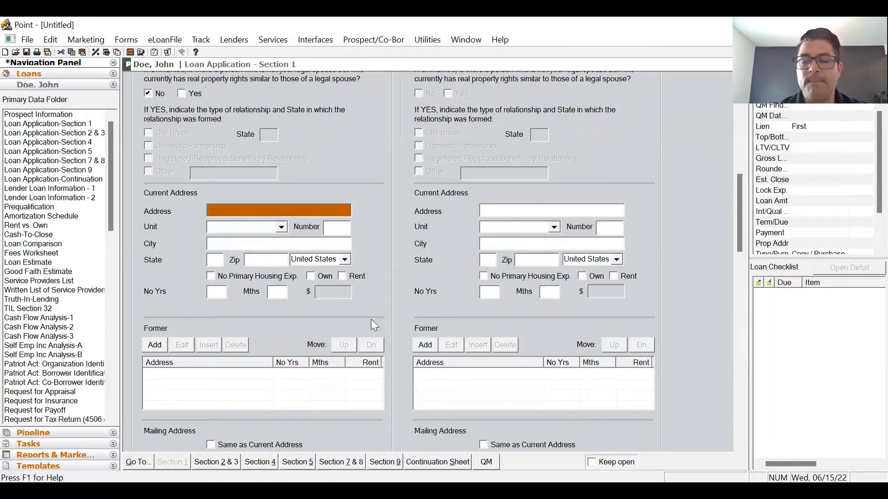
text(11111)
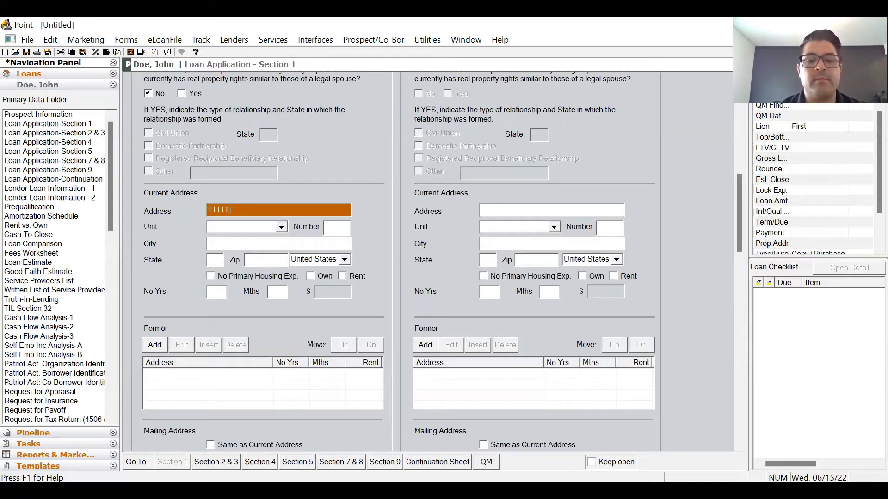
text( Test Street)
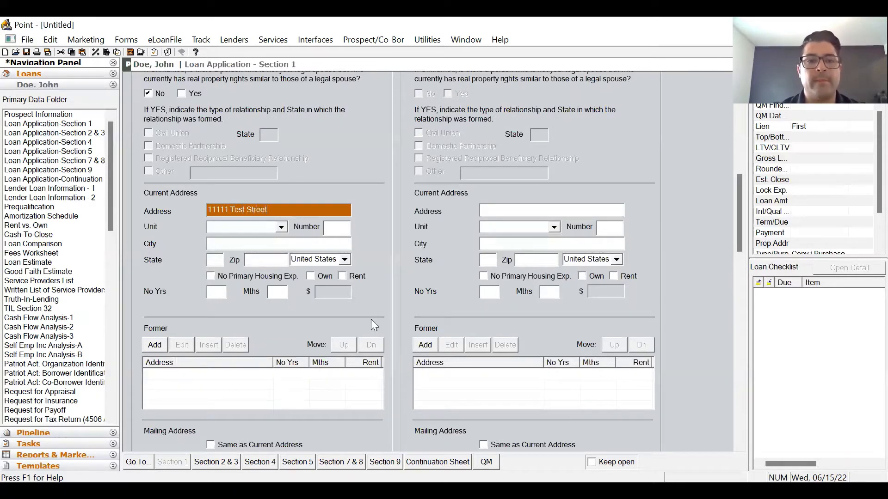
key(Tab)
key(Tab)
key(Tab)
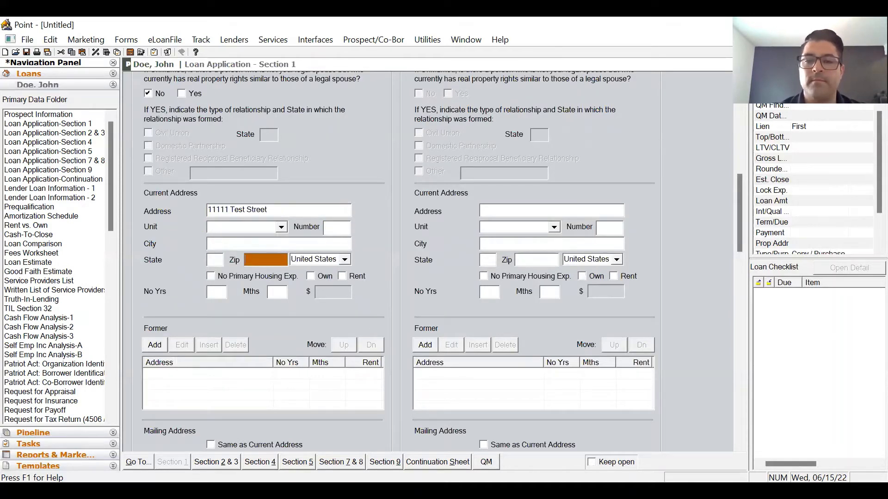
text(911340)
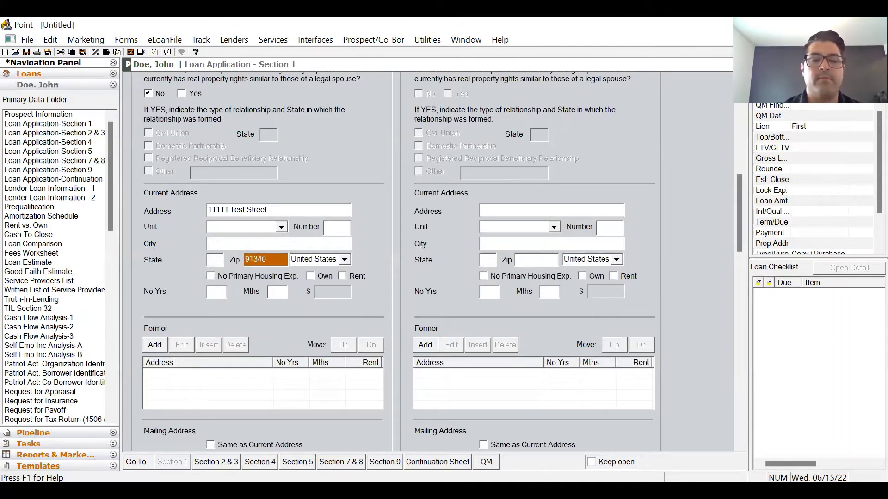
key(Tab)
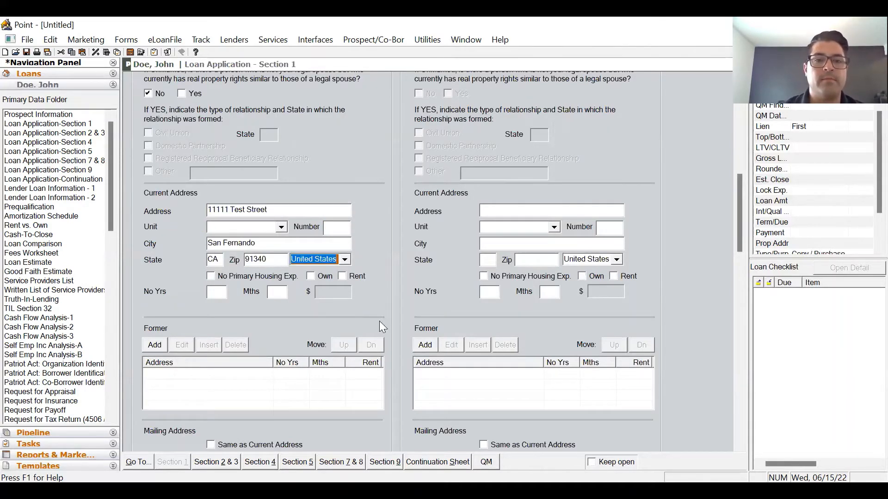
- Mark the current address as rented for 3 years 6 months at $1,500 monthly
click(226, 294)
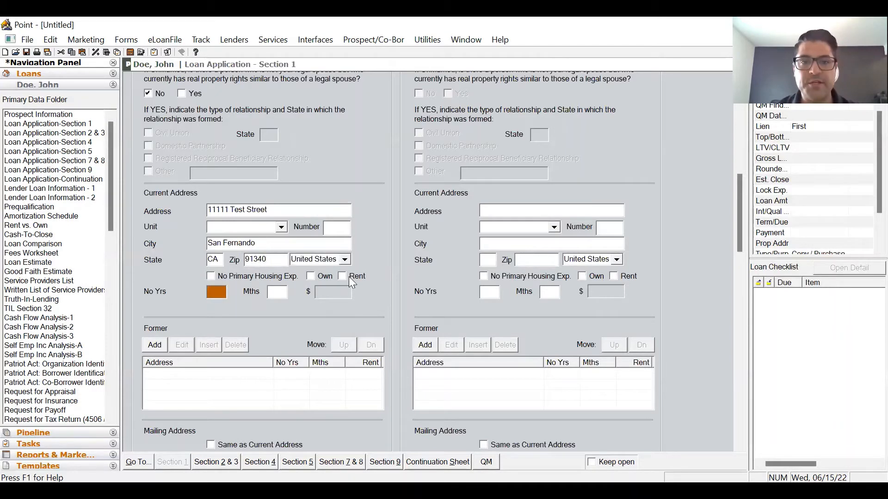
click(210, 276)
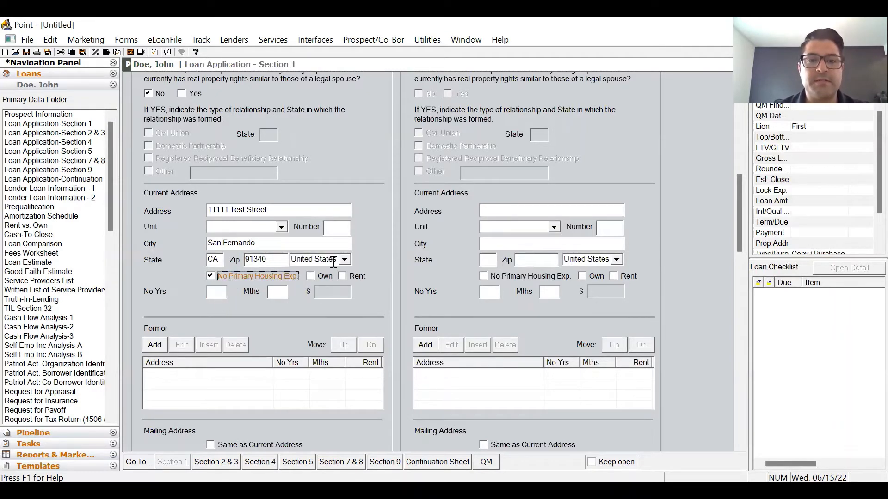
click(349, 275)
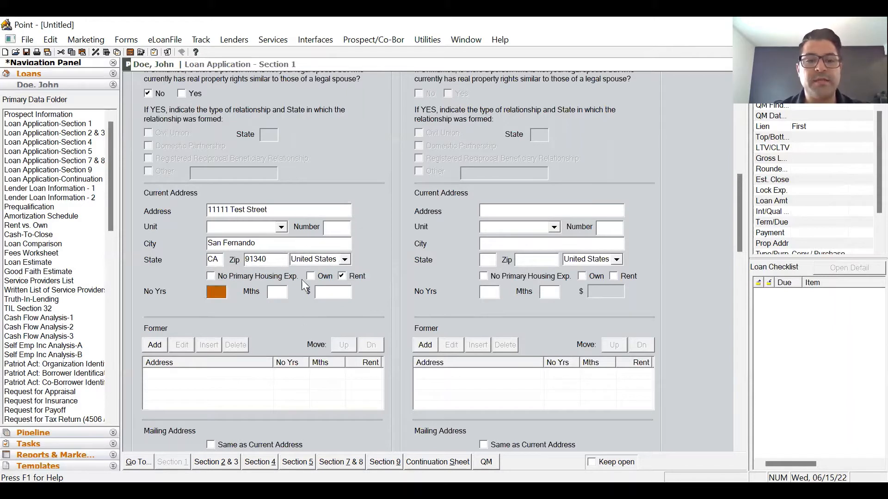
text(3)
key(Tab)
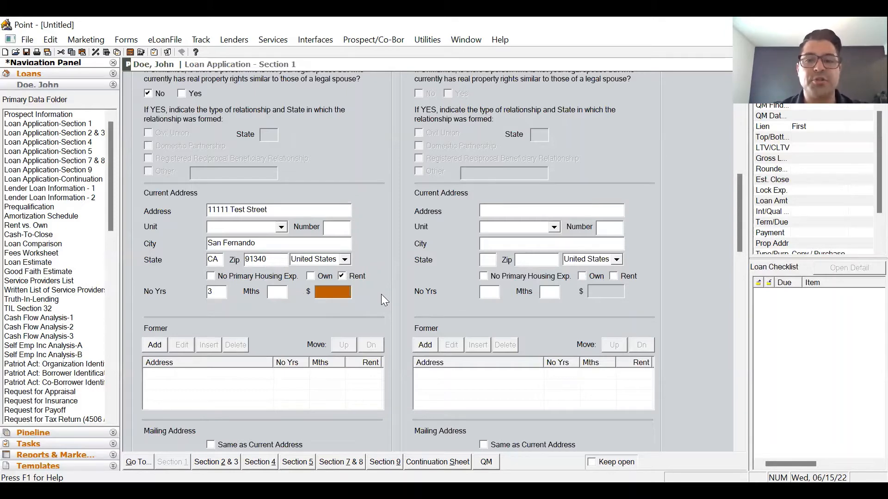
scroll(410, 287, down, 3)
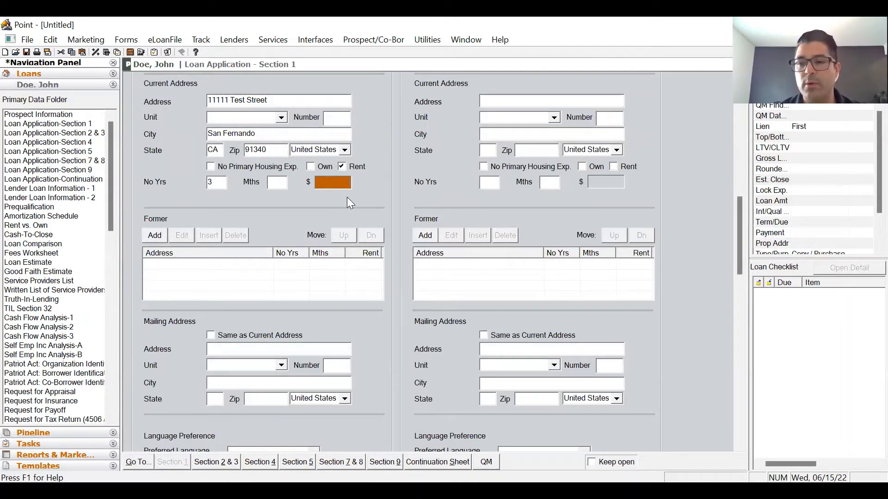
key(shift+Tab)
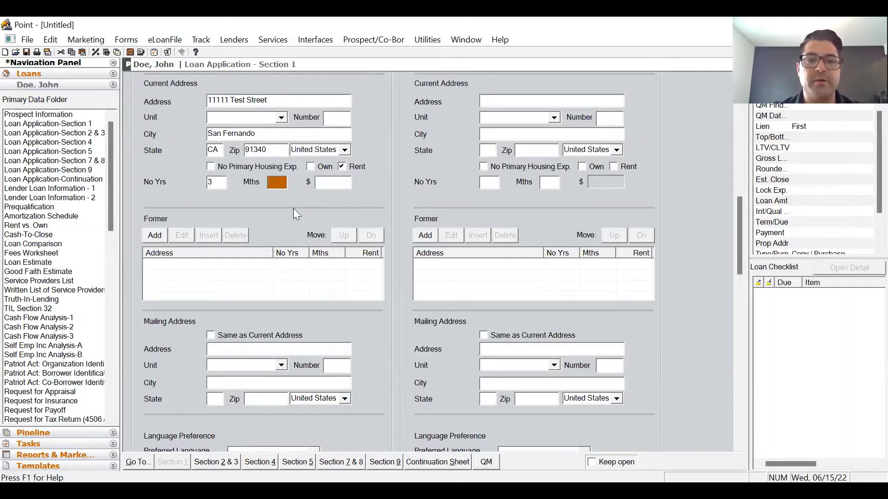
text(6)
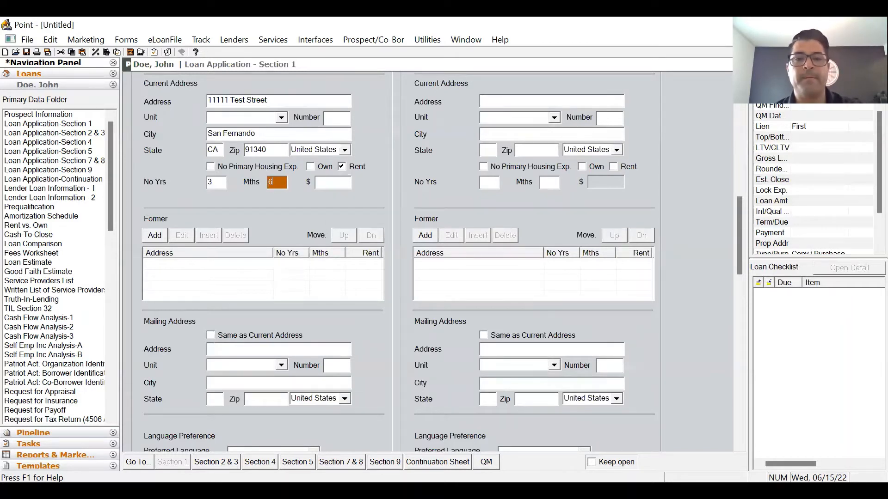
key(Tab)
text(1)
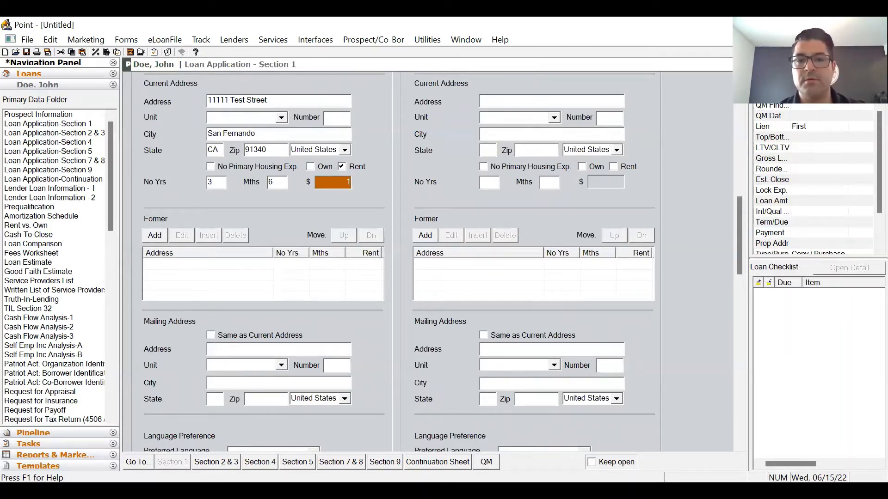
text(,500)
key(Tab)
- Set the mailing address same as current and choose English as preferred language
scroll(300, 215, down, 3)
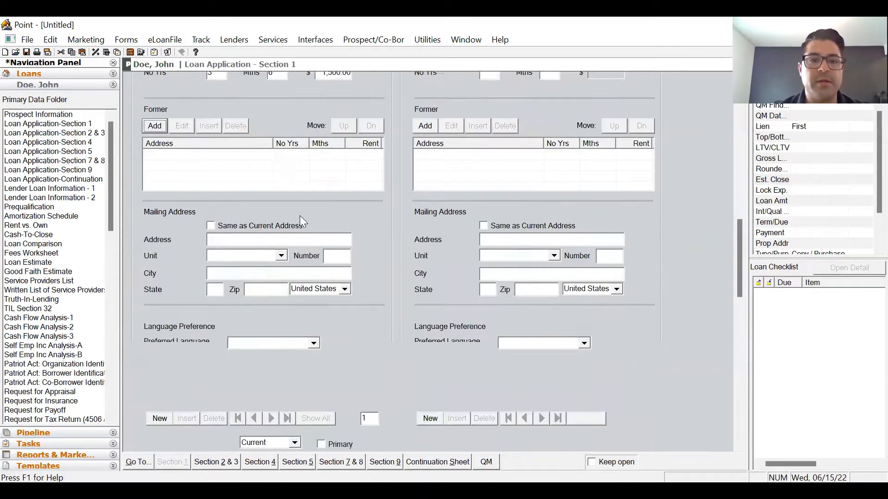
scroll(299, 216, down, 1)
click(211, 116)
click(313, 235)
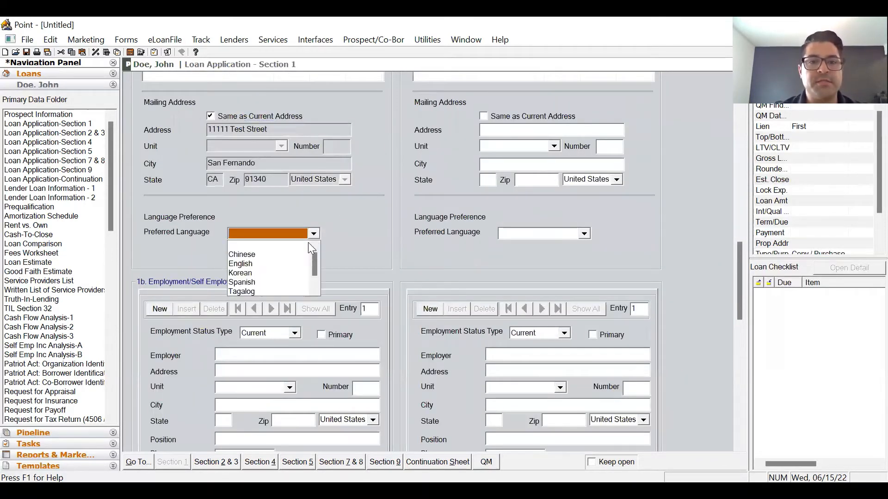
click(302, 264)
scroll(407, 281, up, 6)
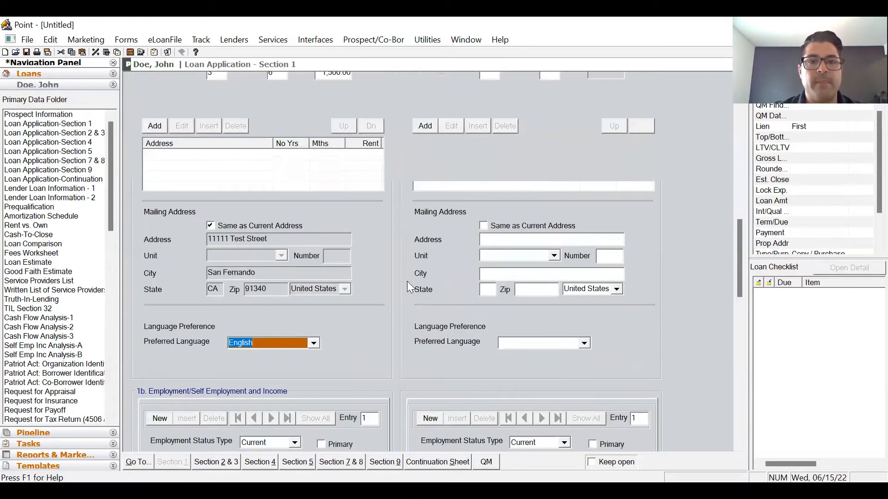
scroll(408, 254, down, 12)
scroll(387, 322, up, 1)
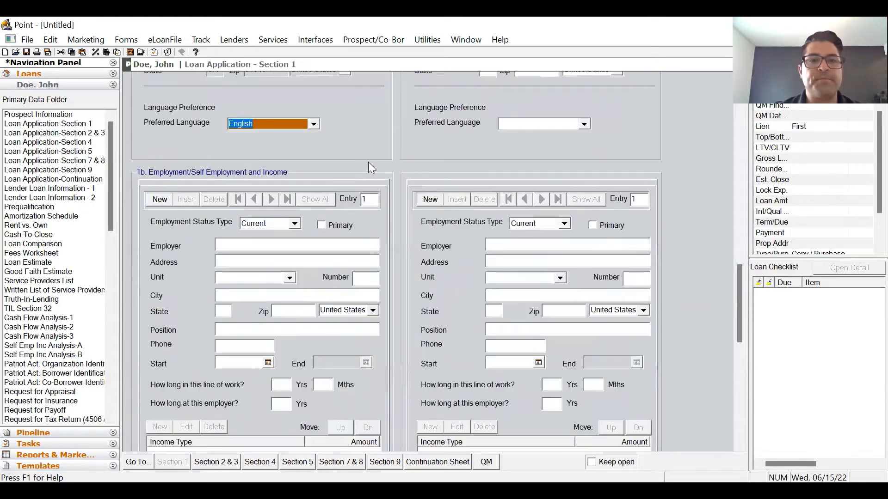
click(334, 234)
- Add primary employer Los Angeles Mortgage Company with its San Fernando, CA address
click(334, 235)
scroll(416, 253, down, 1)
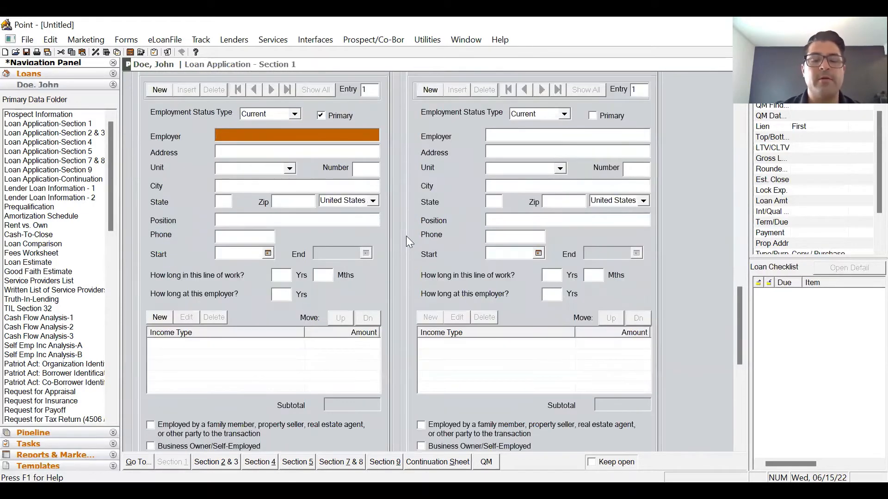
text(Los A)
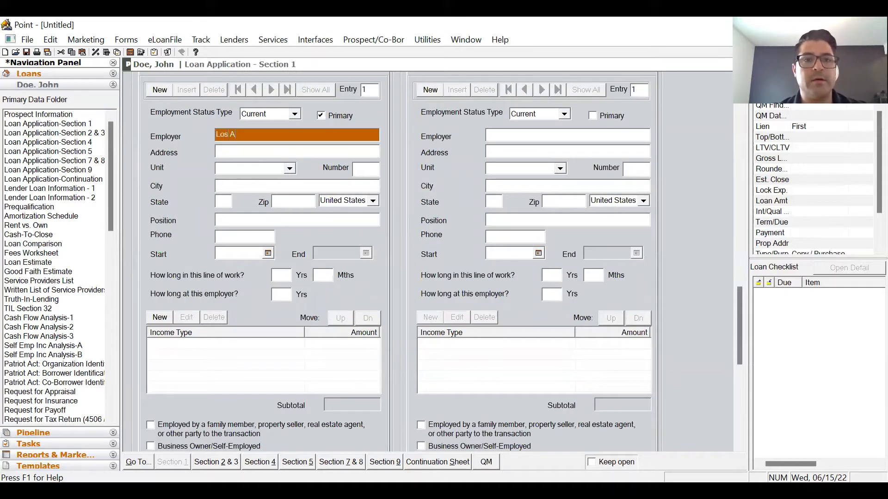
text(ngeles Mor)
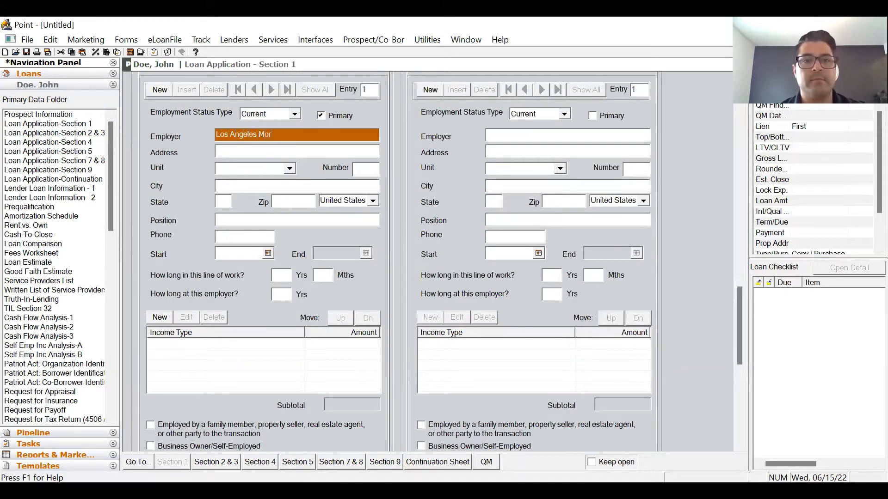
text(tgage Company)
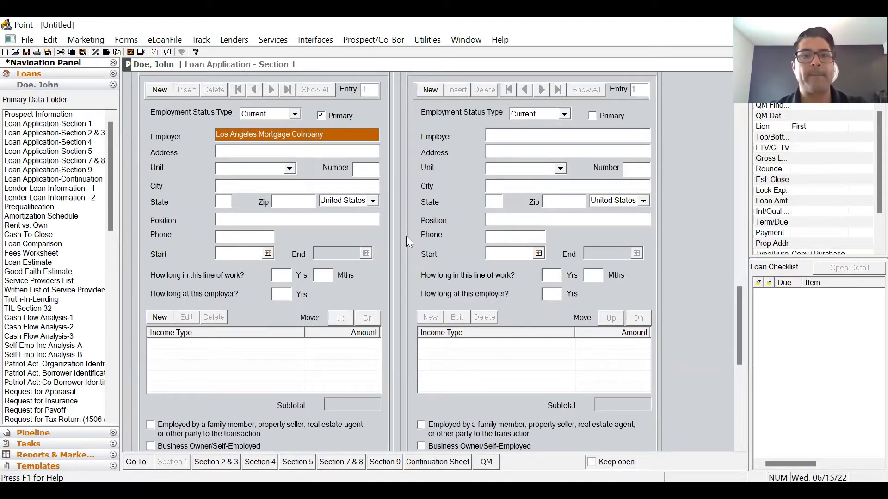
key(Tab)
text(111)
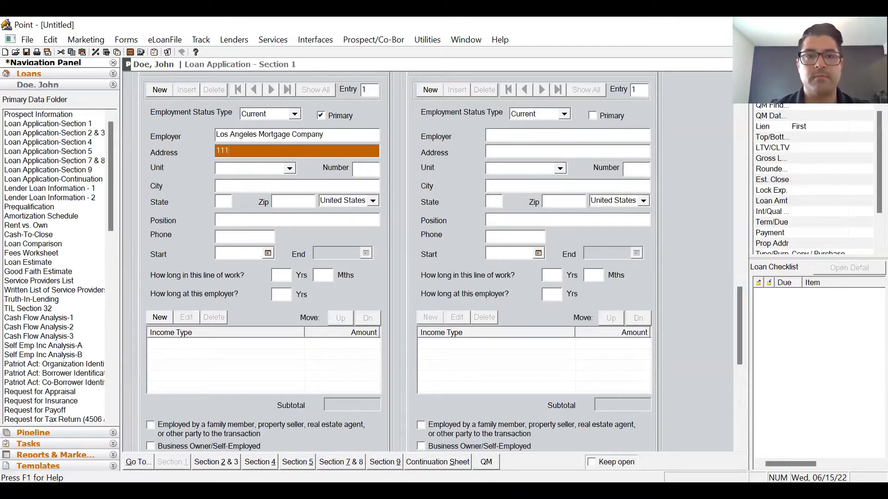
text(11 test Street)
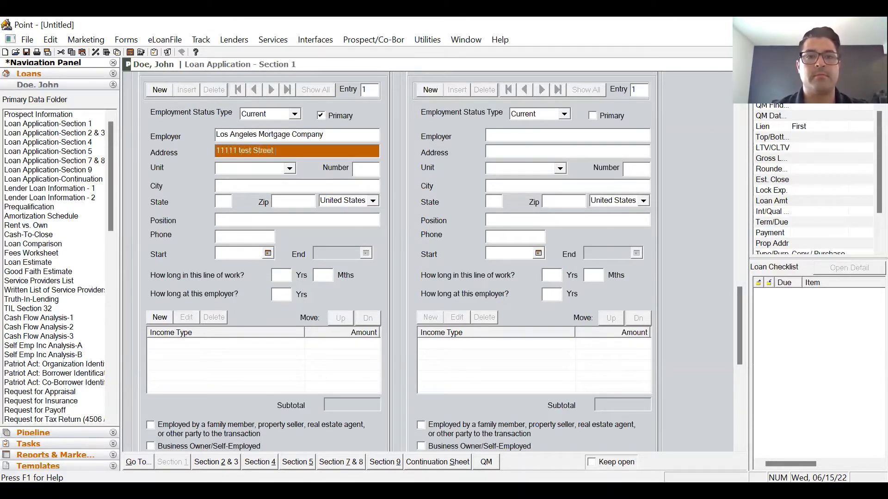
key(Tab)
text(San Fernando)
key(Tab)
text(CA)
key(Tab)
text(91340)
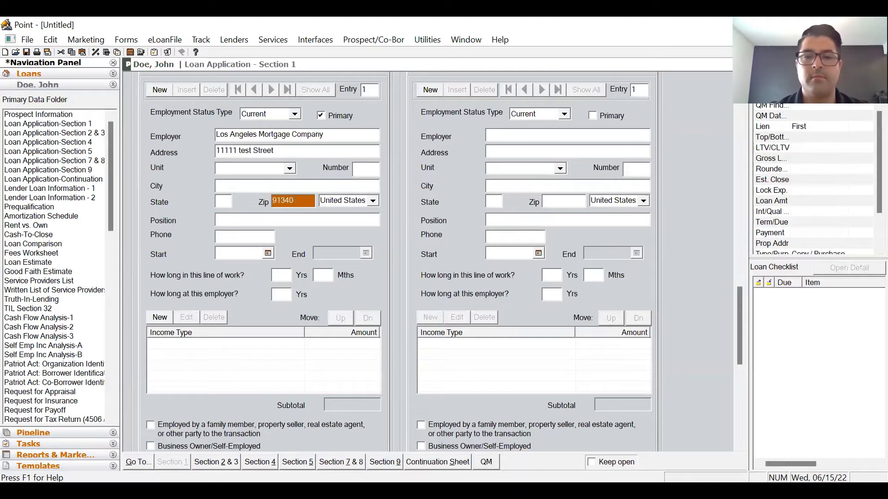
key(Tab)
key(Tab)
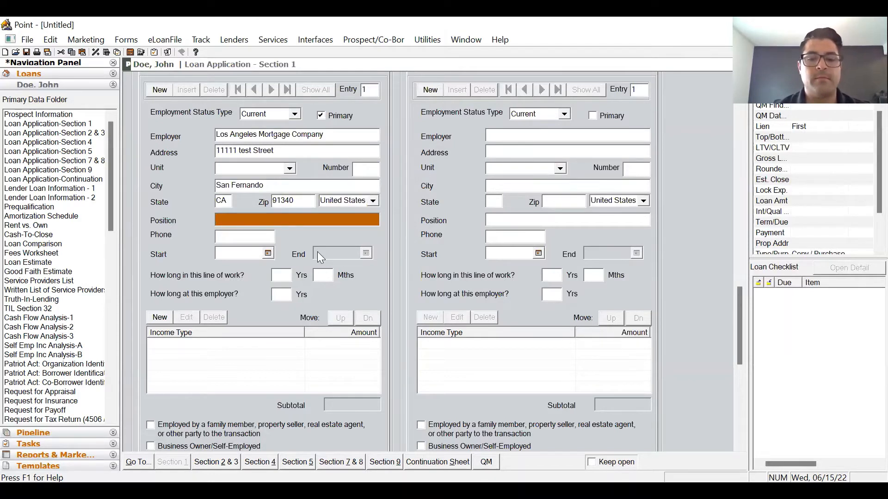
- Enter position Loan Originator and the employer's phone number
text(Loan Originator)
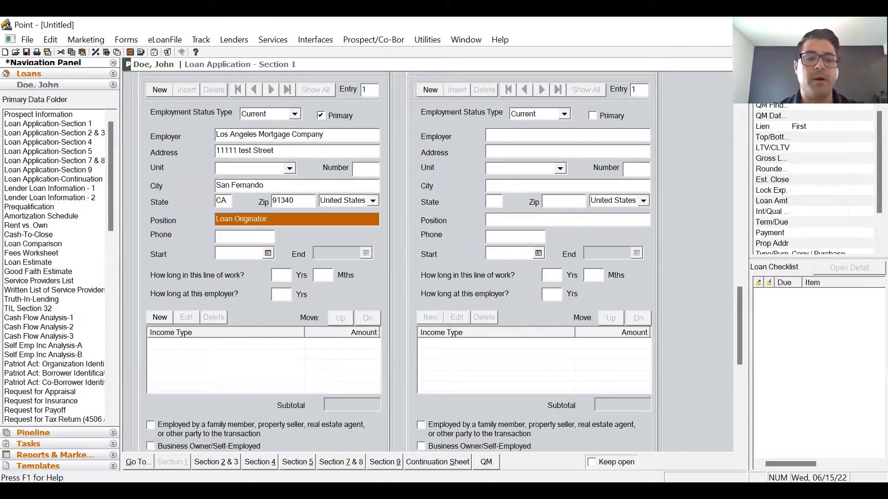
key(Tab)
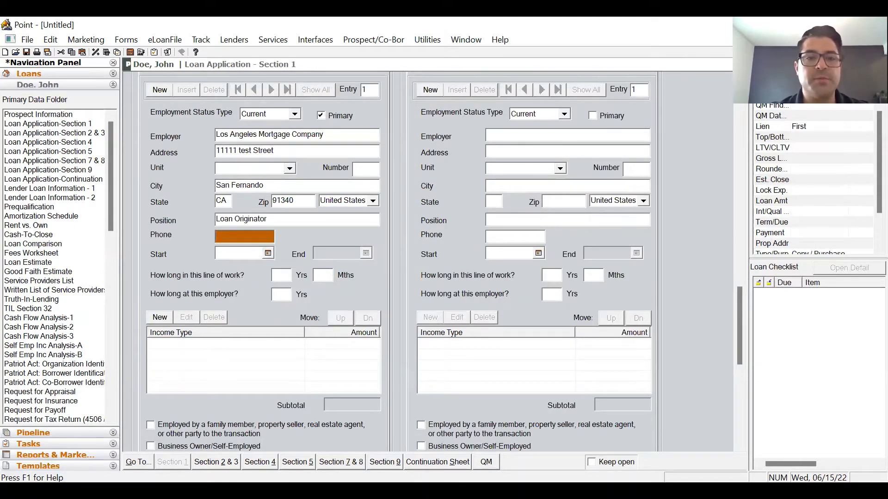
key(Tab)
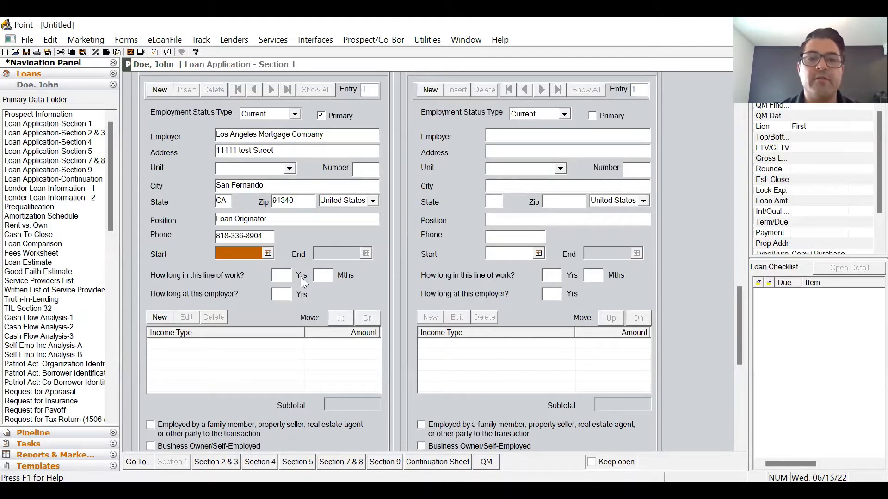
- Pick 06/07/2022 as start date; enter 10 yrs 6 mths in line of work, 6 yrs at employer
click(268, 253)
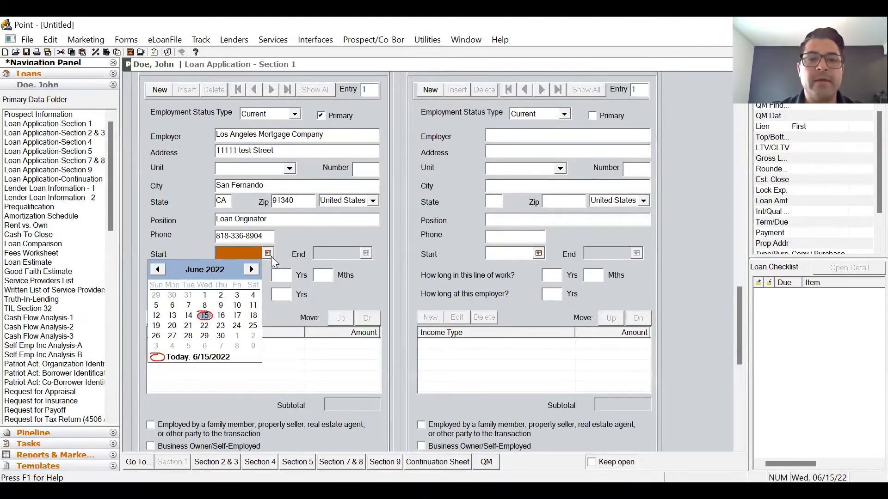
click(188, 305)
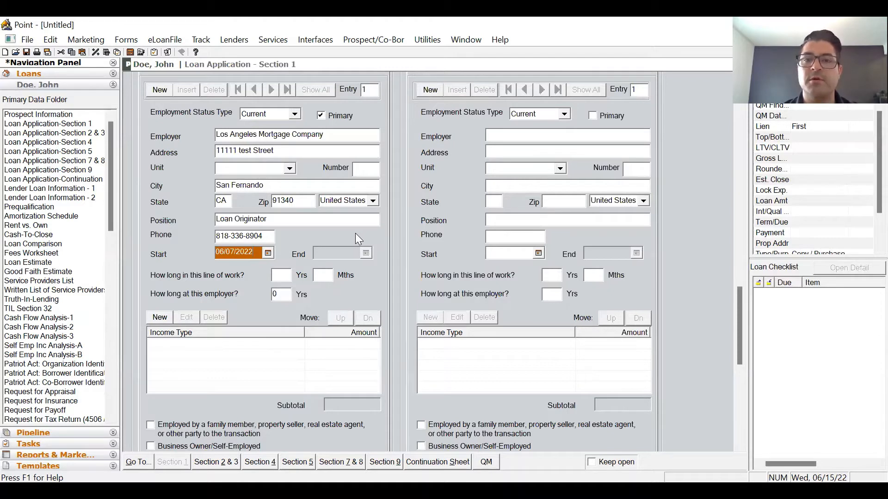
key(Tab)
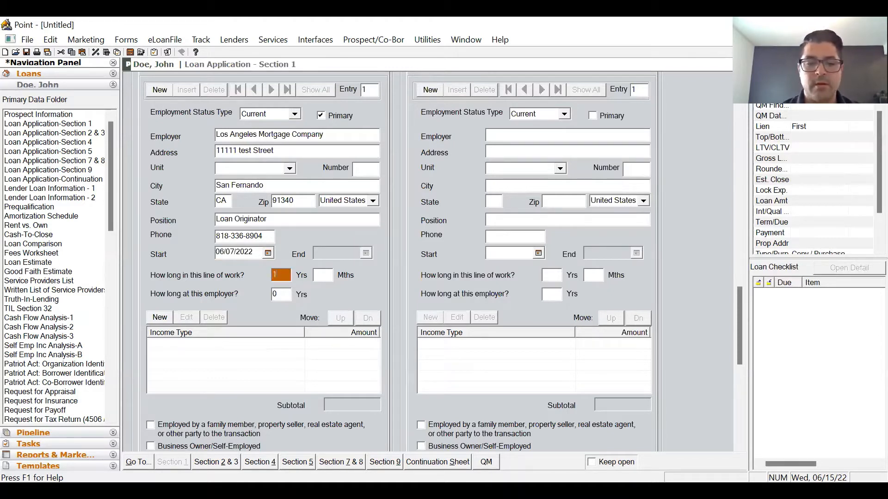
text(10)
key(Tab)
text(6)
key(Tab)
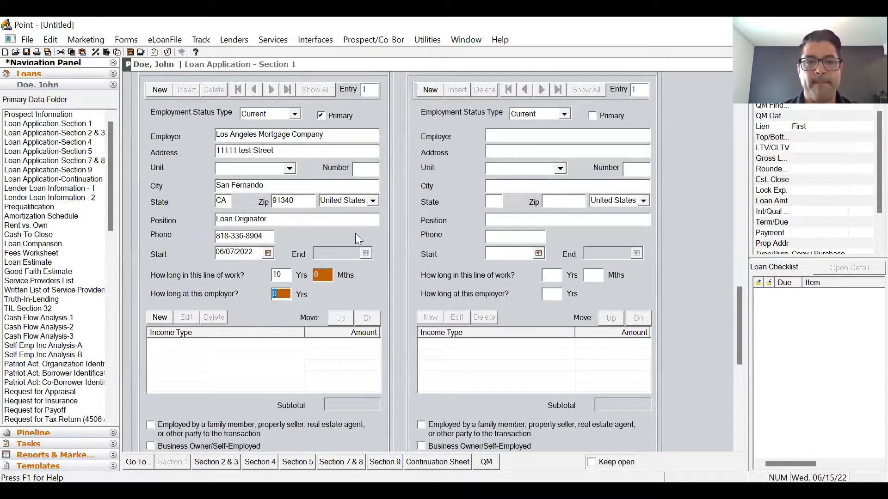
text(6)
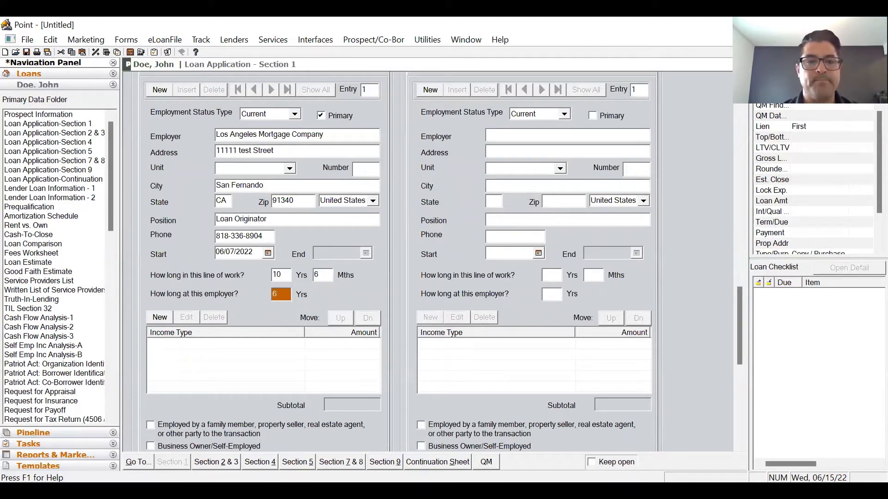
key(Tab)
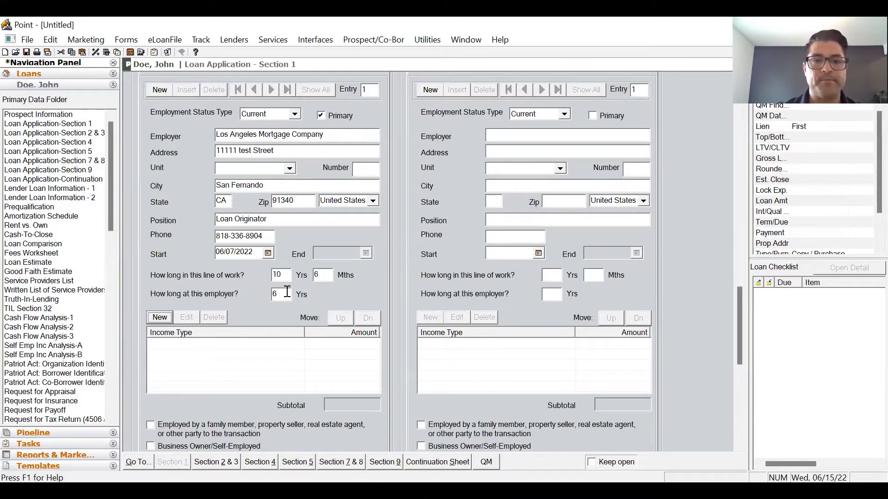
scroll(407, 276, down, 3)
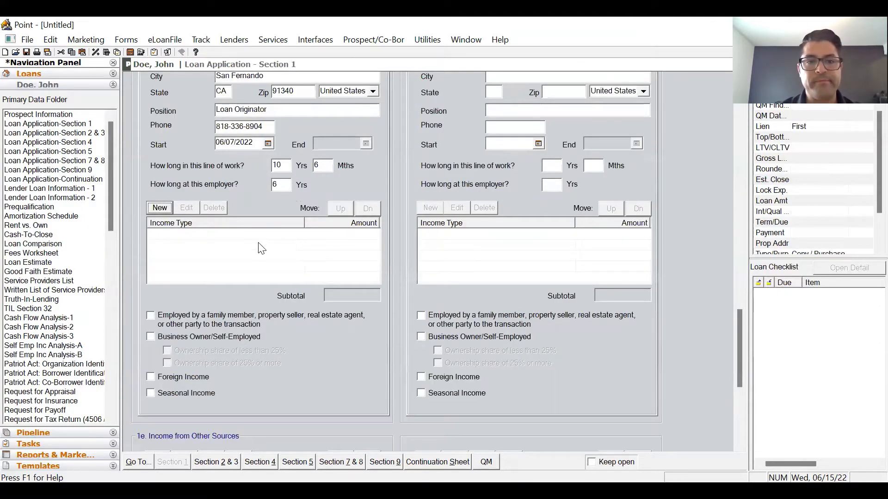
- Add a Base income entry of 9,500 per month and save it
click(160, 208)
text(b)
key(Tab)
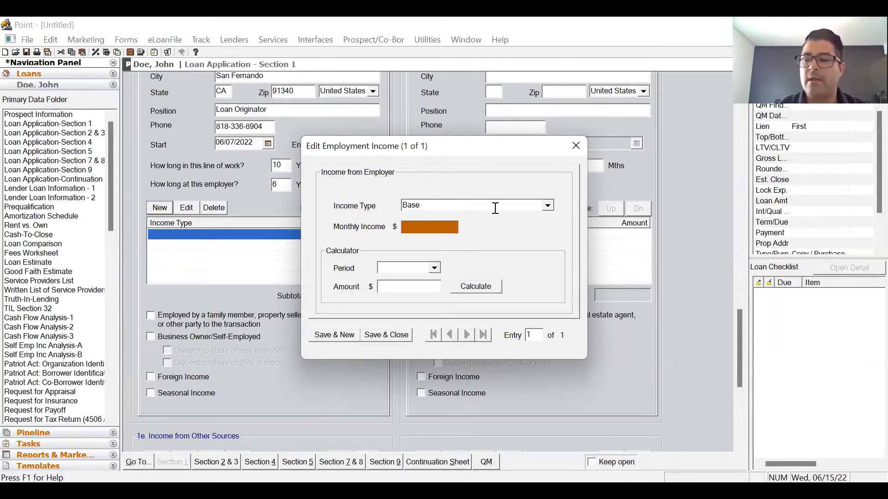
text(9,500)
key(Tab)
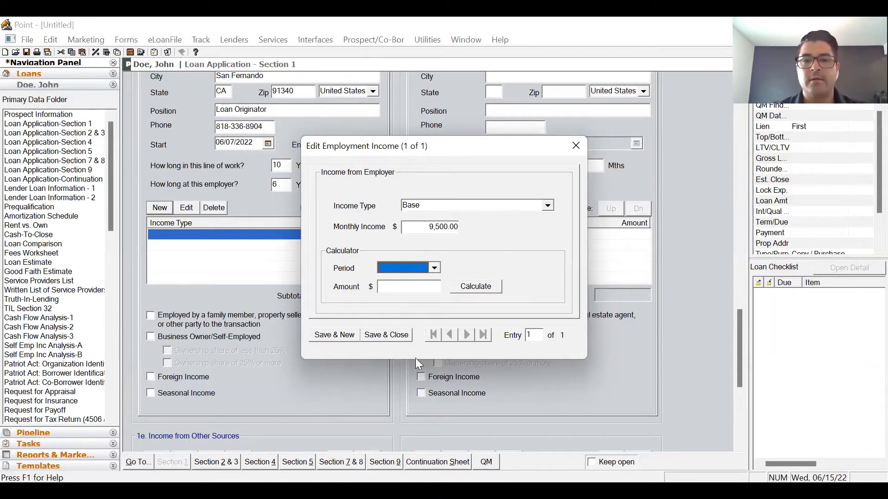
click(387, 334)
scroll(387, 327, down, 5)
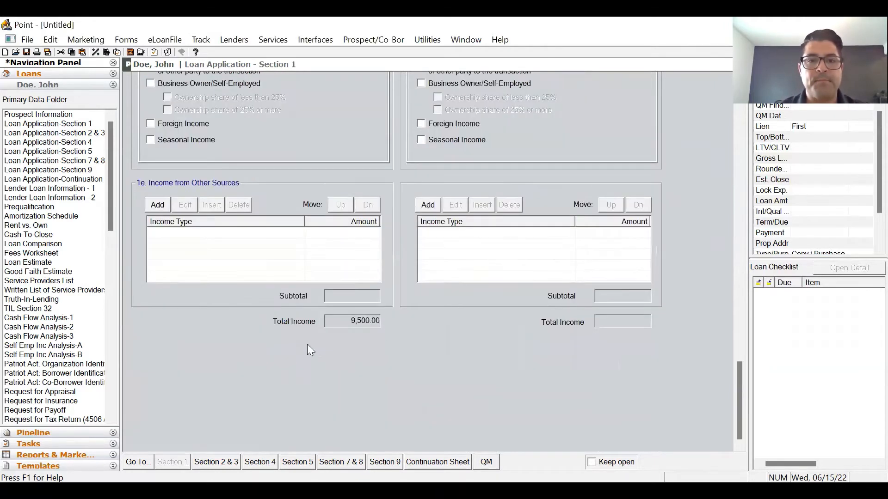
- Switch to the Section 2 & 3 assets and liabilities page
click(216, 462)
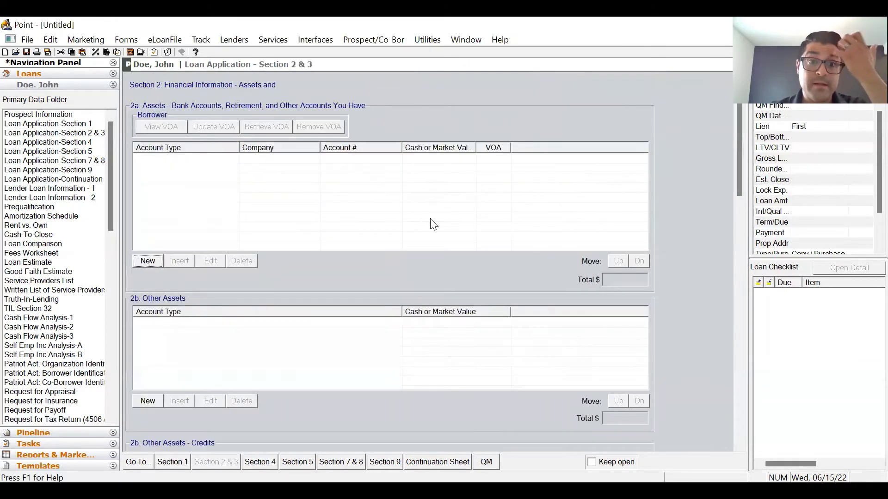
scroll(693, 244, down, 9)
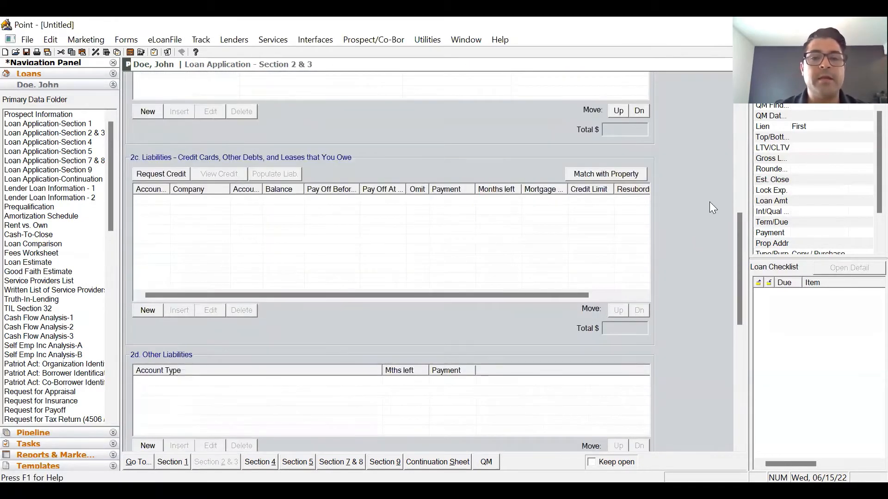
scroll(709, 202, up, 10)
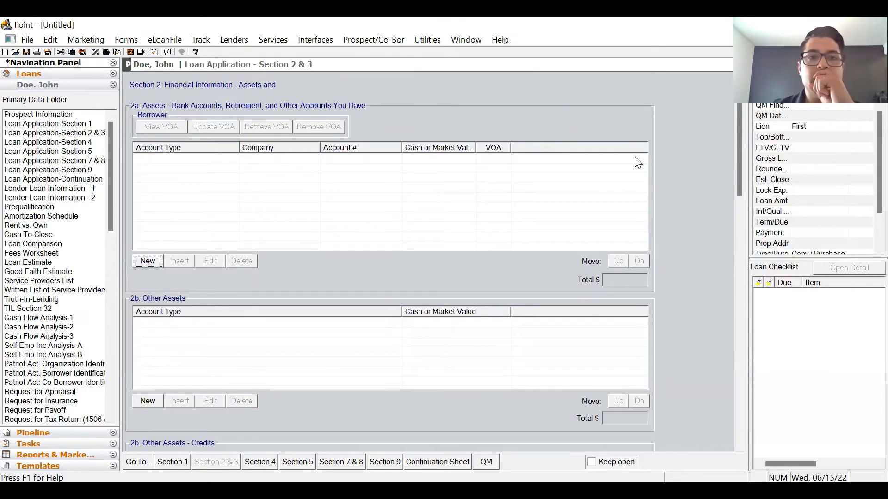
- Add a Chase Bank asset of 25,000 to the 2a Assets table and save
double_click(233, 245)
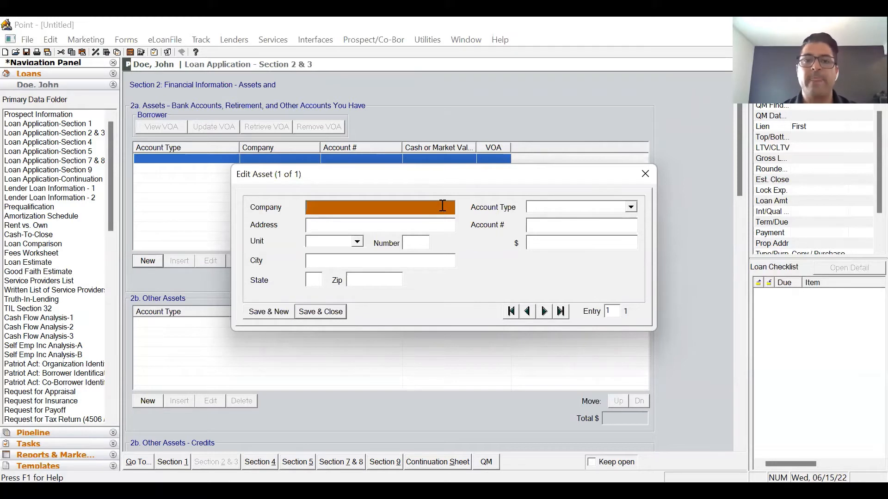
text(Chase)
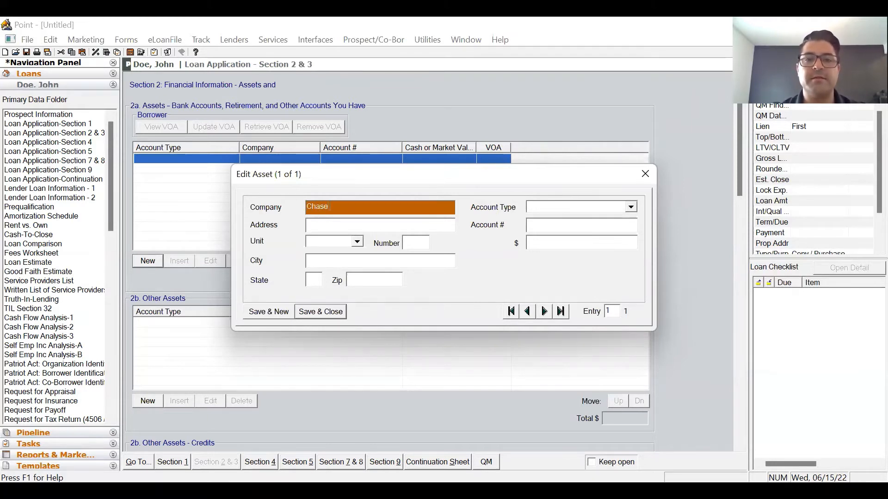
text( Bank)
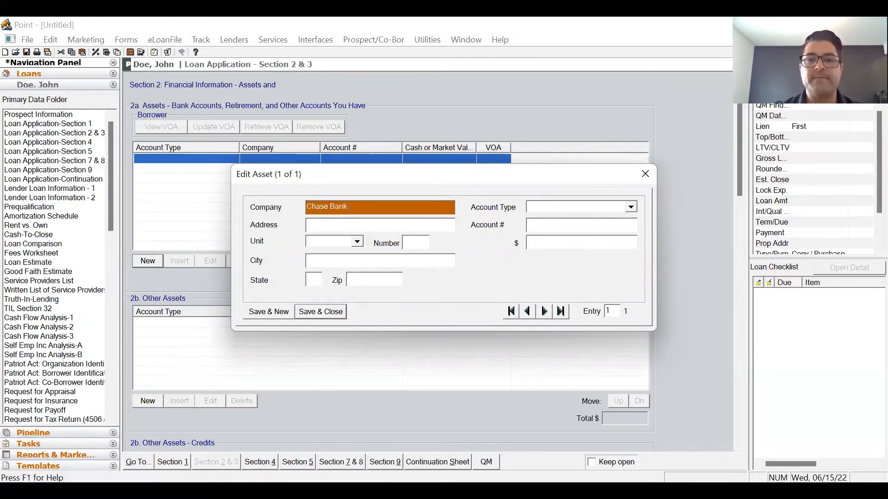
key(Tab)
key(Tab)
key(Tab)
click(555, 242)
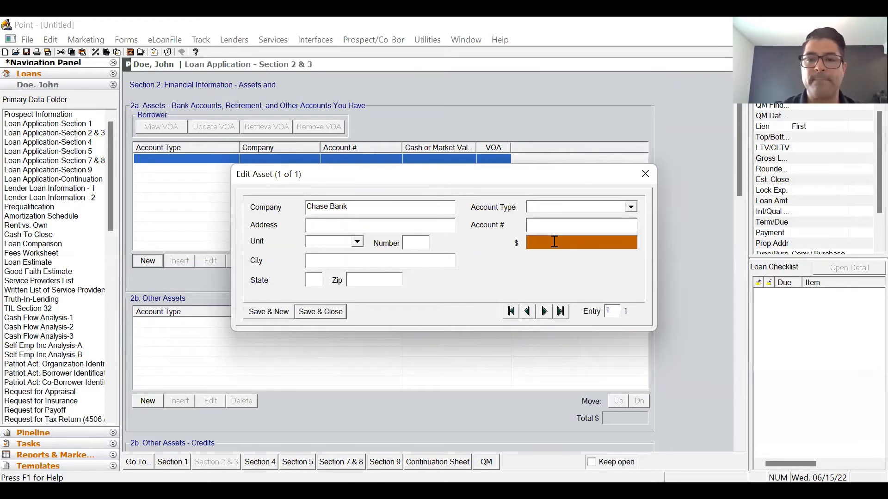
text(25000)
key(Tab)
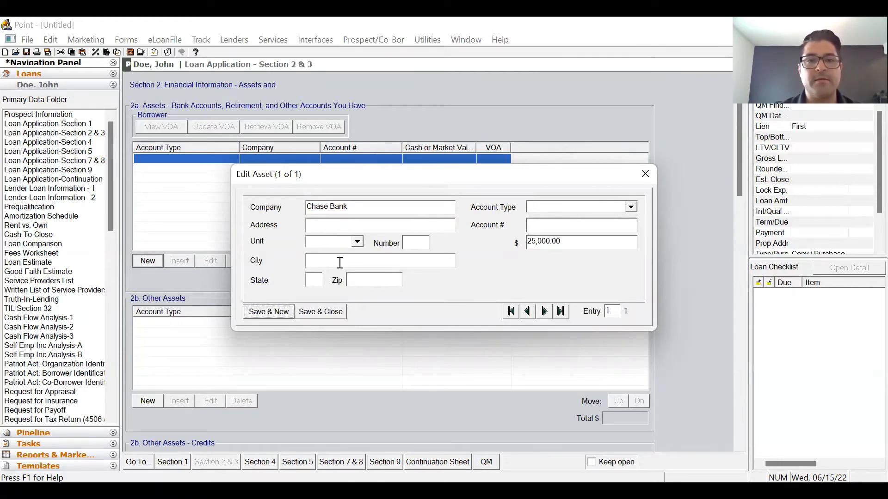
click(320, 311)
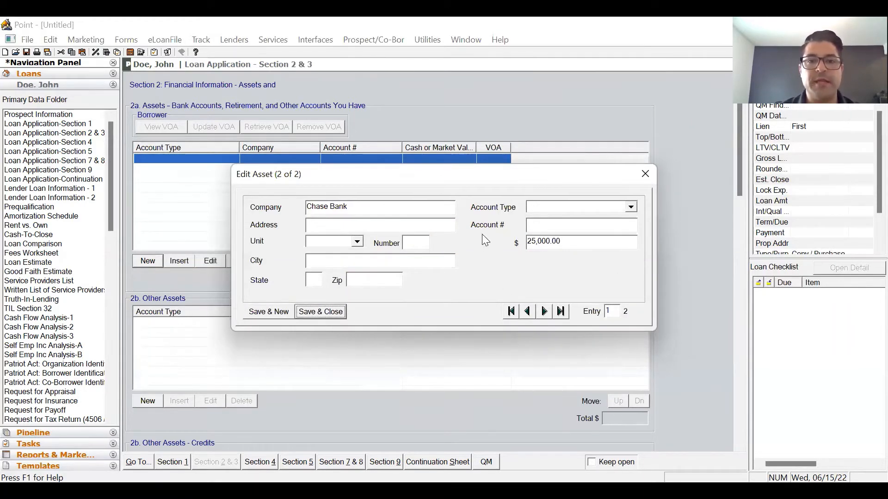
scroll(690, 243, down, 5)
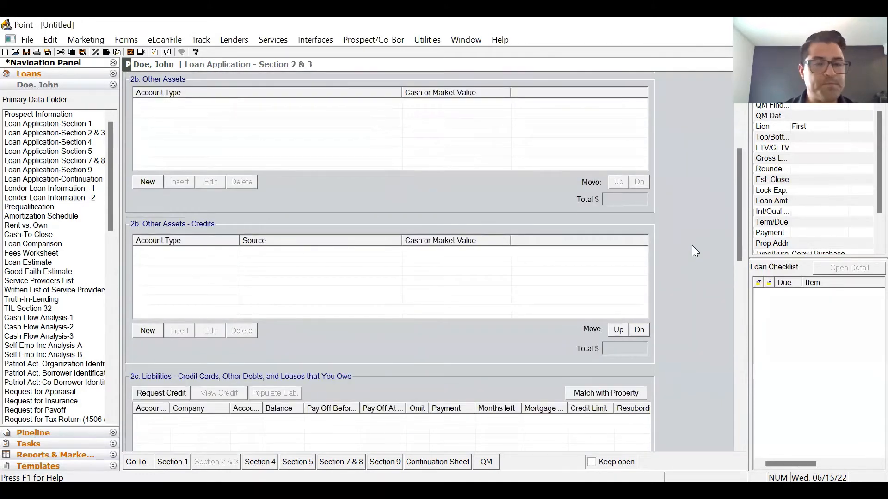
scroll(692, 252, down, 3)
scroll(506, 311, up, 3)
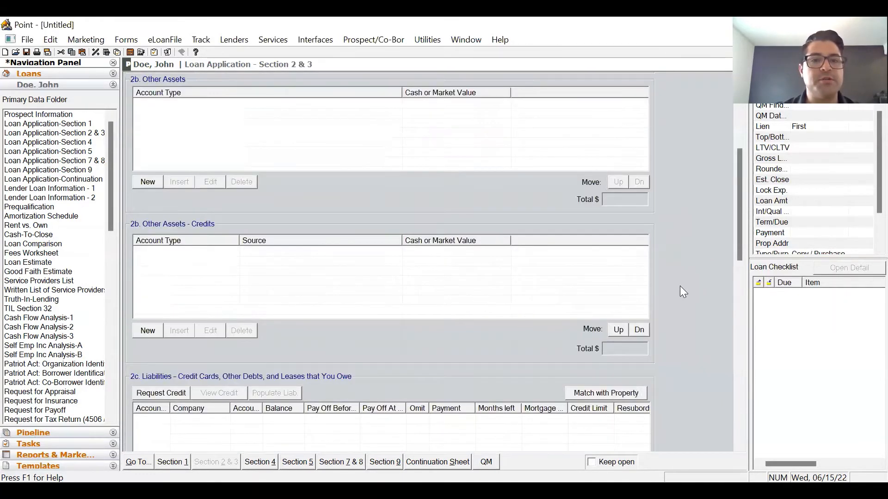
scroll(679, 285, down, 6)
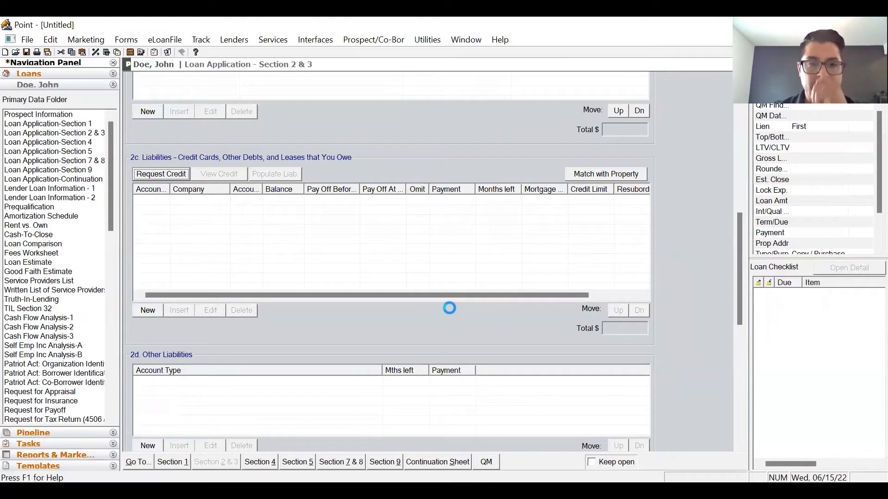
click(518, 281)
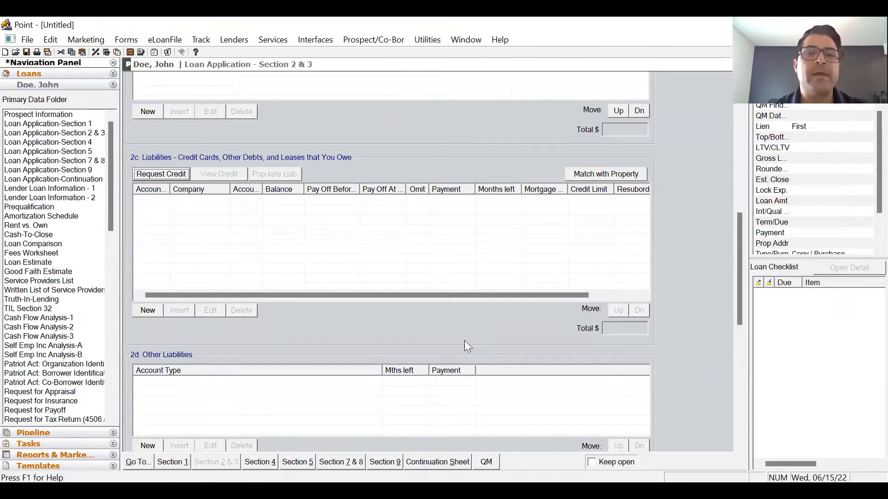
click(184, 175)
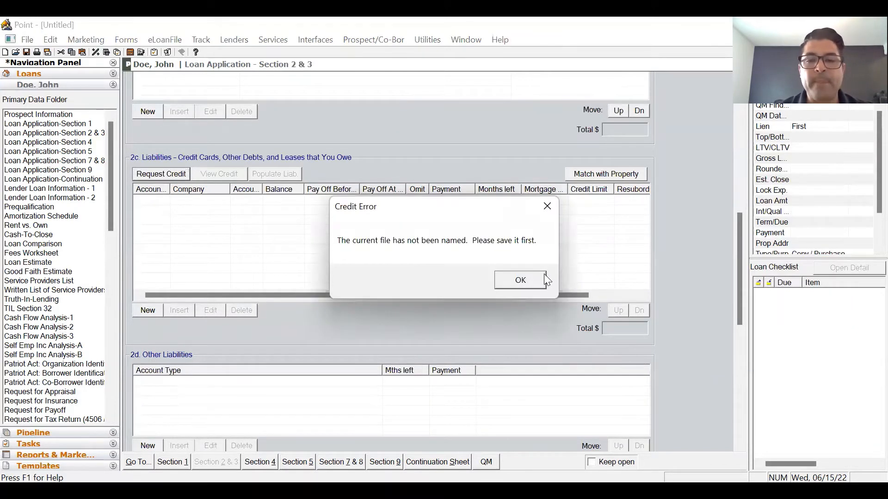
click(544, 277)
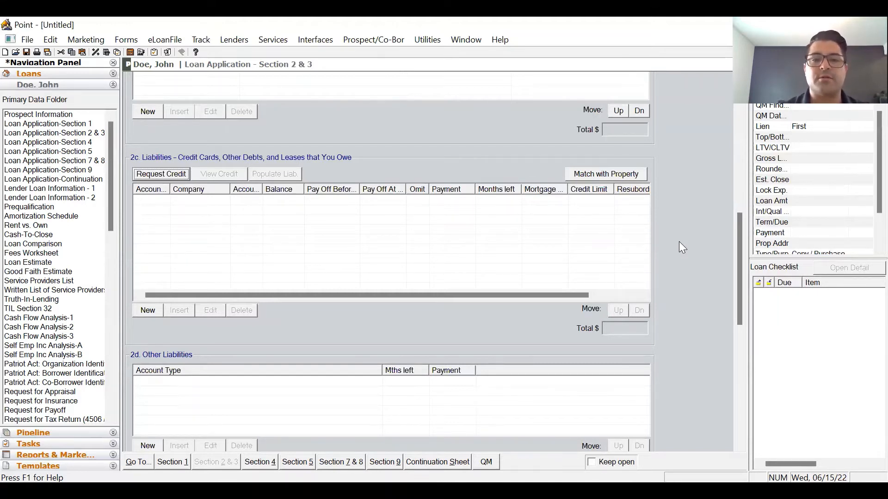
- Add a new Other Liability entry and choose an account type for it
scroll(683, 280, down, 5)
scroll(685, 292, up, 10)
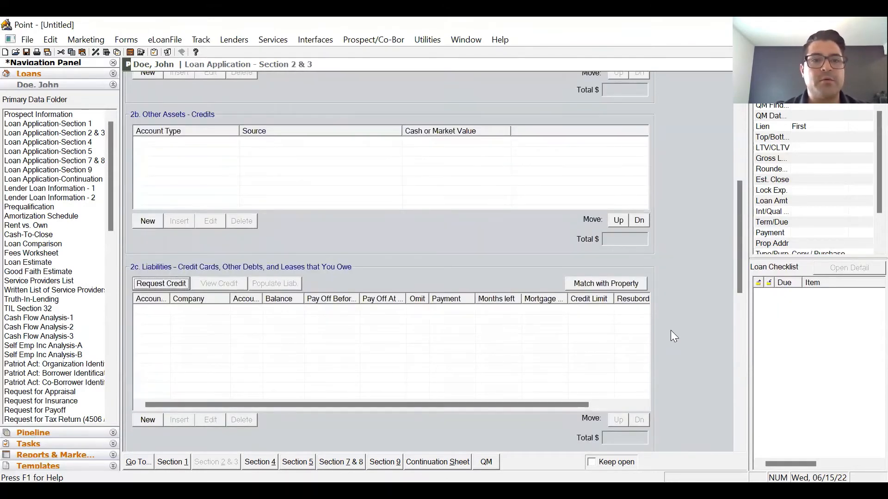
scroll(669, 333, down, 2)
scroll(216, 295, right, 1)
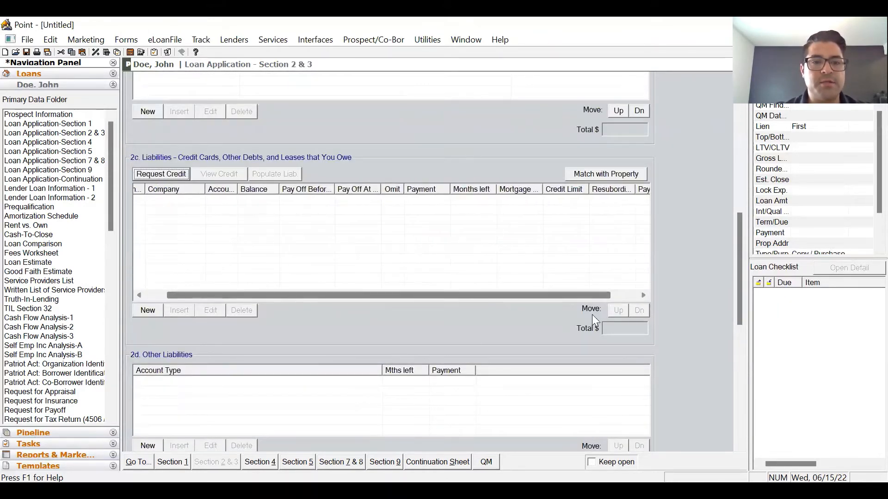
scroll(681, 260, down, 2)
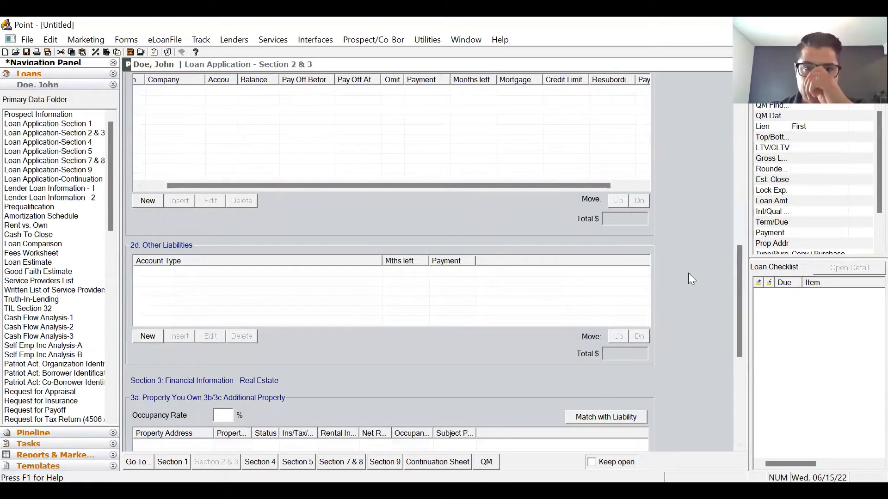
click(154, 335)
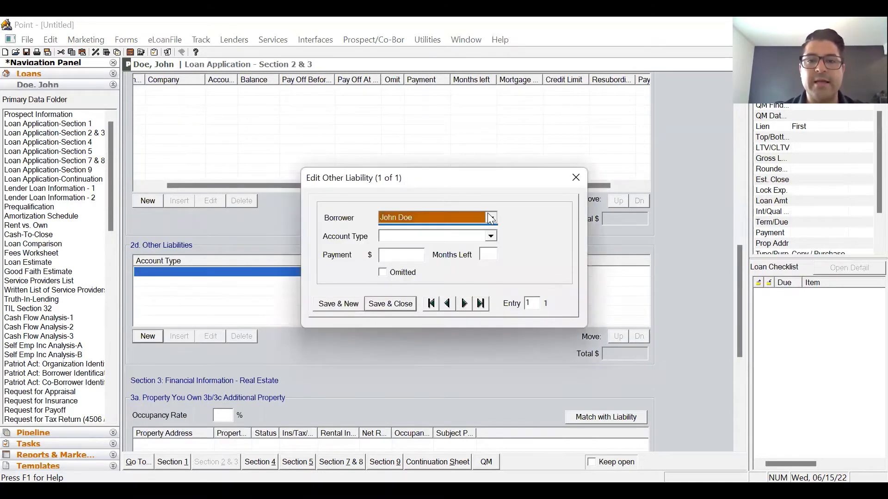
click(491, 236)
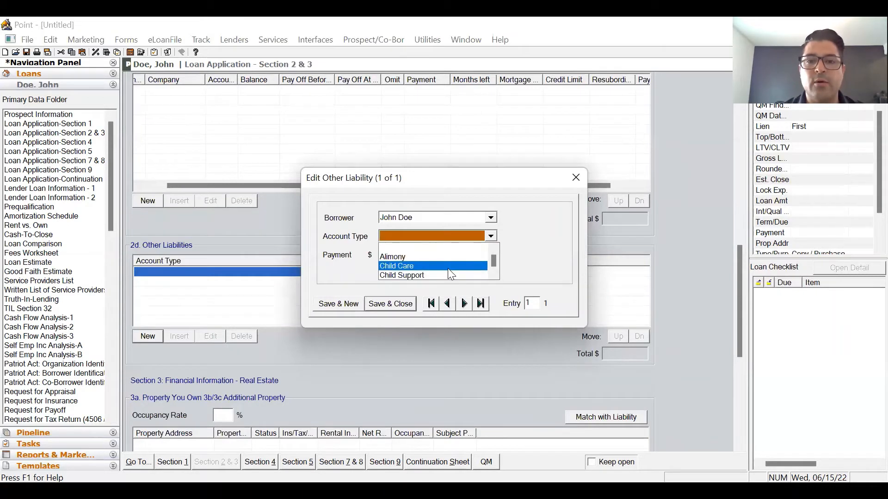
click(447, 268)
- Close the liability editor and delete the blank Other Liabilities entry, confirming with Yes
click(389, 303)
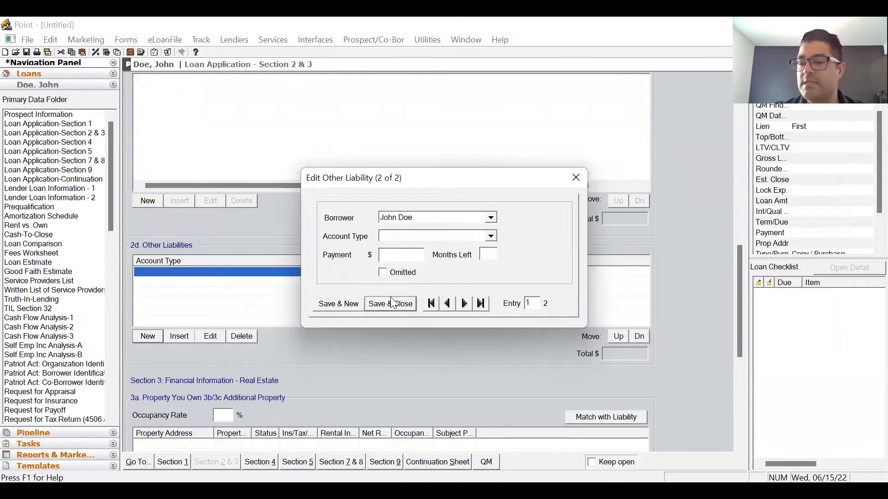
click(392, 304)
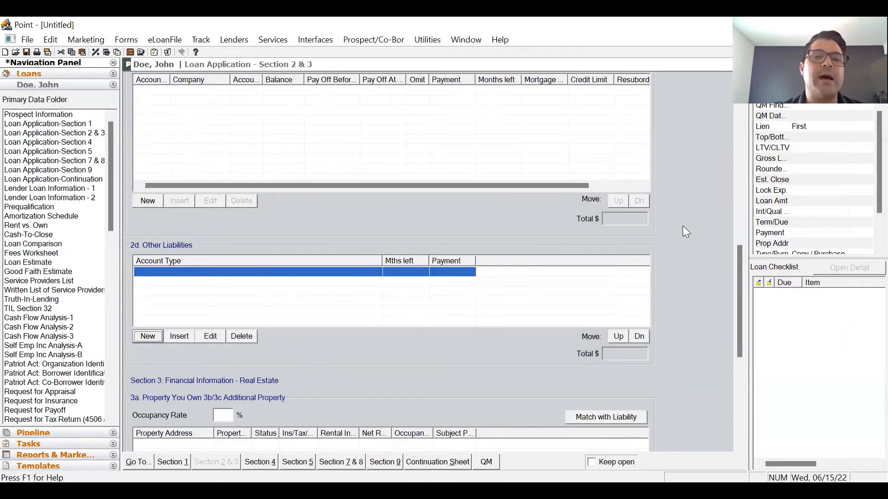
click(241, 336)
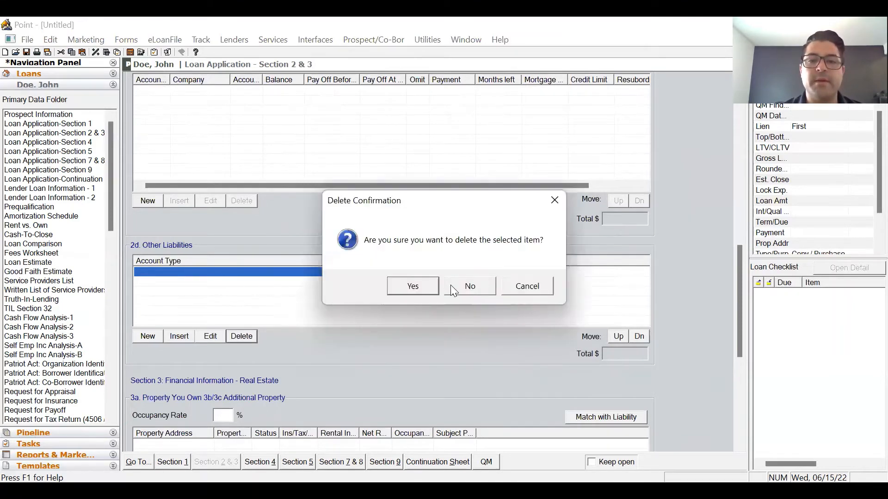
click(413, 287)
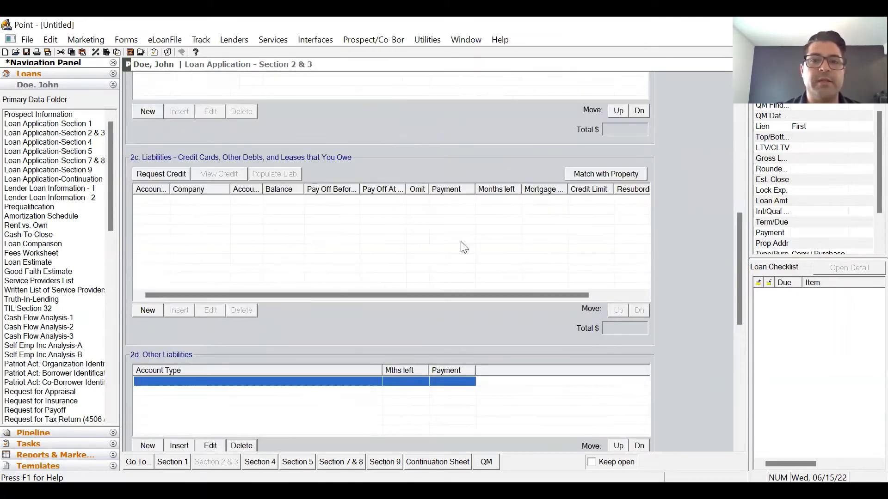
- Add a Mortgage liability: balance 350,000, 180 months left, 2,850 monthly payment
scroll(161, 312, up, 3)
click(147, 310)
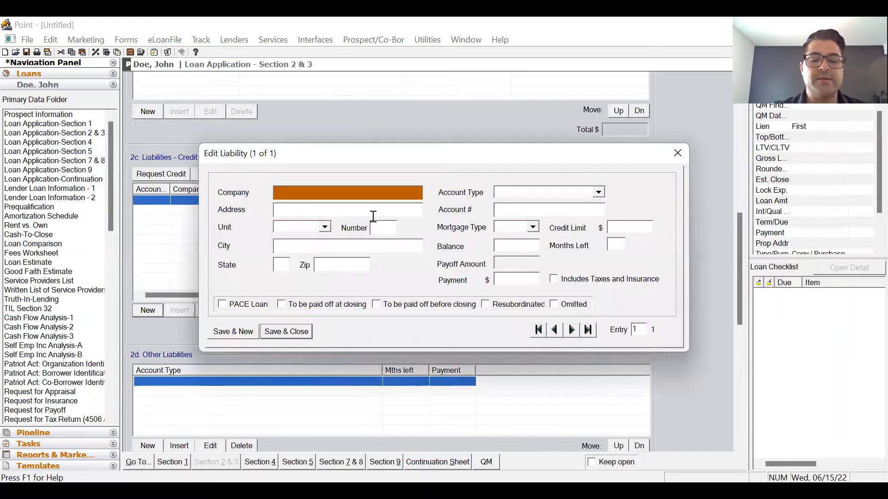
text(Mortgage)
key(Tab)
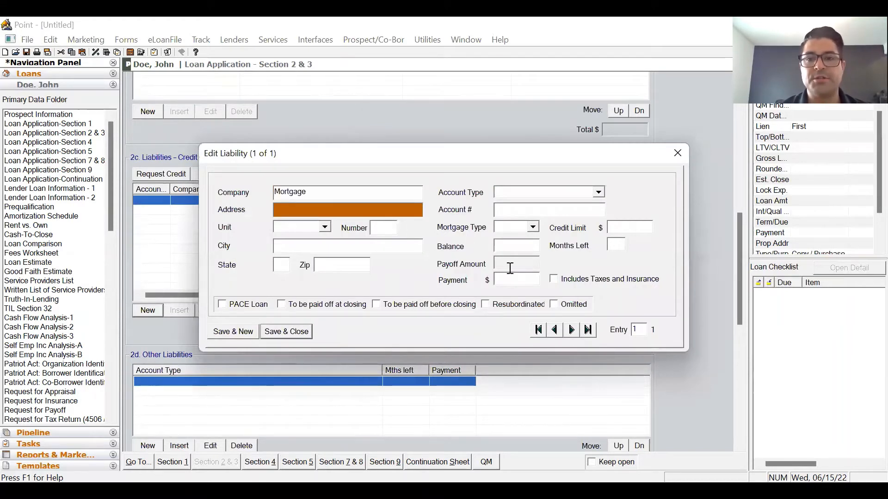
click(517, 227)
click(531, 190)
text(Mortgage)
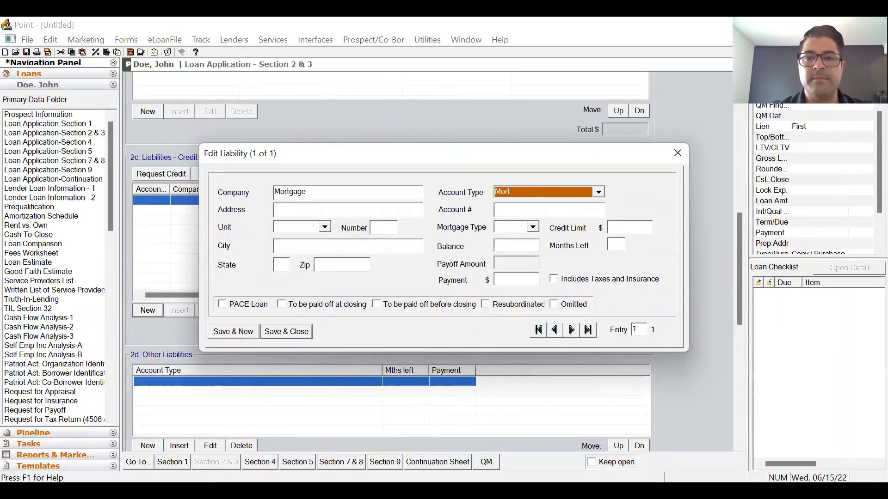
key(Tab)
key(Tab)
key(Tab)
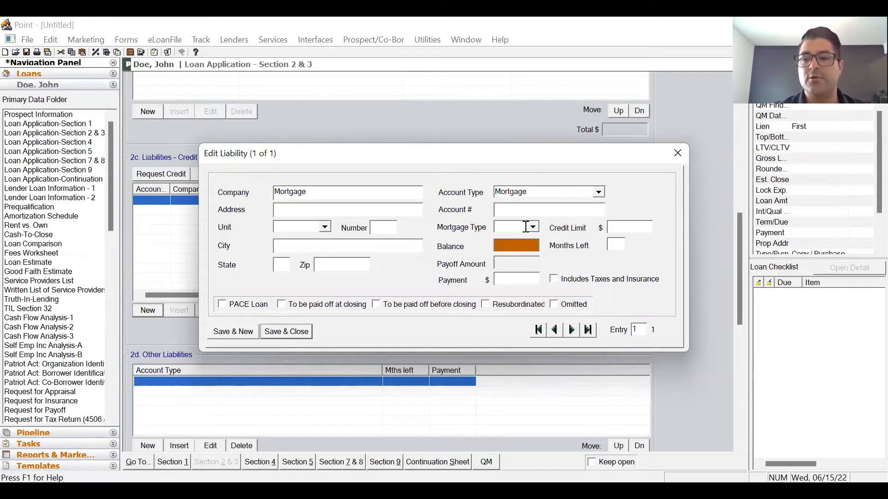
text(350000)
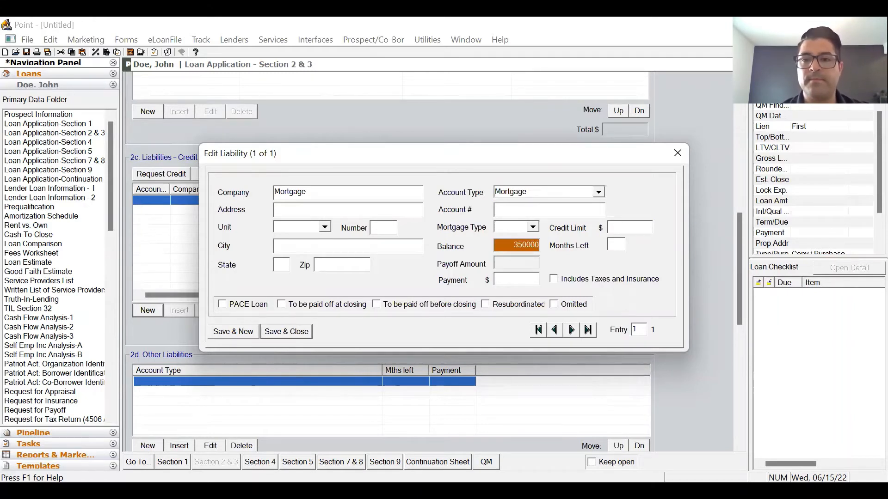
key(Tab)
text(180)
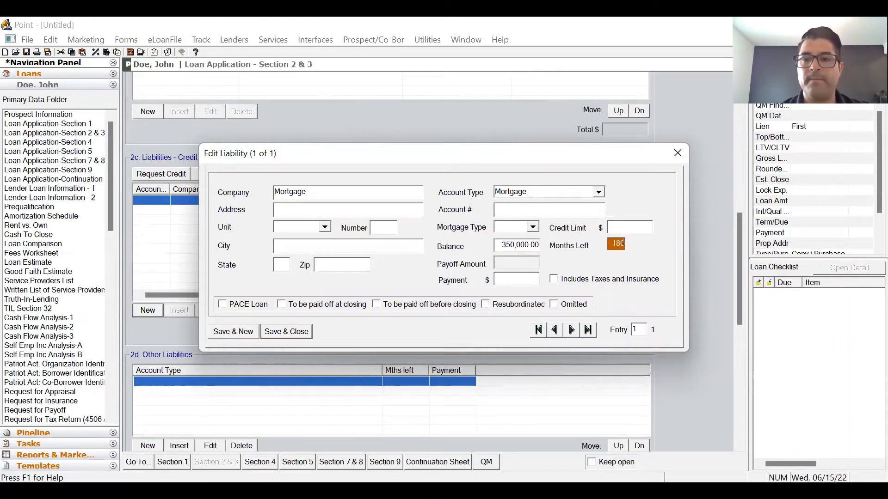
key(Tab)
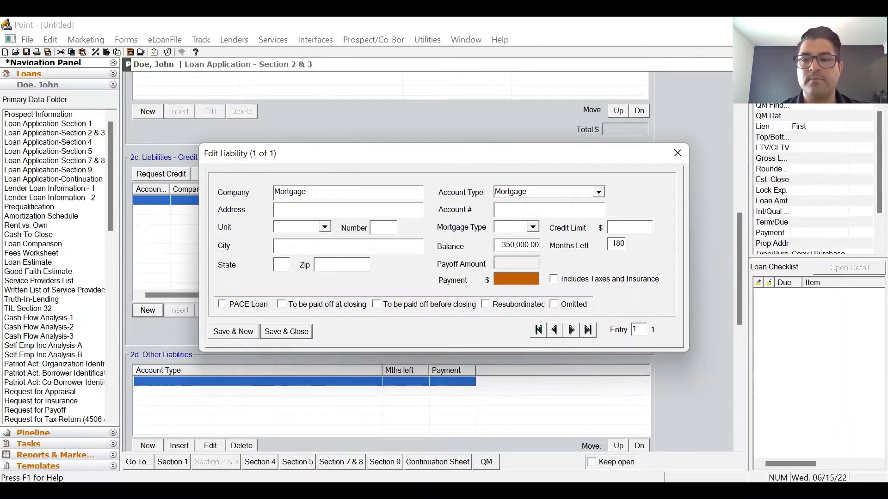
text(2850)
key(Tab)
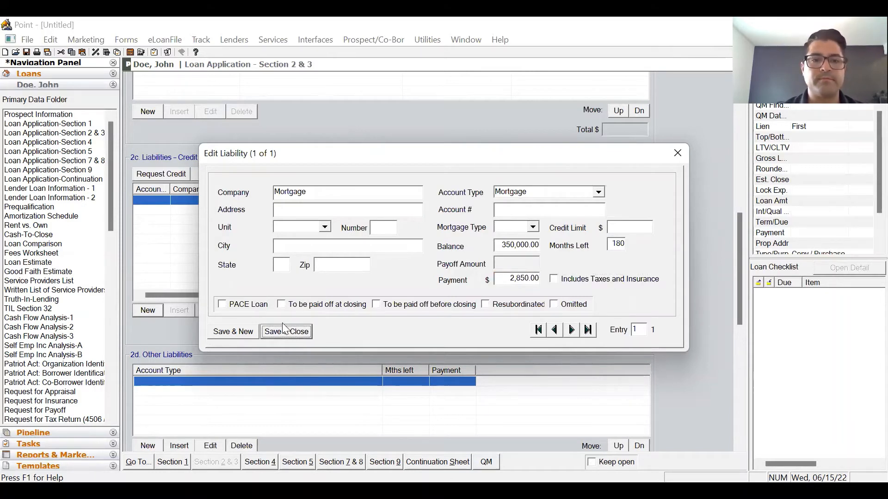
click(233, 331)
- Add an Auto Loan liability: balance 10,000, 25 months left, 650 monthly payment
text(Auto Loan)
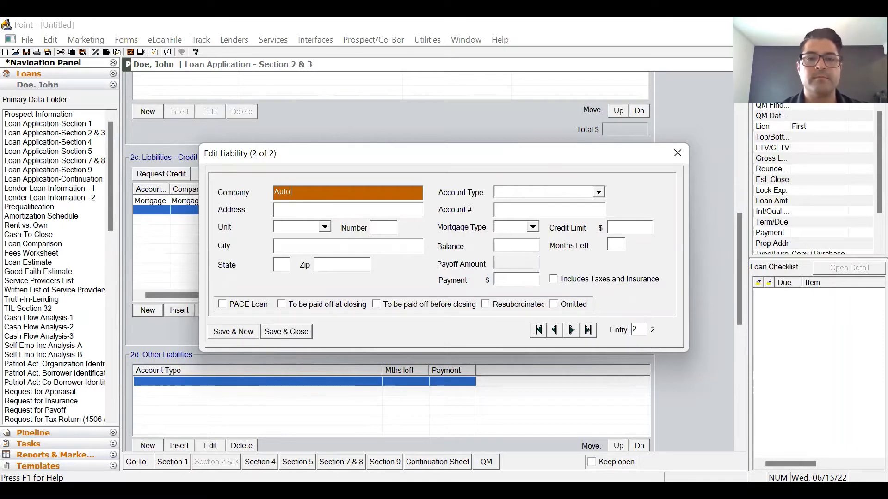
key(Tab)
key(Tab)
key(Tab)
key(Tab)
key(Tab)
key(Tab)
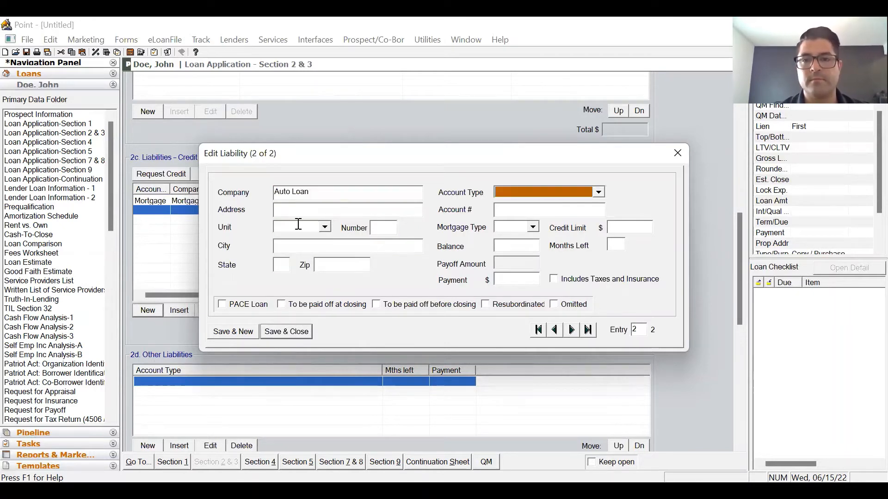
text(Mortgage)
key(Tab)
key(Tab)
key(Tab)
key(Tab)
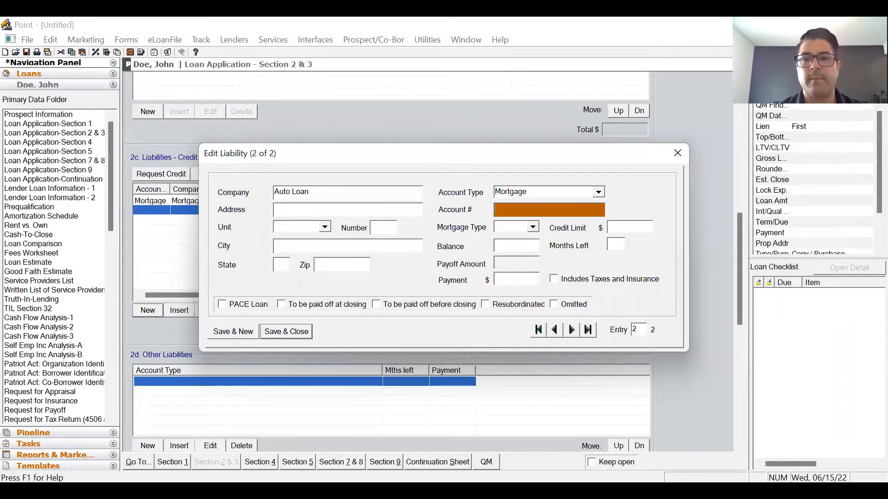
key(shift+Tab)
key(shift+Tab)
key(shift+Tab)
key(shift+Tab)
key(shift+Tab)
key(shift+Tab)
key(shift+Tab)
key(shift+Tab)
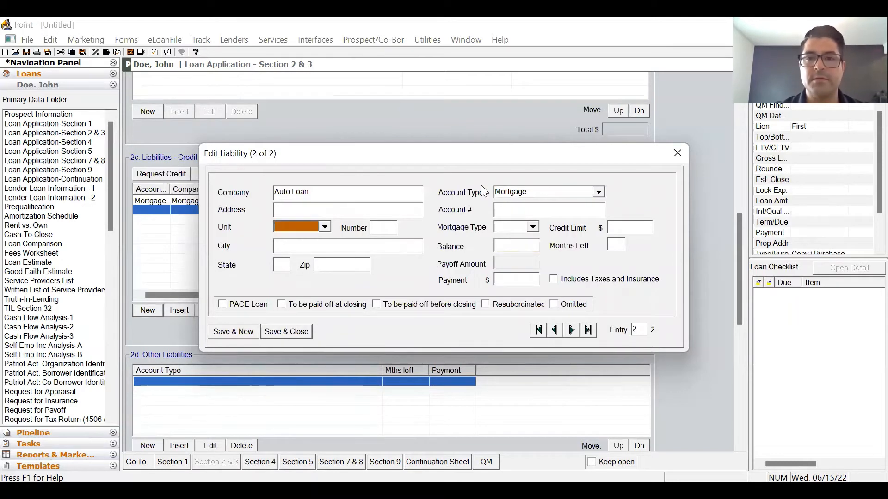
drag(523, 190, 400, 189)
text(Auto)
key(Tab)
key(Tab)
key(Tab)
key(Tab)
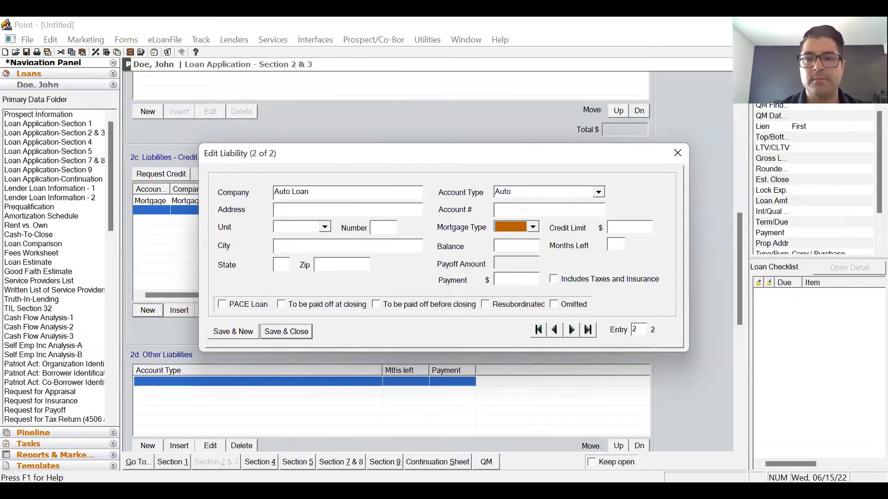
text(10000)
key(Tab)
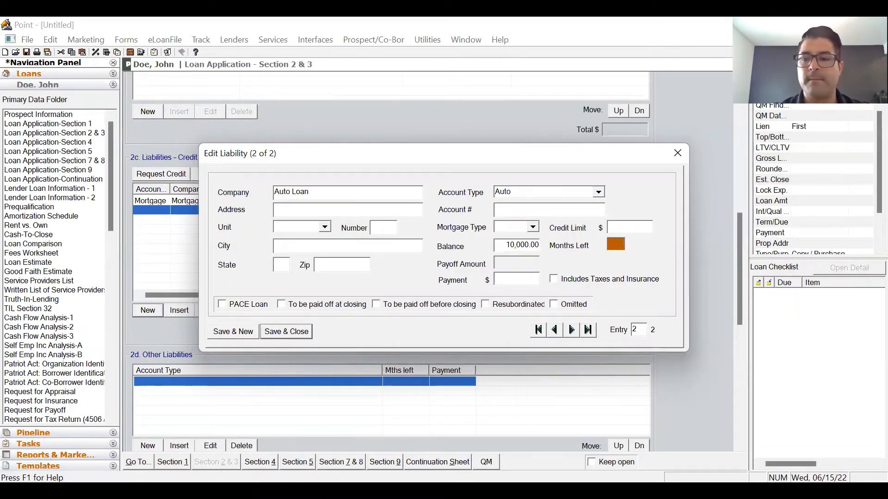
text(25)
key(Tab)
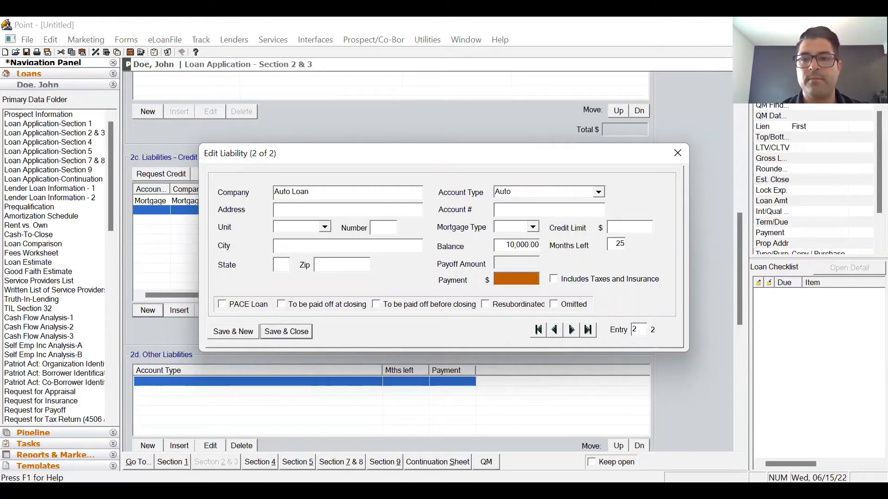
text(650)
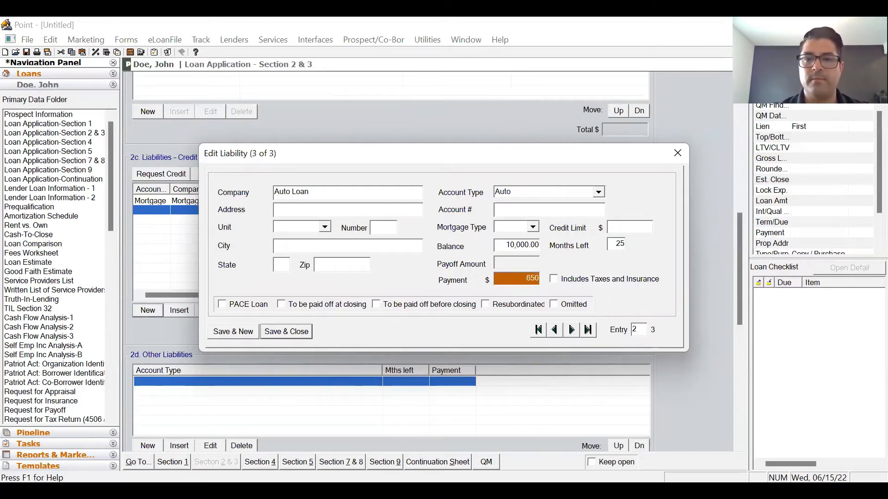
key(Return)
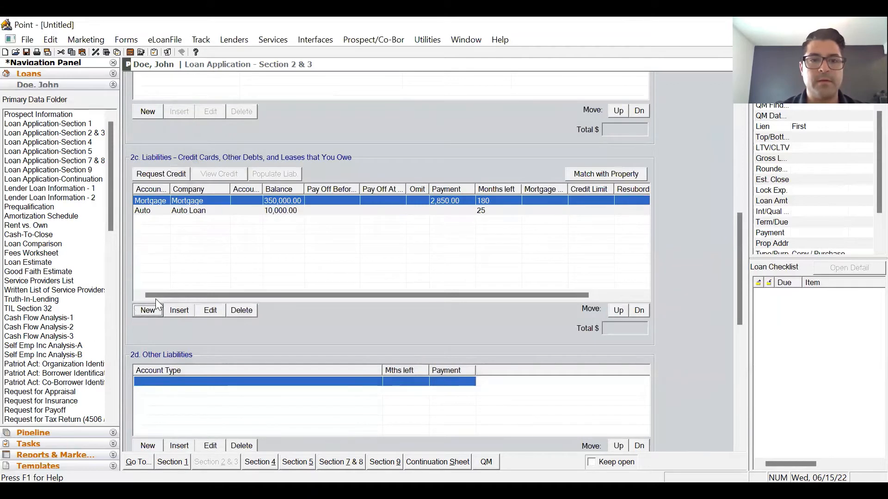
- Add a Credit Cards liability with a 3,000 balance and 150 months left, then save and close
key(Return)
text(Credit Cards)
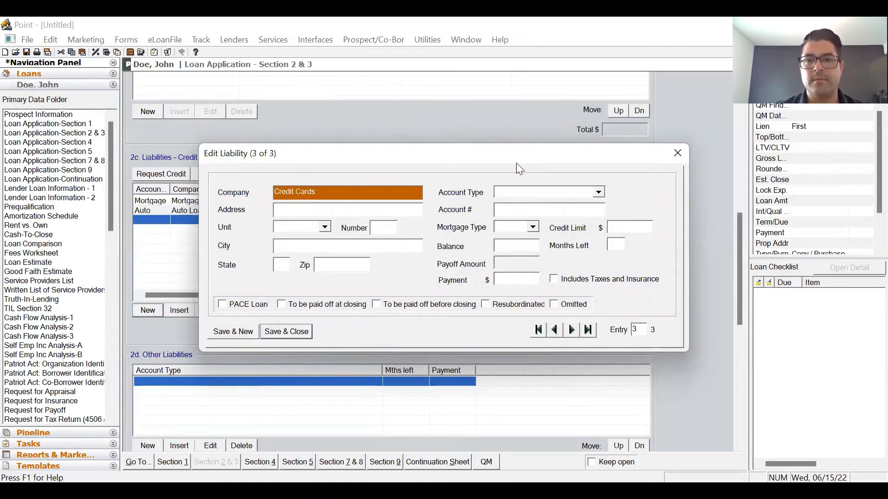
click(527, 188)
text(Credit C)
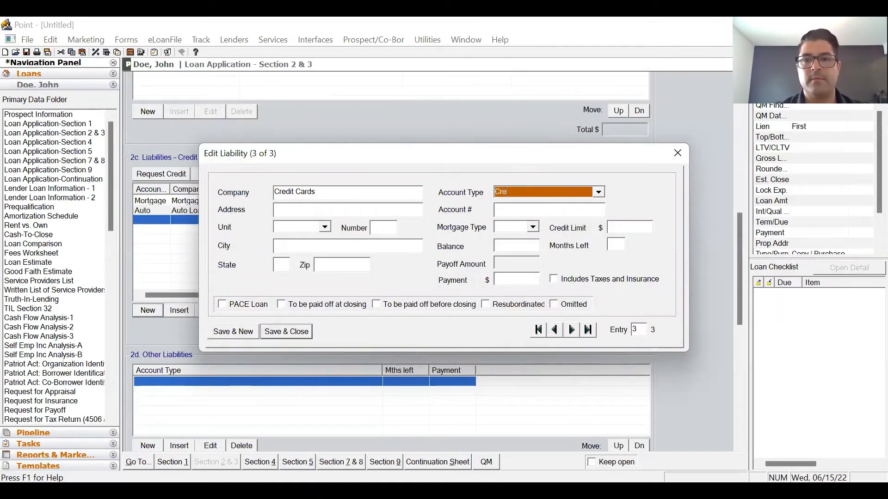
text(ards)
key(Tab)
key(Tab)
key(Tab)
key(Tab)
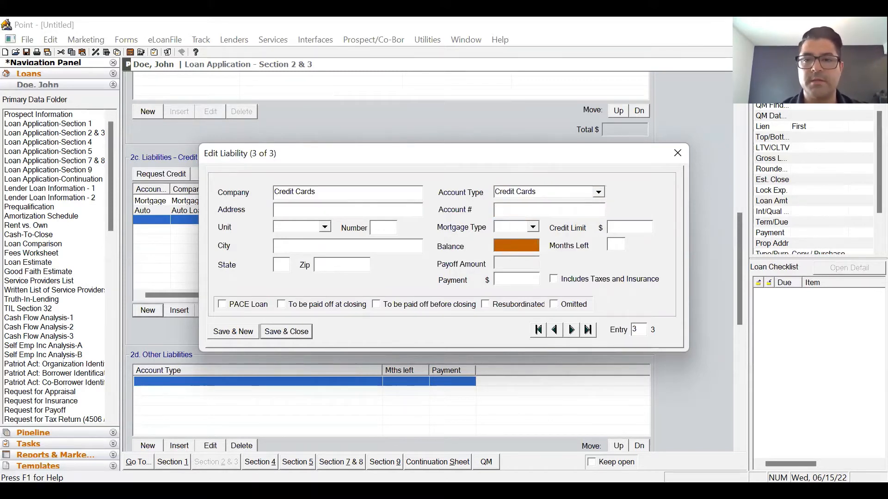
text(3000)
key(Tab)
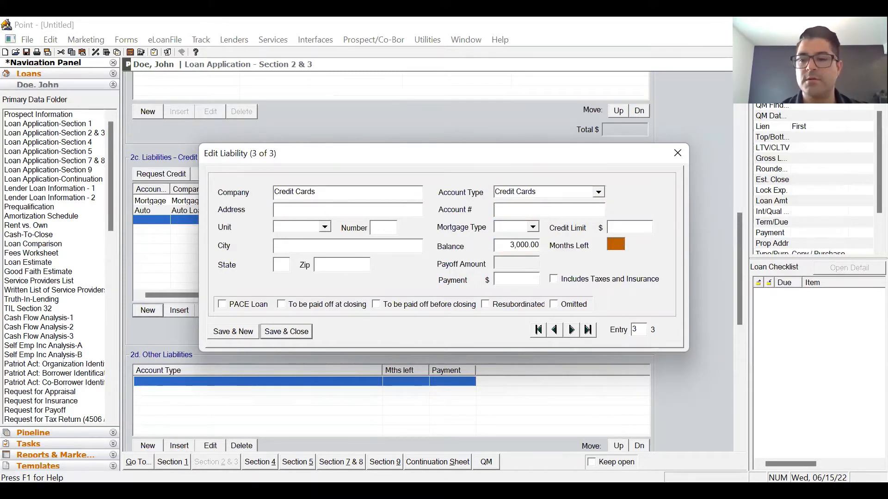
text(150)
key(Tab)
click(304, 334)
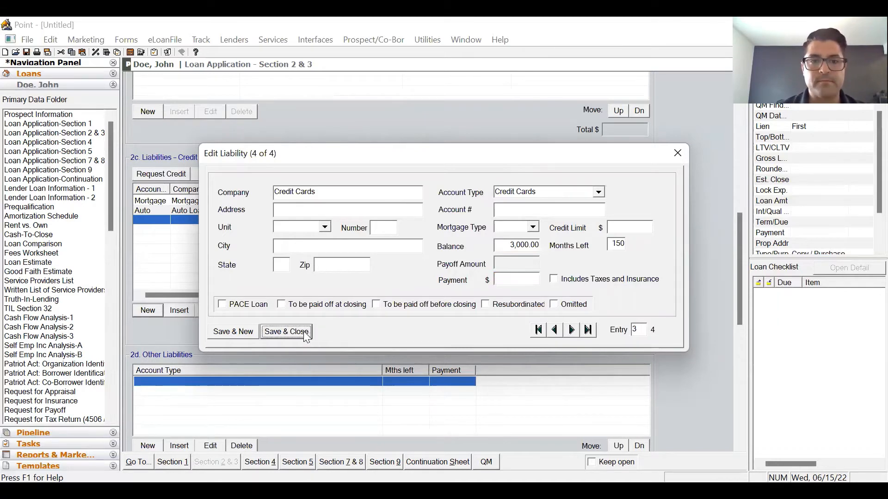
scroll(677, 218, down, 8)
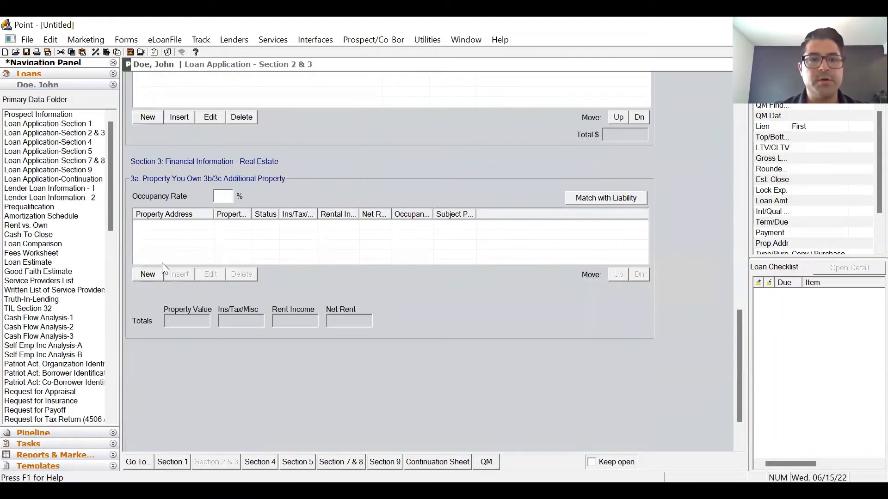
- Add an owned property at 11111 Test Street and select its row in the Real Estate Owned list
click(148, 274)
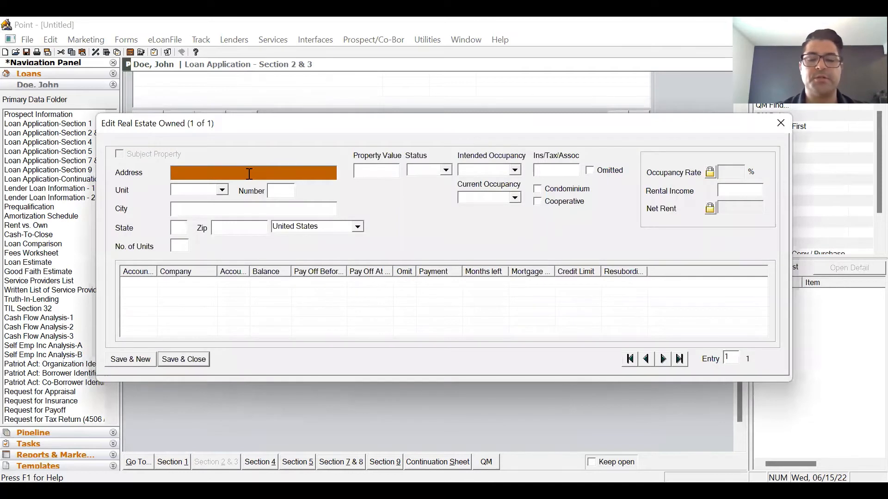
text(11111)
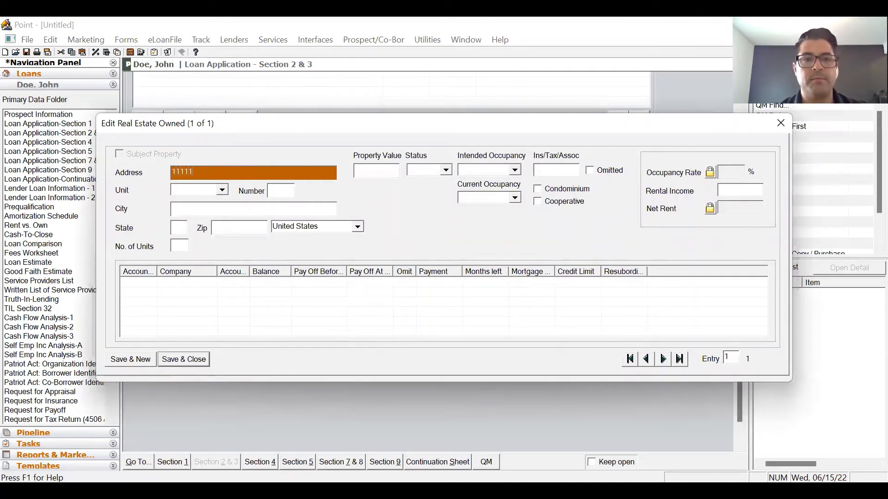
text( Test Street)
key(Tab)
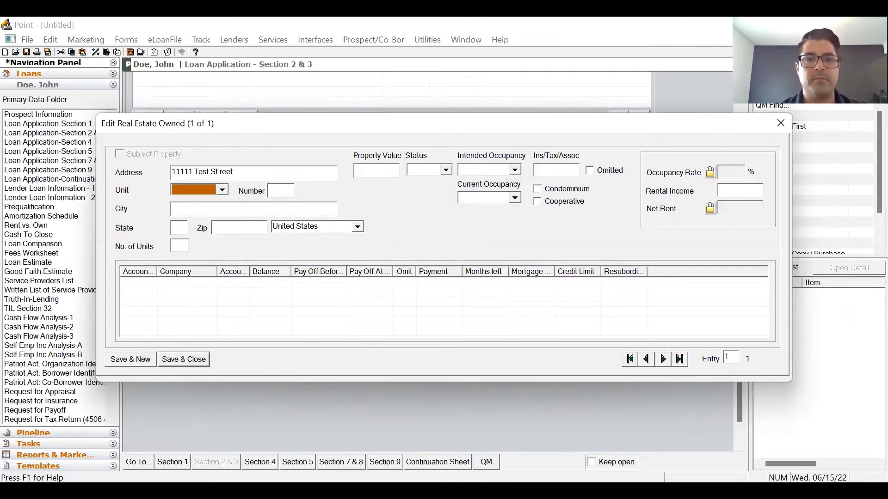
click(248, 178)
key(BackSpace)
key(BackSpace)
key(BackSpace)
key(BackSpace)
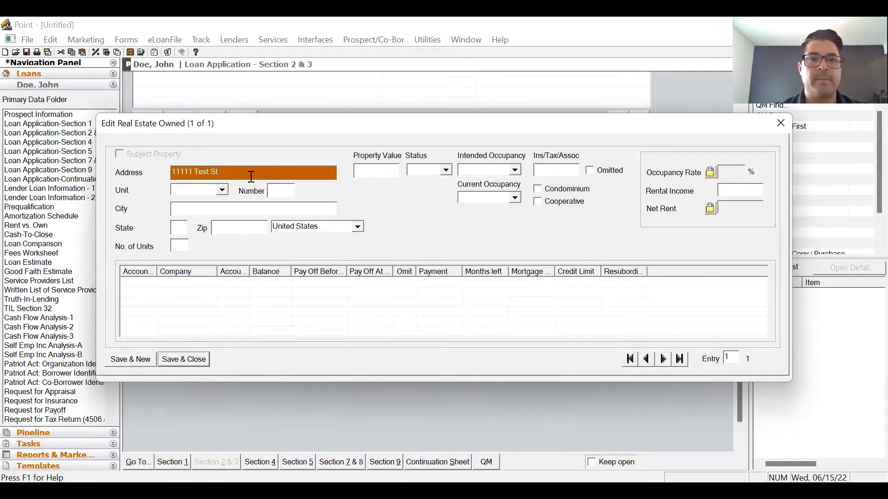
text(reet)
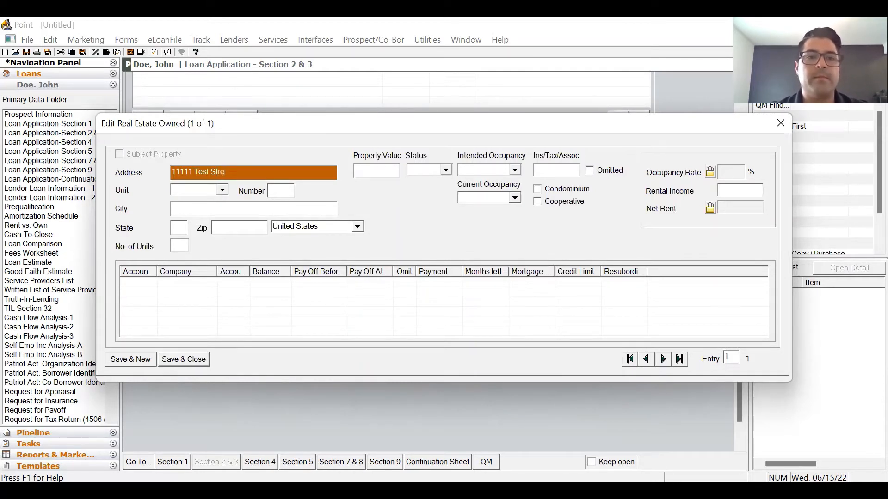
click(206, 360)
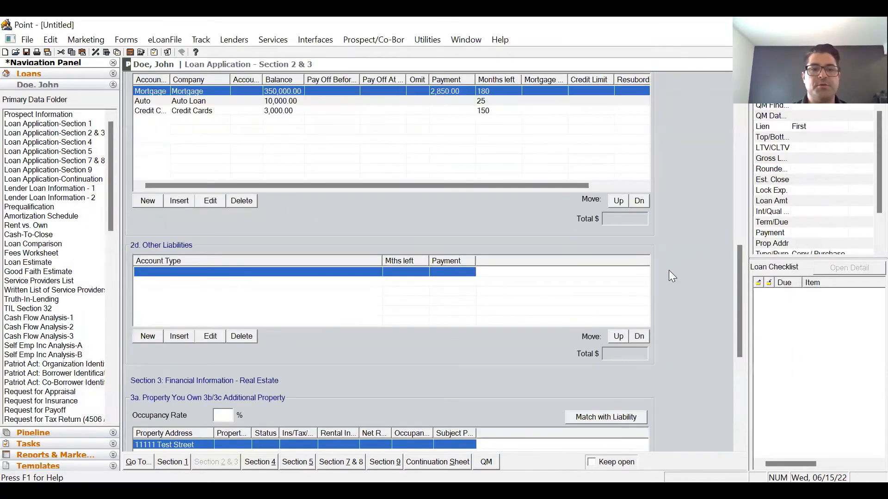
scroll(678, 276, down, 5)
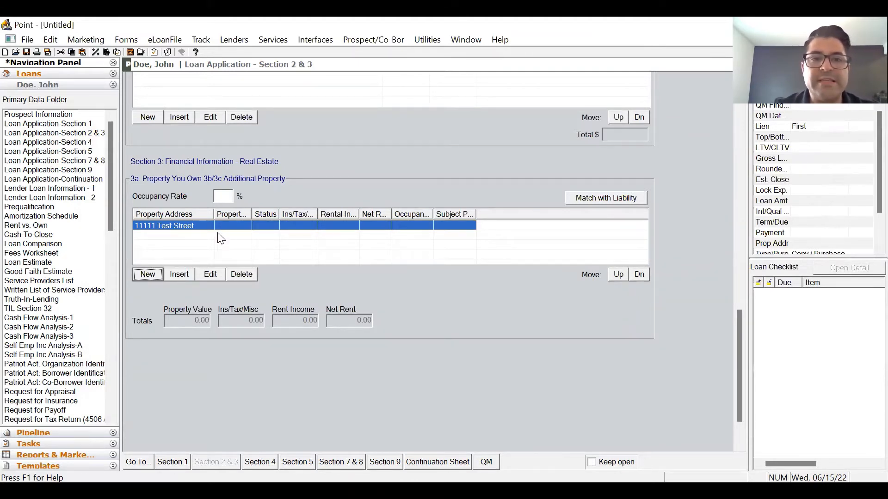
click(236, 227)
- Open the 11111 Test Street property and enter zip 61340 and property value 750,000
double_click(238, 226)
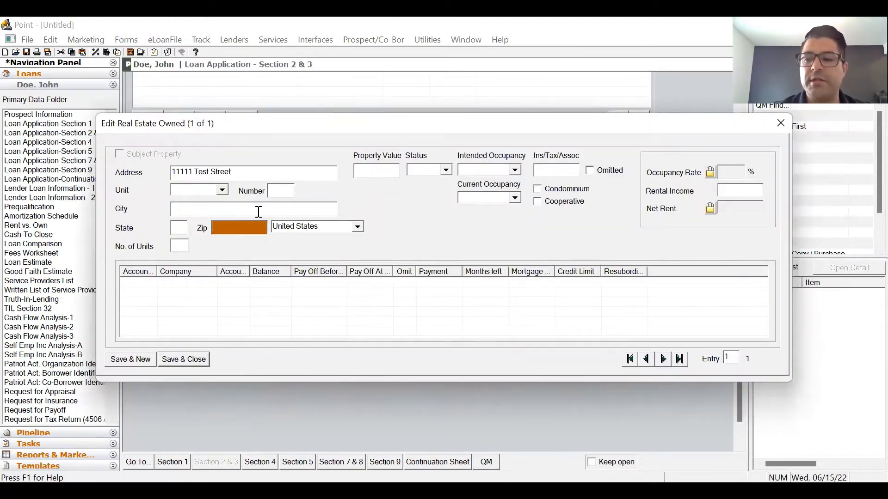
text(61340)
key(Tab)
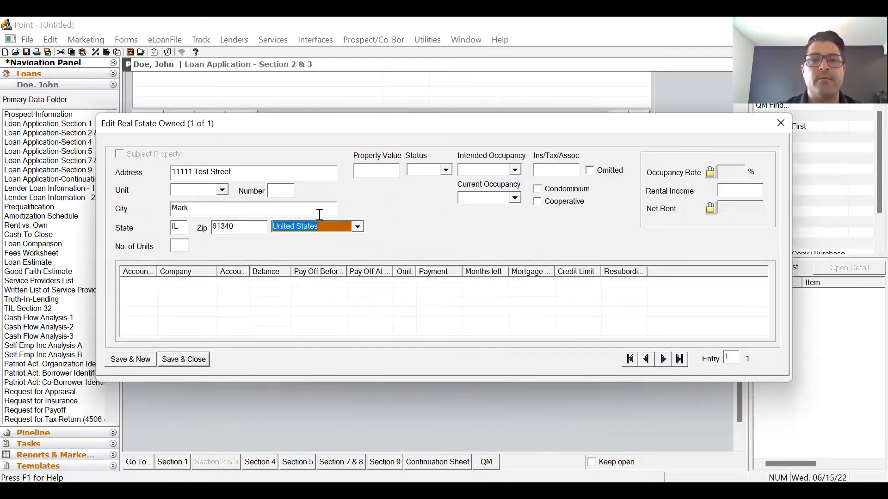
click(368, 171)
text(750,000)
key(Tab)
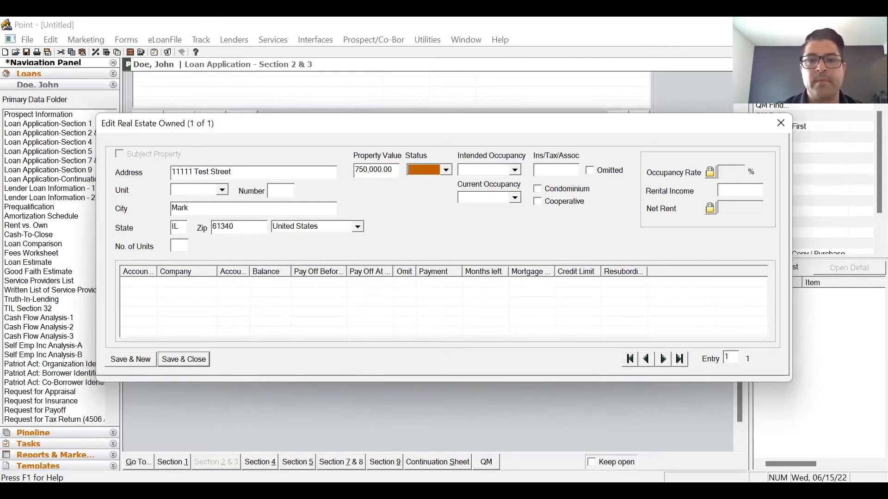
- Set status to Retained, intended and current occupancy to Primary, and save the property
click(447, 170)
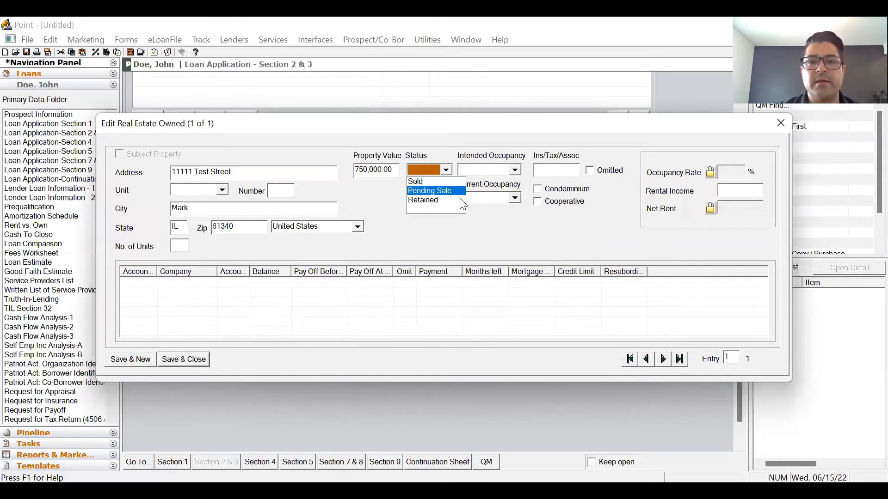
click(444, 201)
click(514, 170)
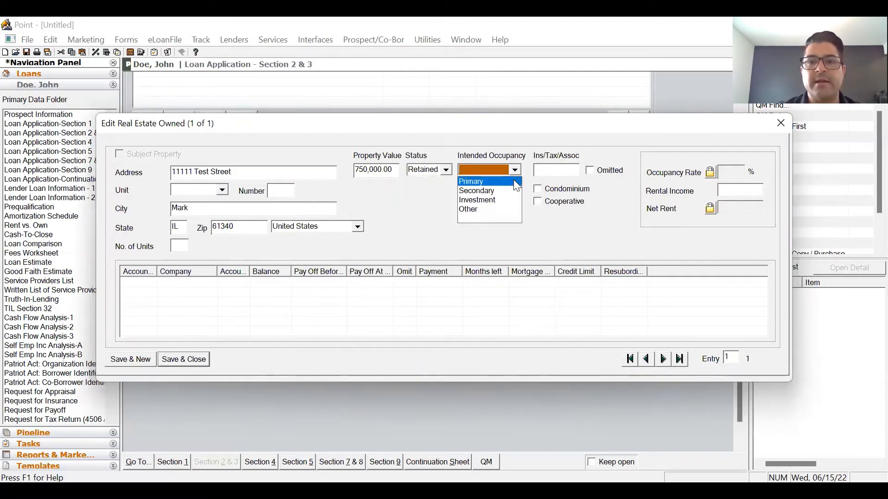
click(512, 182)
click(514, 198)
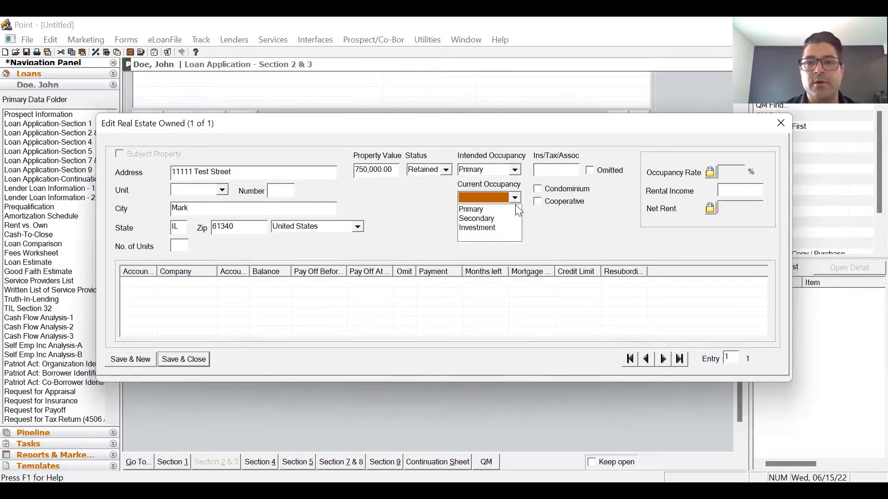
click(490, 206)
click(576, 171)
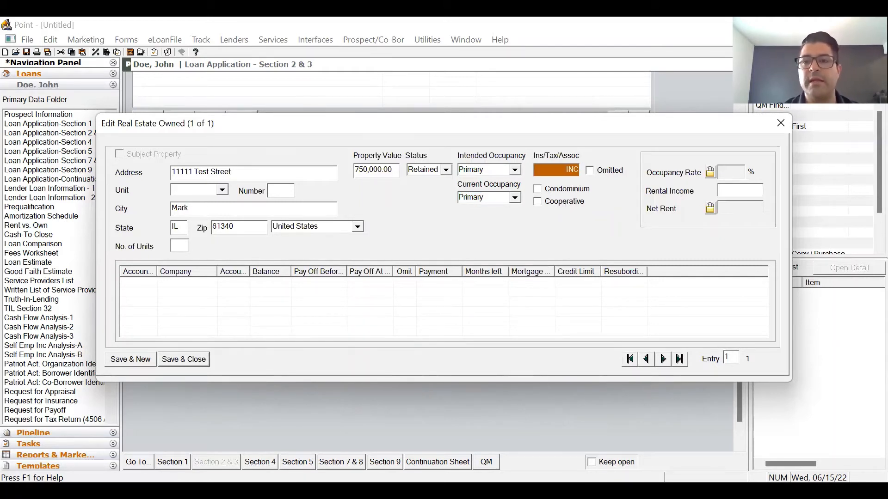
key(Tab)
click(742, 190)
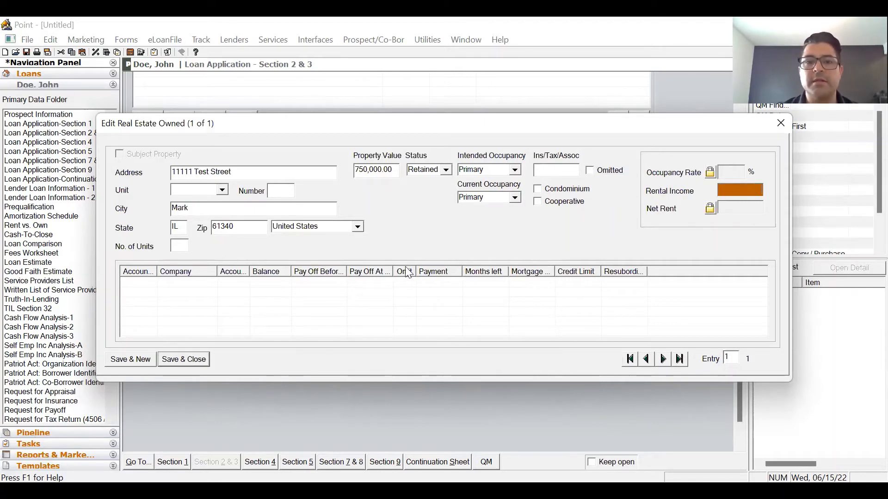
click(193, 360)
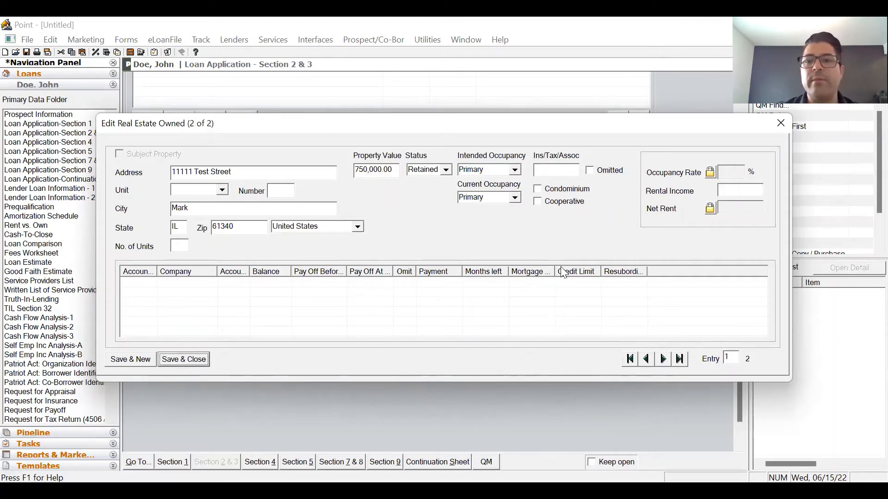
scroll(694, 221, down, 9)
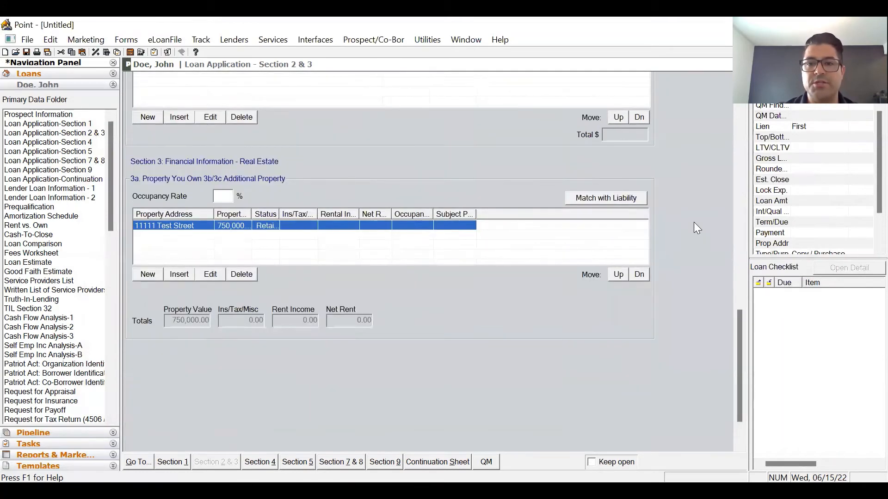
scroll(694, 231, up, 1)
- Match the 350,000 Mortgage liability to 11111 Test Street and confirm the link in the property record
click(594, 249)
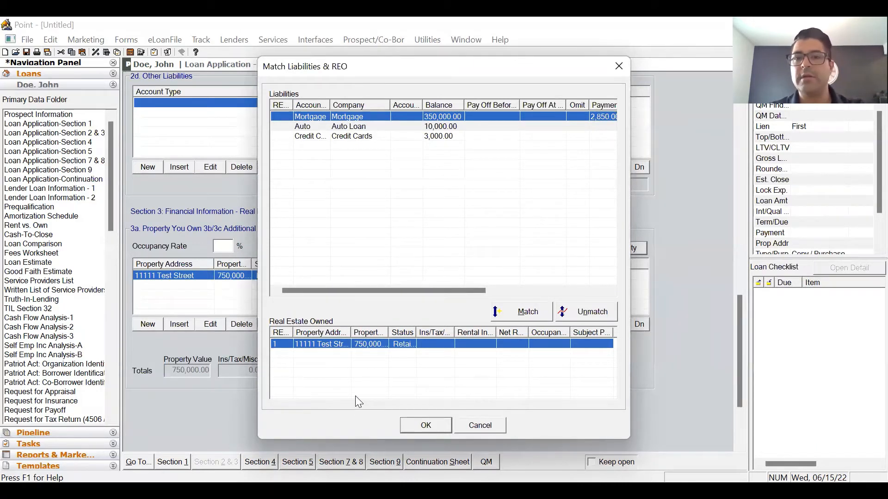
click(525, 314)
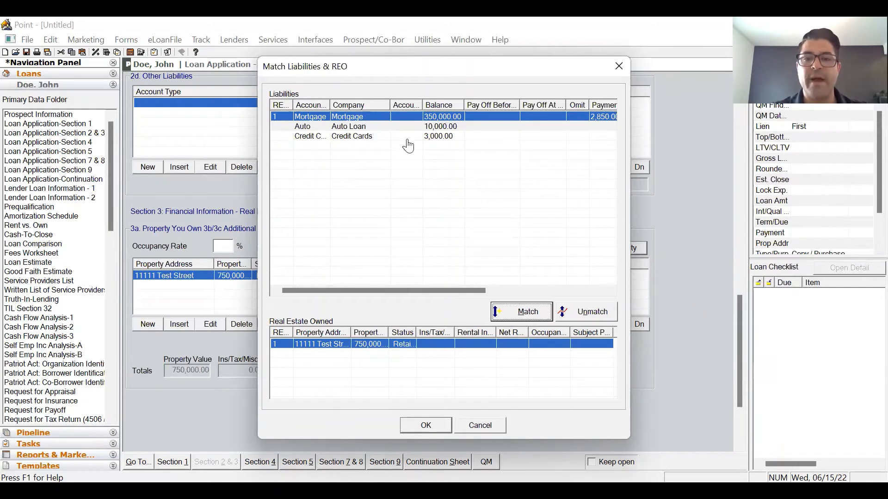
key(Return)
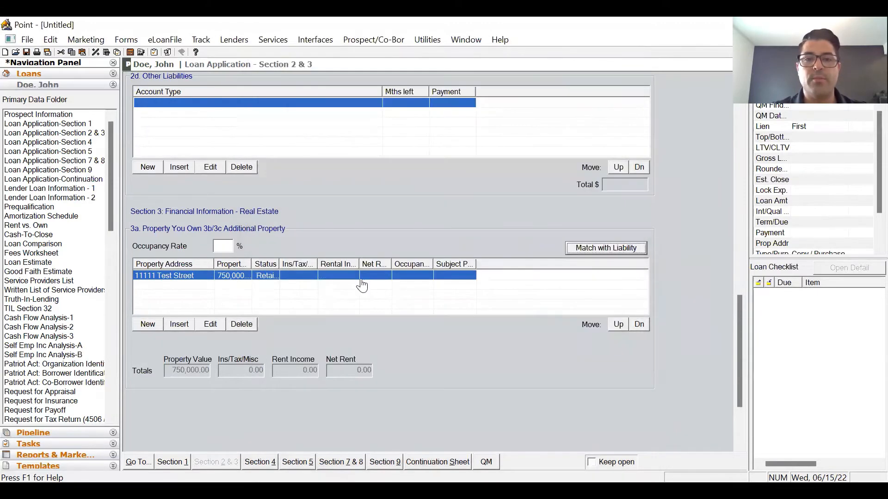
double_click(363, 287)
click(389, 285)
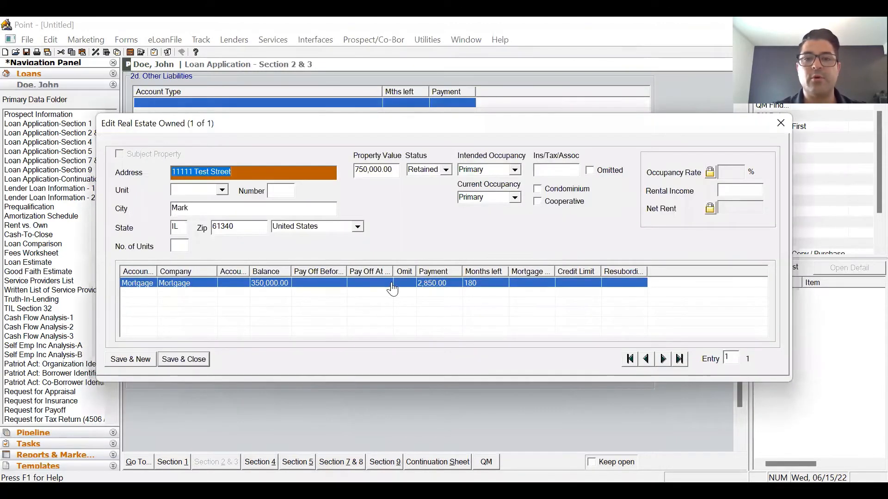
click(180, 359)
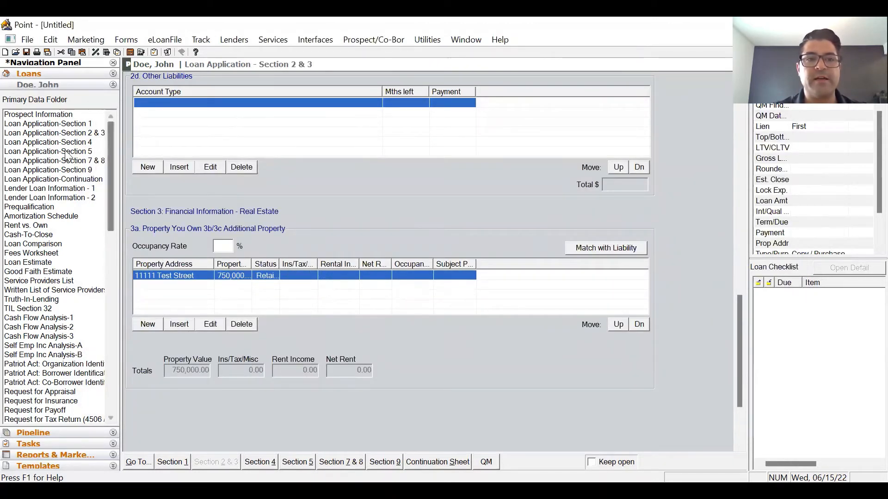
- In Section 4, copy the present address into the subject property and enter 1 unit and the year built
click(259, 462)
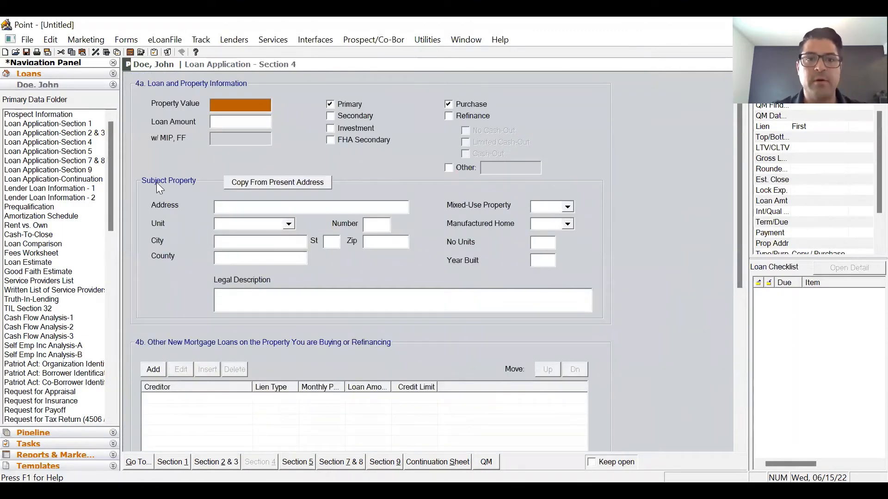
click(277, 182)
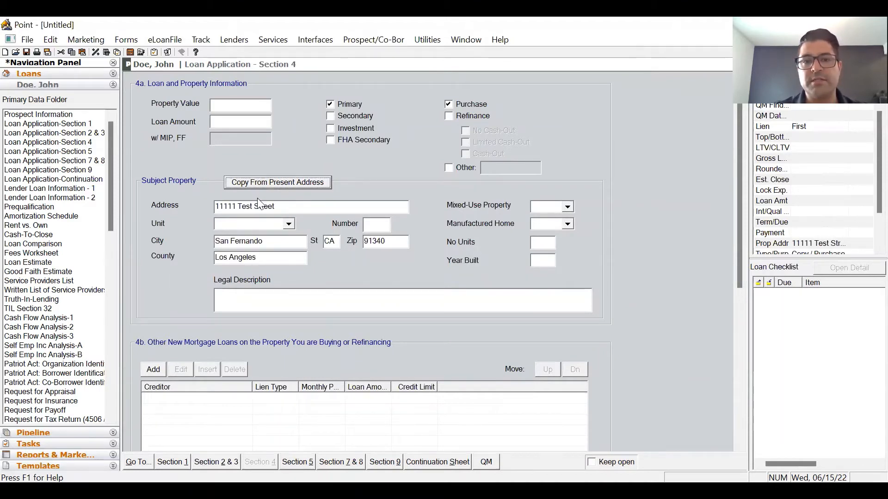
click(540, 243)
text(1)
click(544, 261)
text(1)
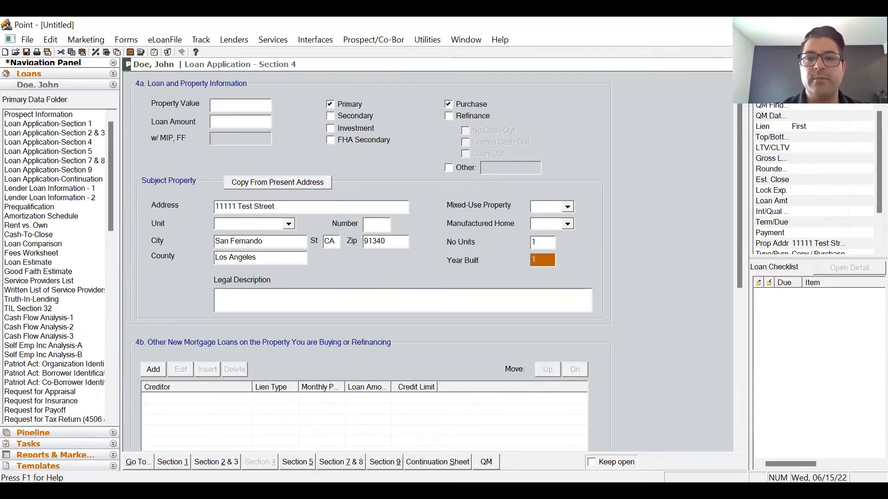
text(9)
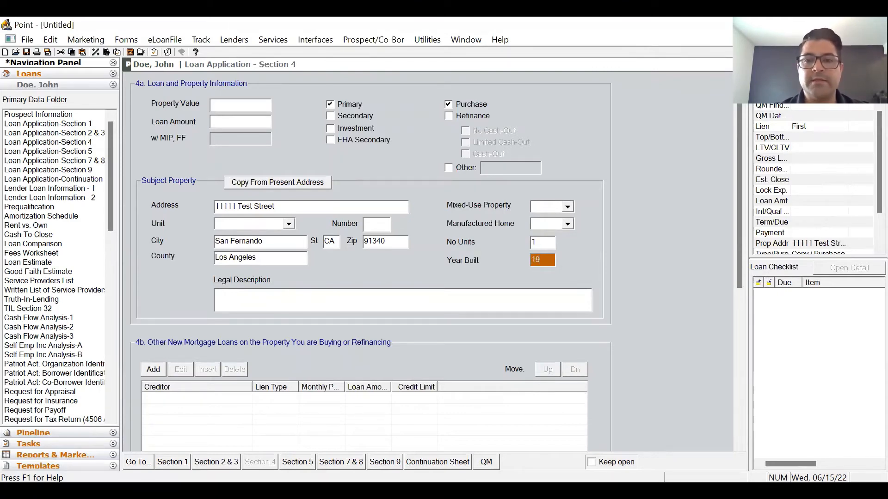
text(80)
key(Tab)
- Review the rest of Section 4, briefly visiting the Prospect Information page and returning
scroll(505, 250, down, 5)
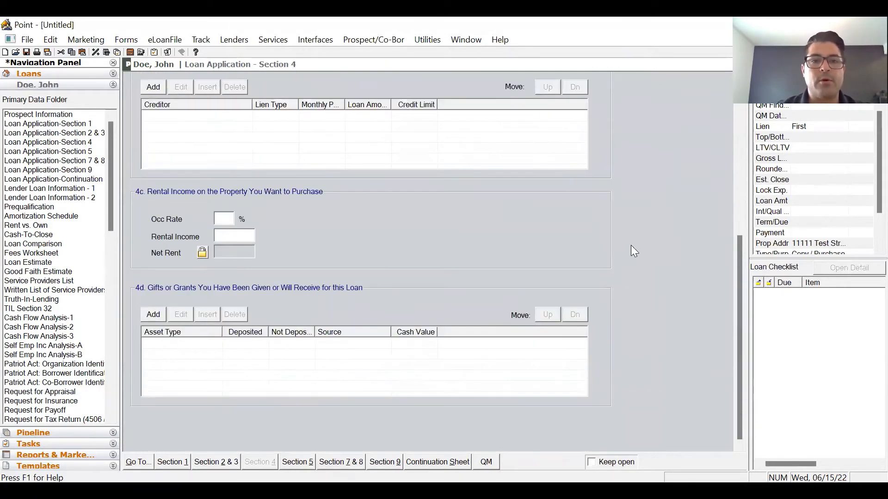
scroll(678, 364, up, 5)
scroll(686, 362, down, 4)
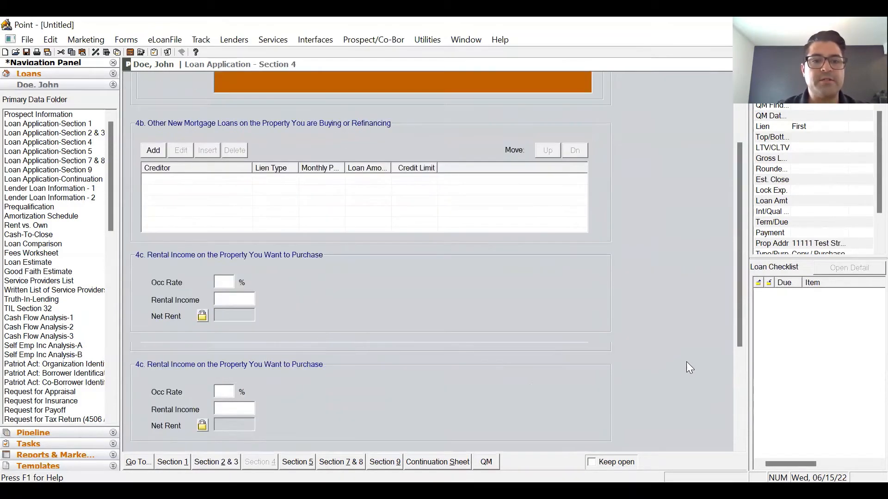
scroll(680, 267, down, 2)
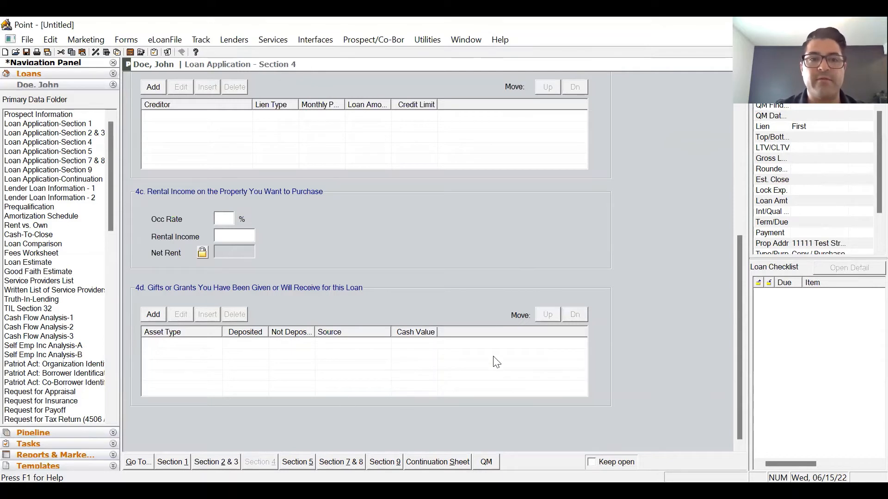
scroll(688, 295, up, 3)
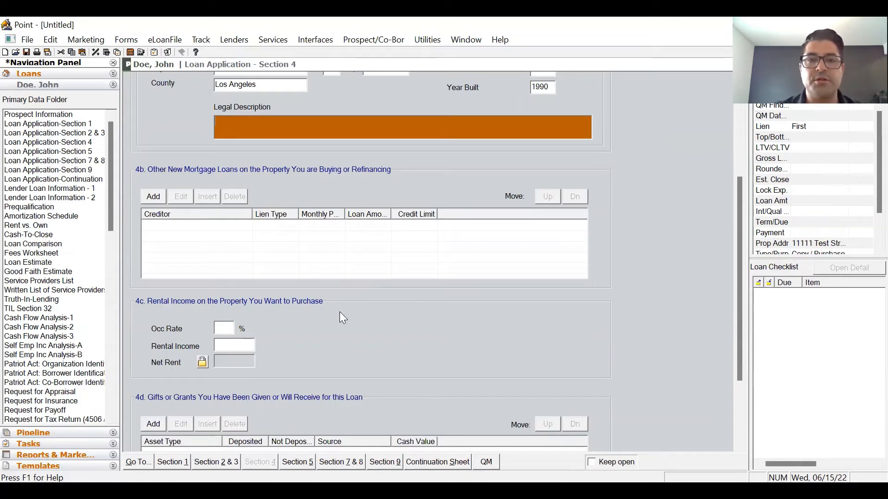
click(23, 116)
click(48, 142)
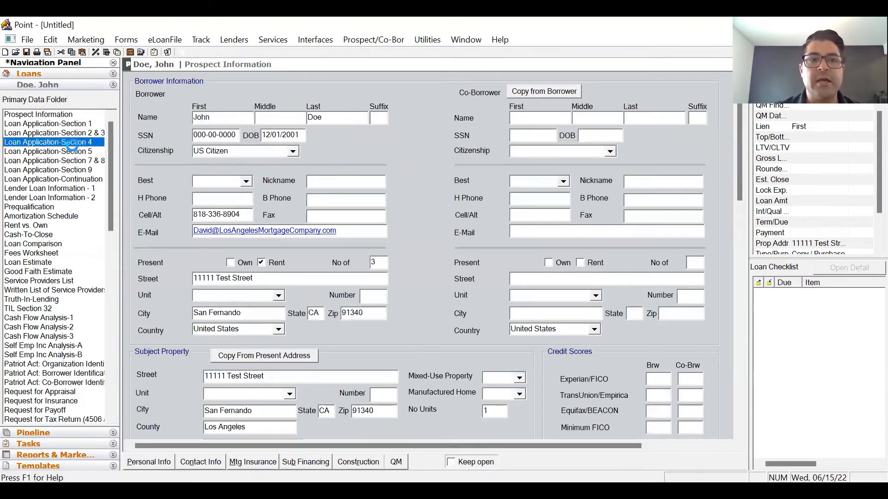
scroll(699, 226, down, 2)
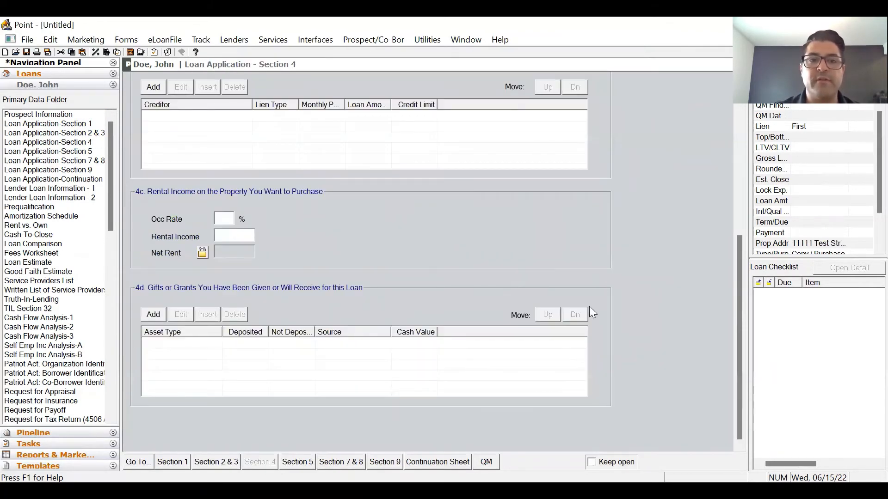
- In Section 5, answer Yes to occupying the property as primary residence
click(297, 463)
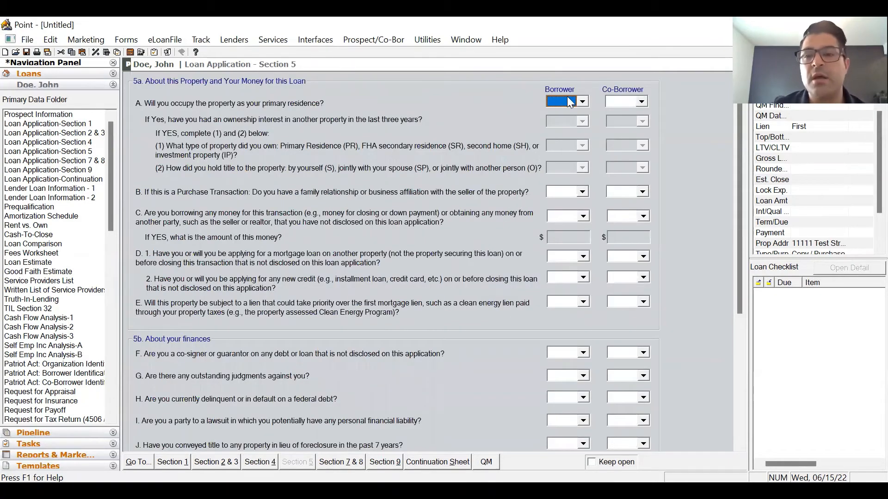
click(569, 103)
click(561, 111)
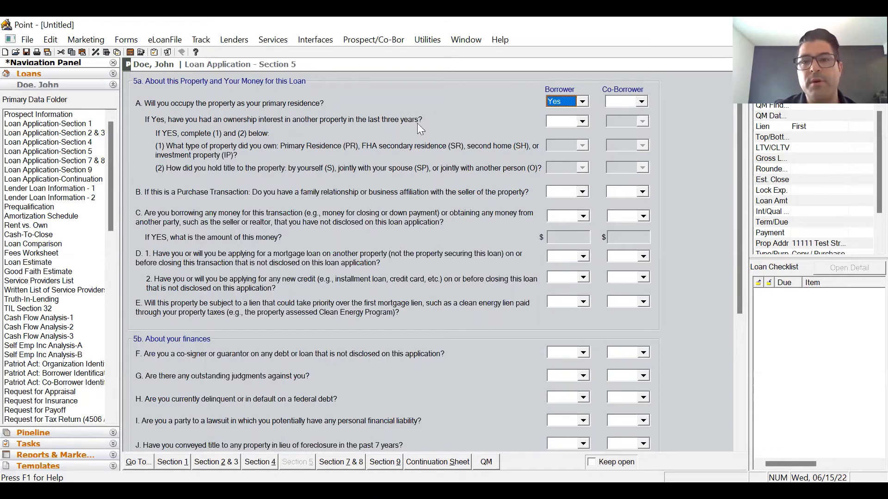
scroll(508, 196, down, 5)
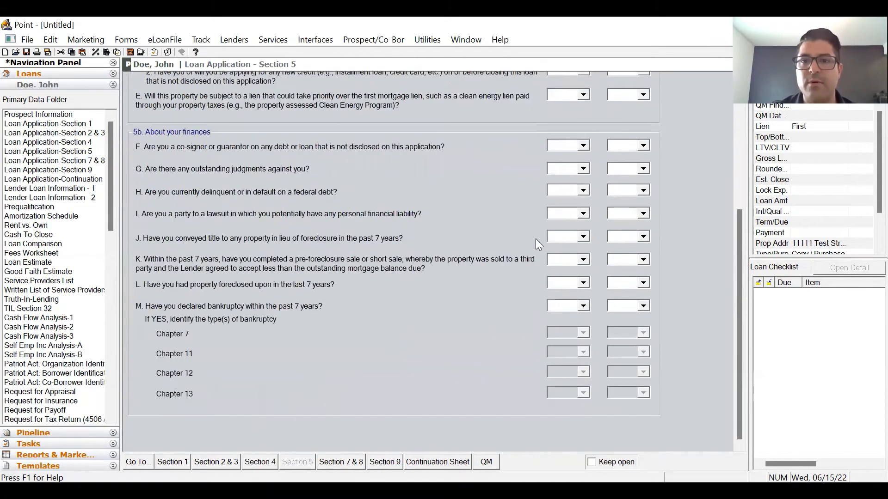
scroll(535, 239, up, 5)
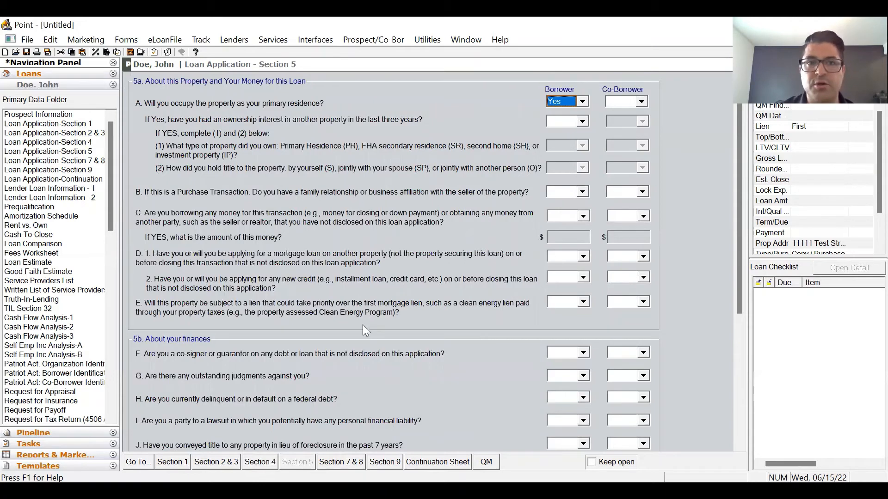
- Answer No to declarations A through F, covering ownership interest, seller affiliation, undisclosed borrowing, liens and co-signing
click(582, 121)
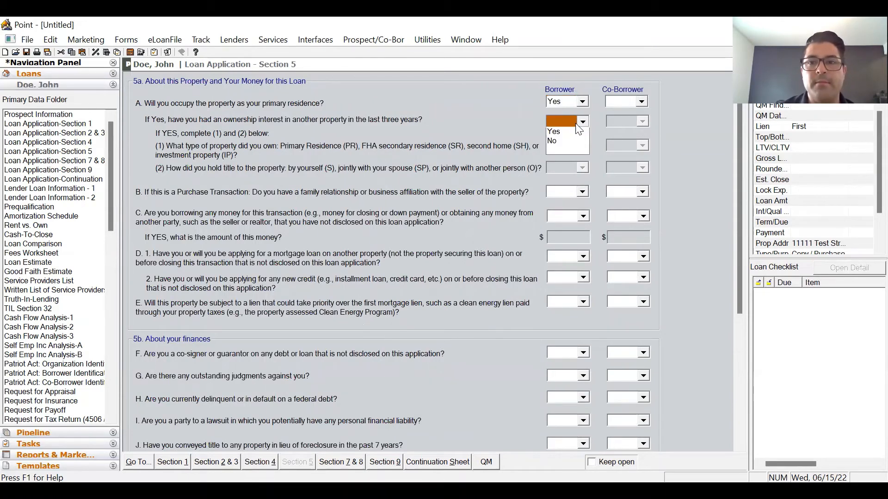
click(567, 147)
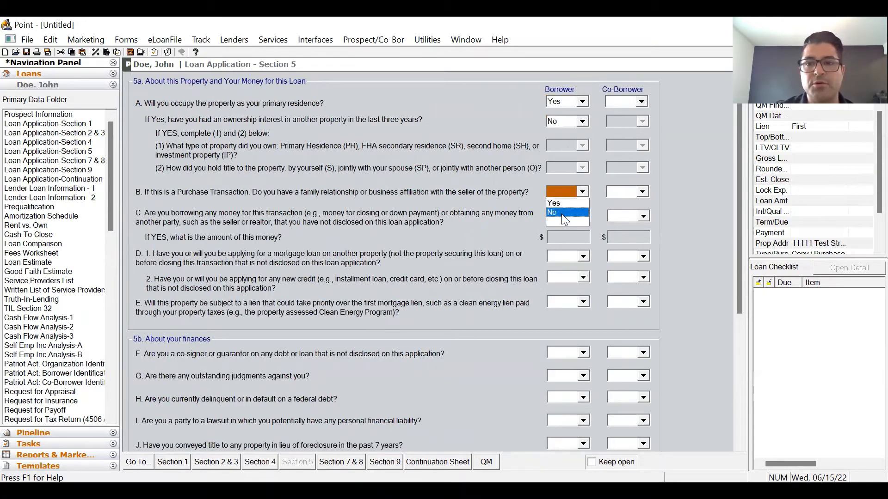
click(562, 213)
click(570, 230)
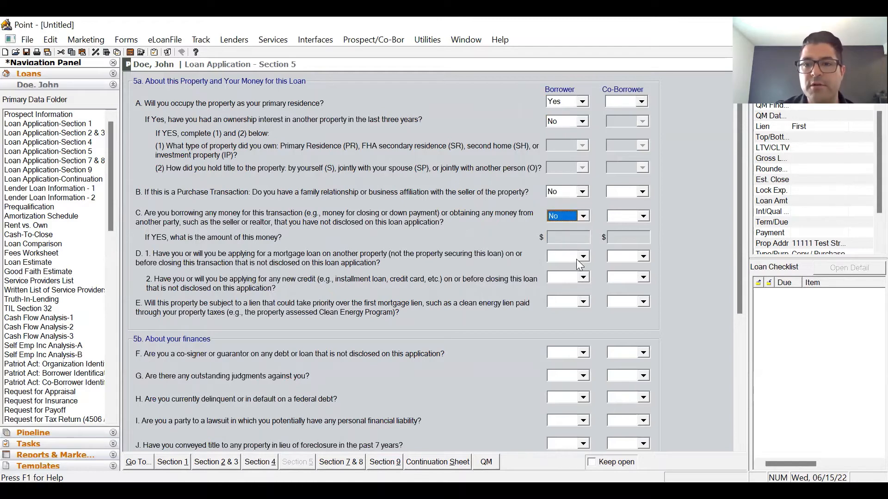
click(573, 257)
click(572, 277)
click(563, 278)
click(564, 288)
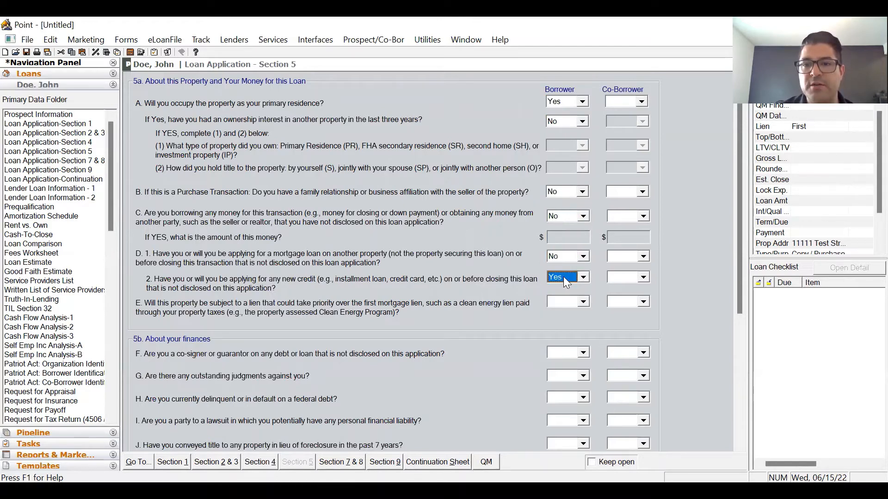
click(565, 298)
click(565, 301)
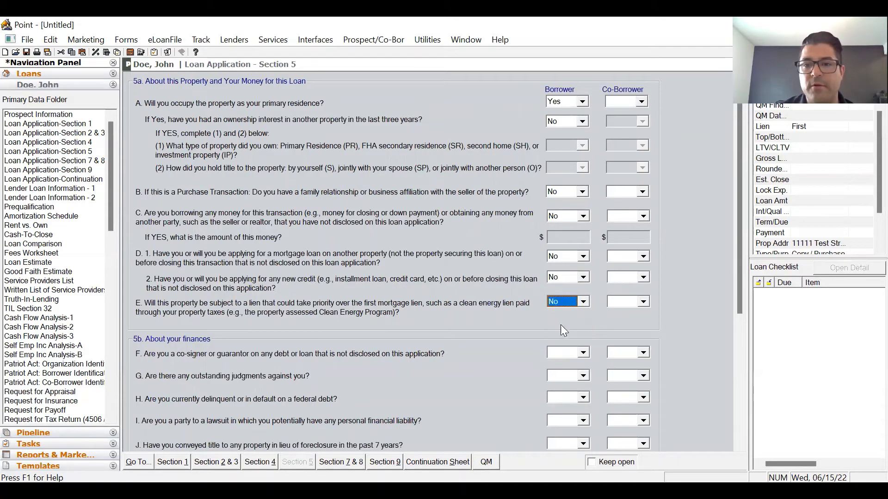
click(560, 323)
click(568, 354)
click(569, 363)
- Answer No to declarations G through K on judgments, federal debt, lawsuits, deed-in-lieu and short sales
scroll(546, 315, down, 4)
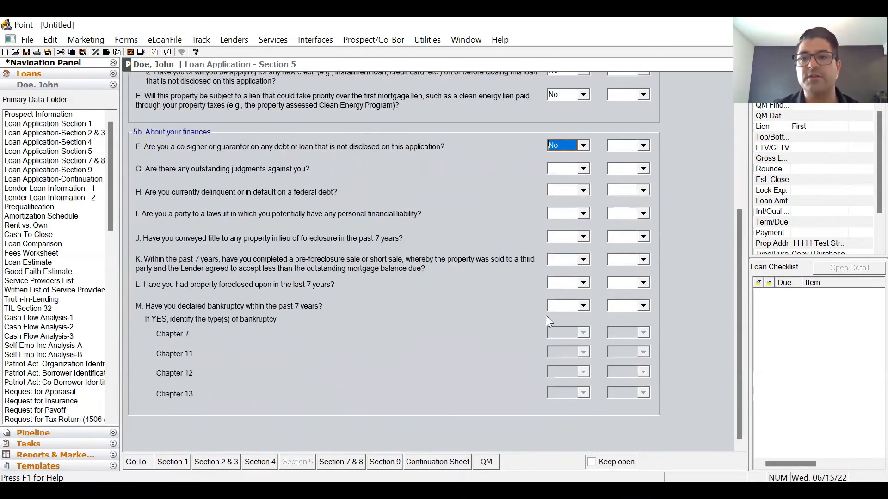
click(583, 167)
click(565, 189)
click(558, 191)
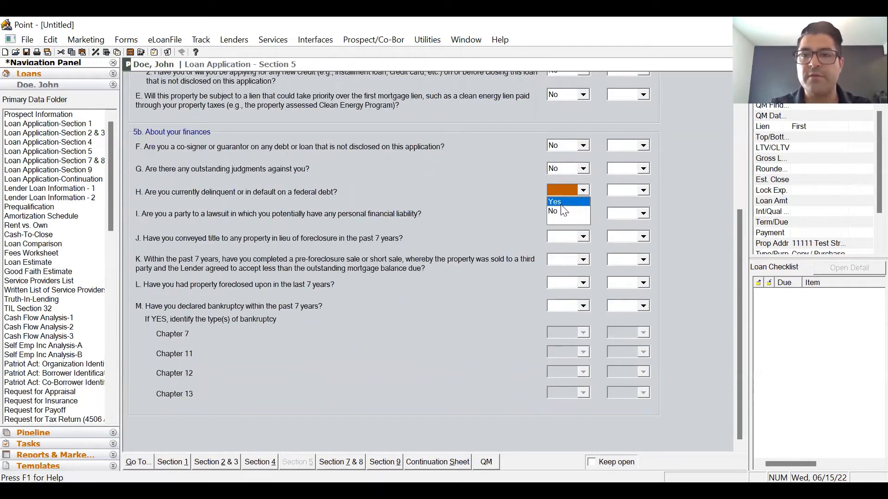
click(559, 211)
click(559, 210)
click(564, 239)
click(564, 239)
click(571, 215)
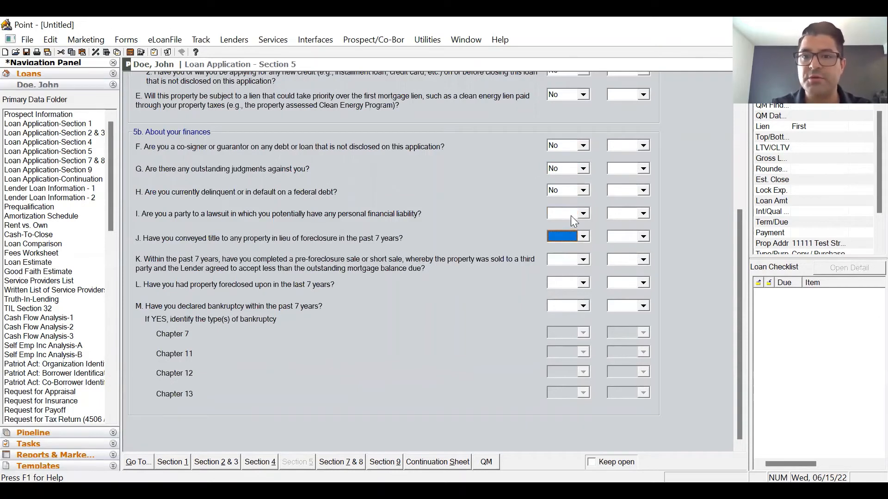
click(570, 215)
click(562, 234)
click(571, 238)
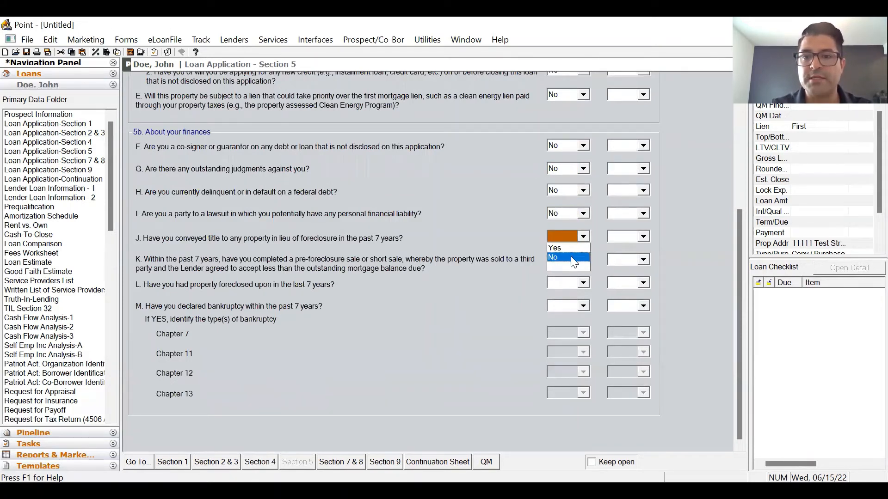
click(573, 258)
click(573, 261)
click(563, 310)
click(562, 305)
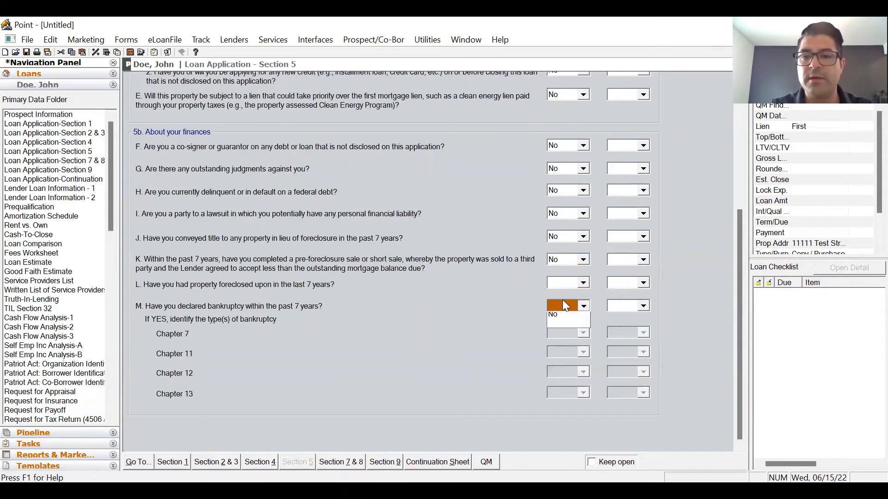
click(568, 282)
click(569, 282)
click(563, 304)
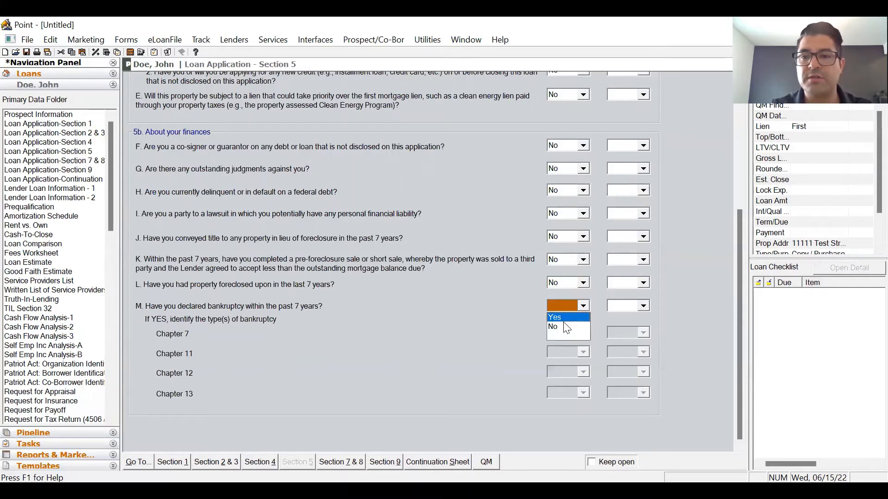
click(356, 462)
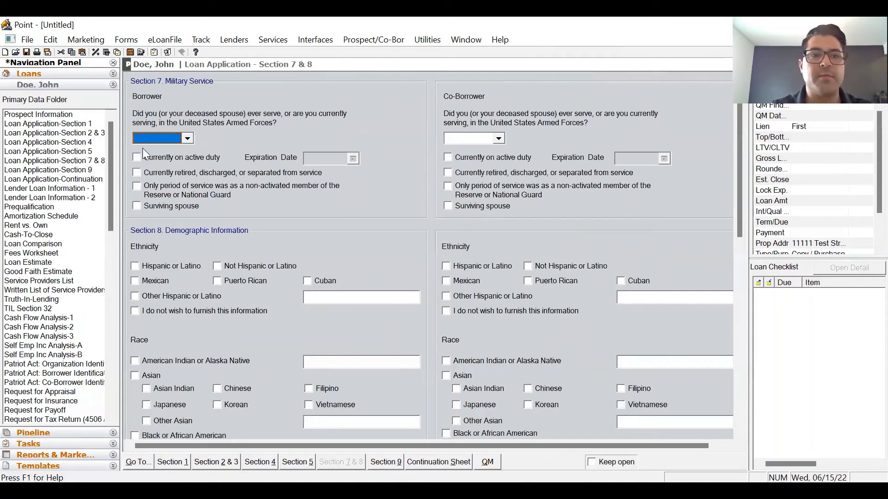
- Answer No to borrower military service and mark the borrower as Male and Mexican
click(149, 138)
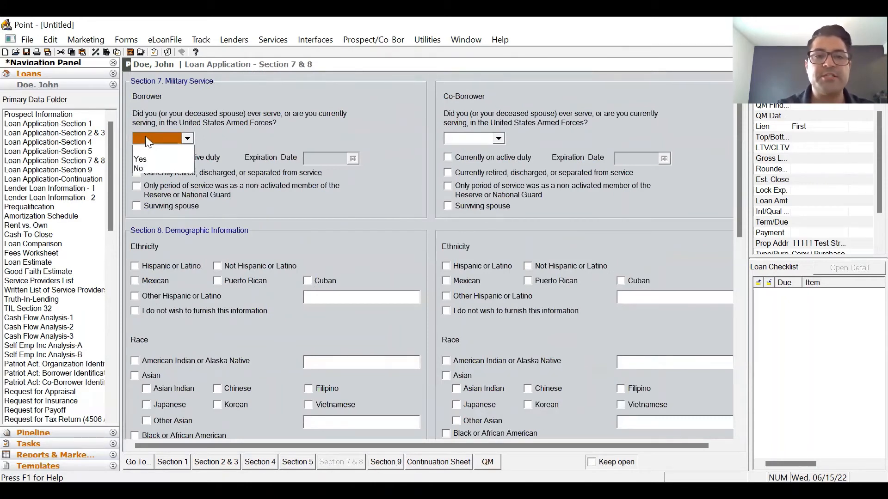
click(153, 168)
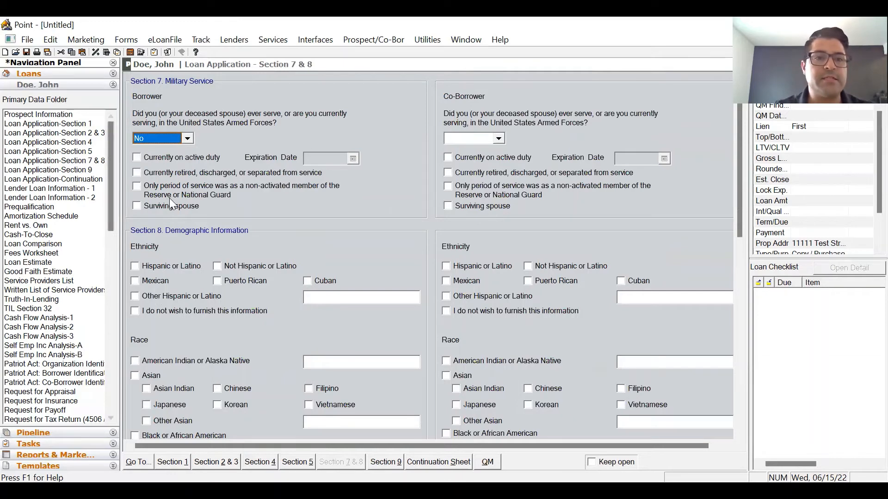
scroll(169, 198, down, 5)
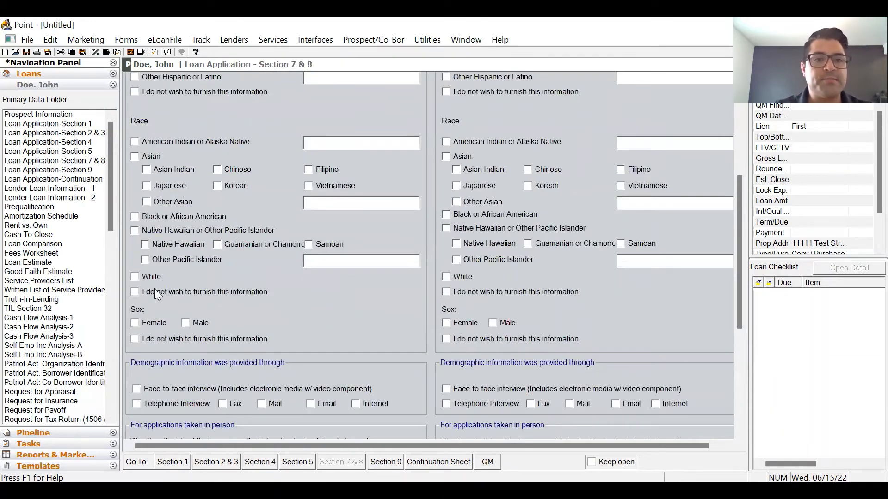
click(209, 322)
scroll(358, 349, up, 2)
click(141, 171)
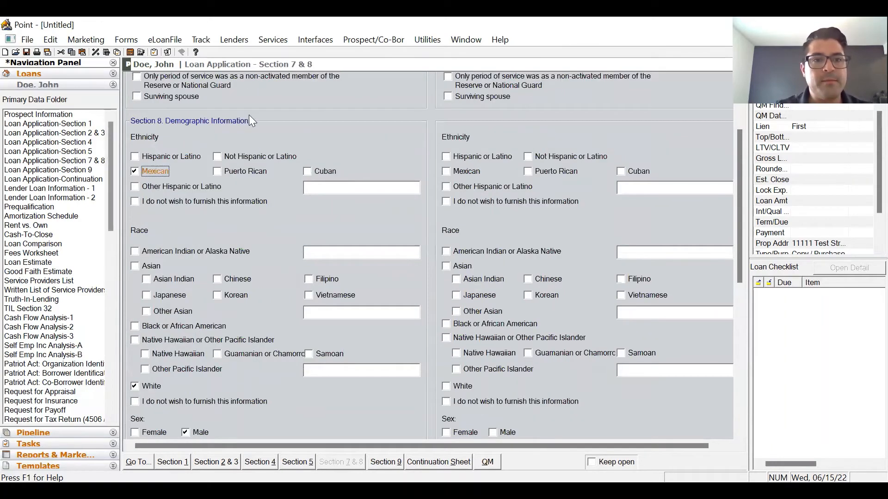
- Record demographics as taken by telephone interview, leaving the visual observation answers blank
scroll(430, 234, down, 2)
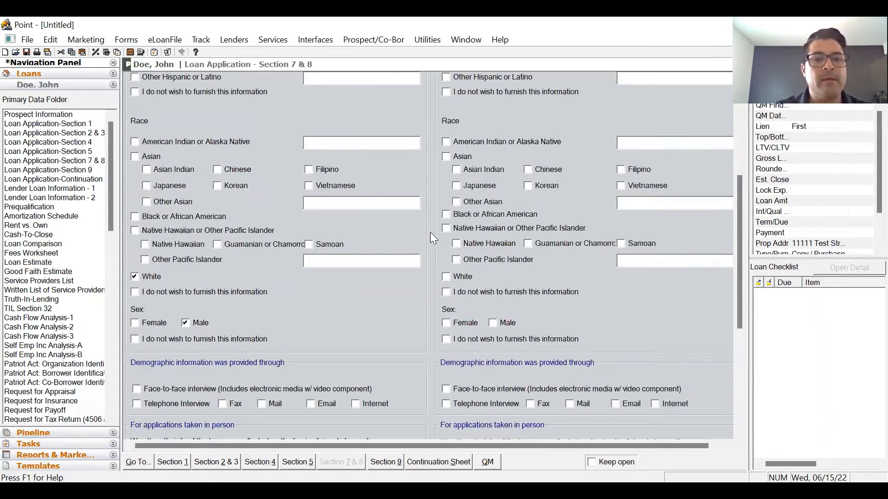
scroll(434, 233, down, 4)
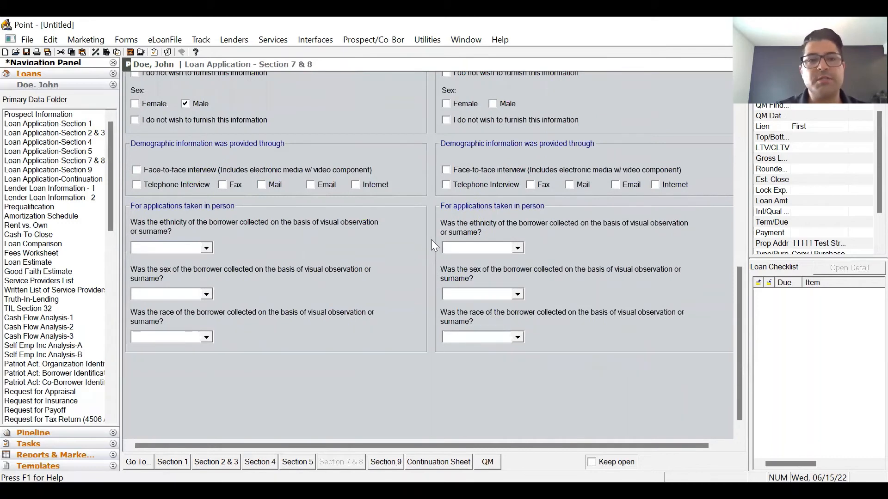
click(136, 185)
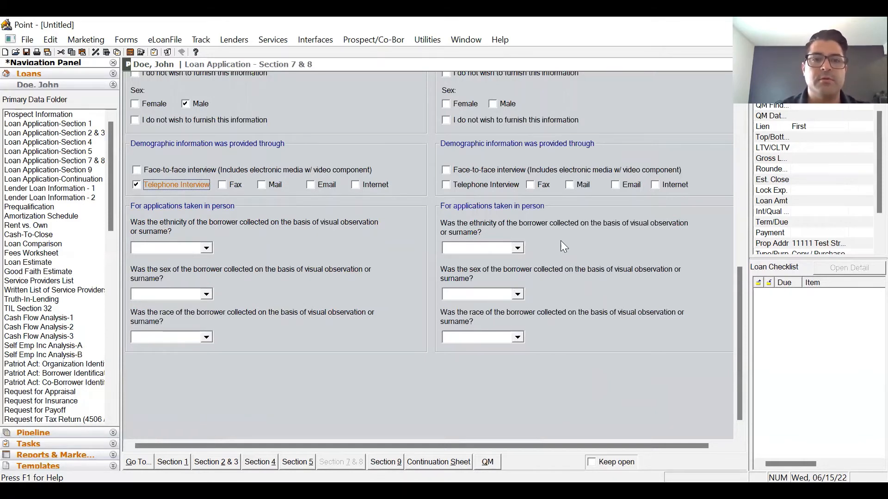
click(207, 249)
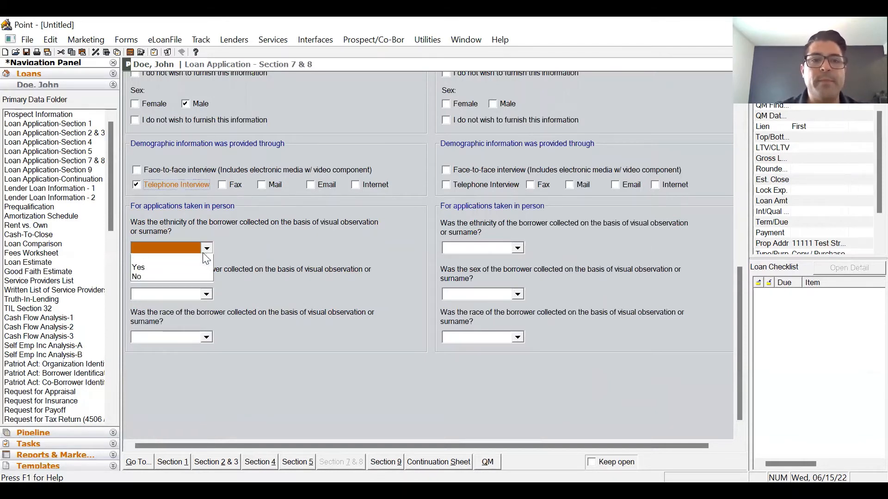
click(227, 241)
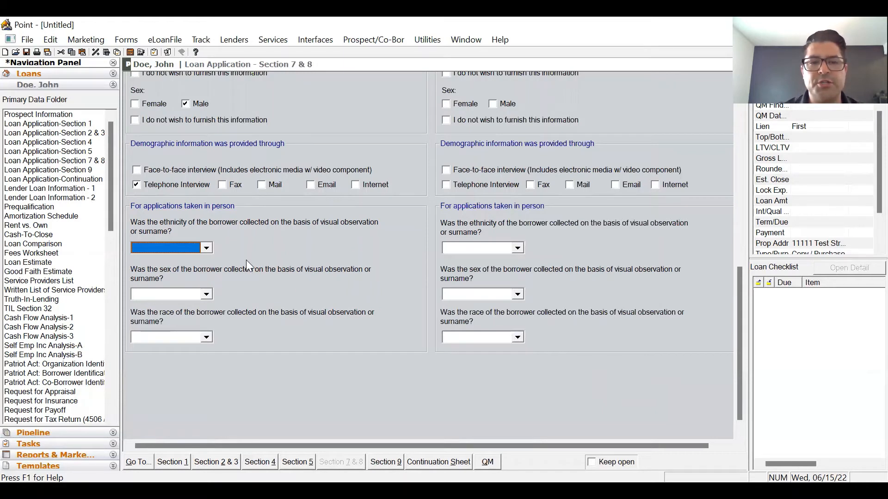
click(207, 292)
click(207, 292)
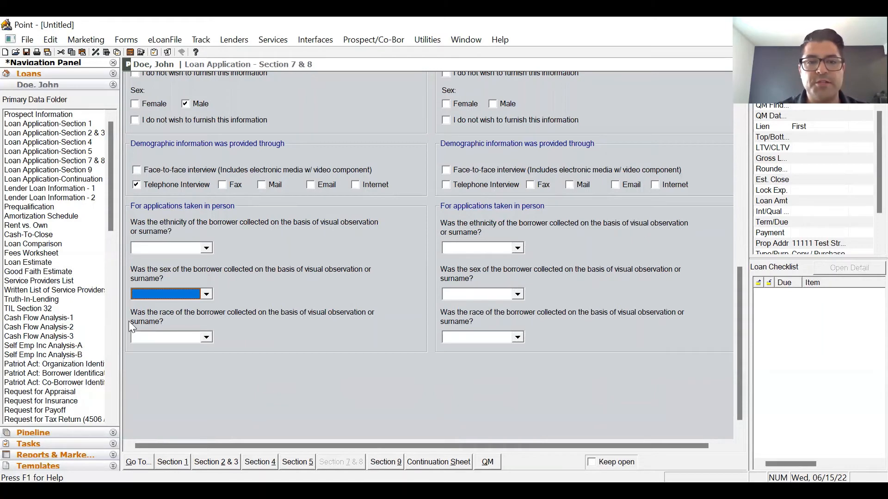
click(208, 334)
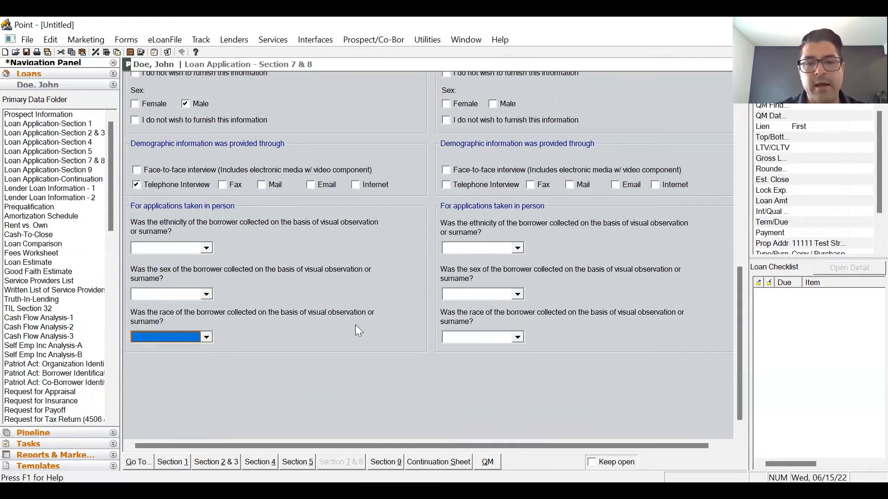
click(398, 462)
click(282, 95)
- Select the company's loan originator and enter the originator's phone number and company e-mail address
click(280, 106)
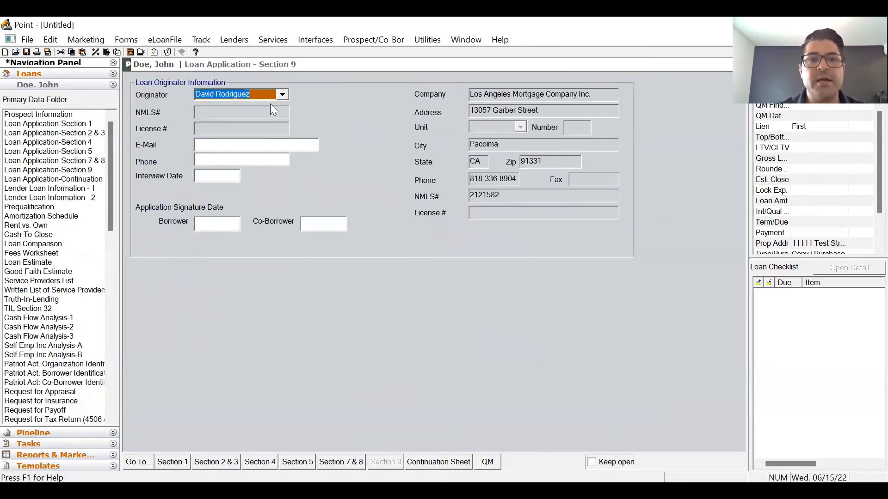
key(Tab)
key(Tab)
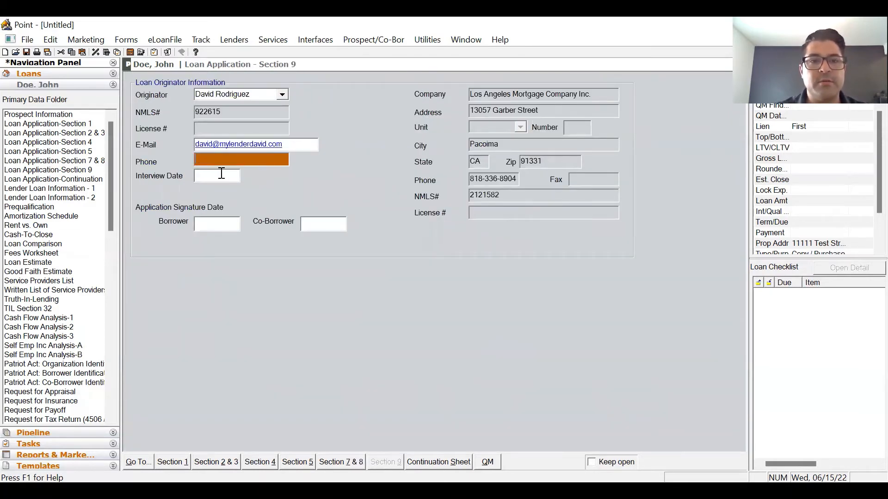
click(301, 144)
key(Tab)
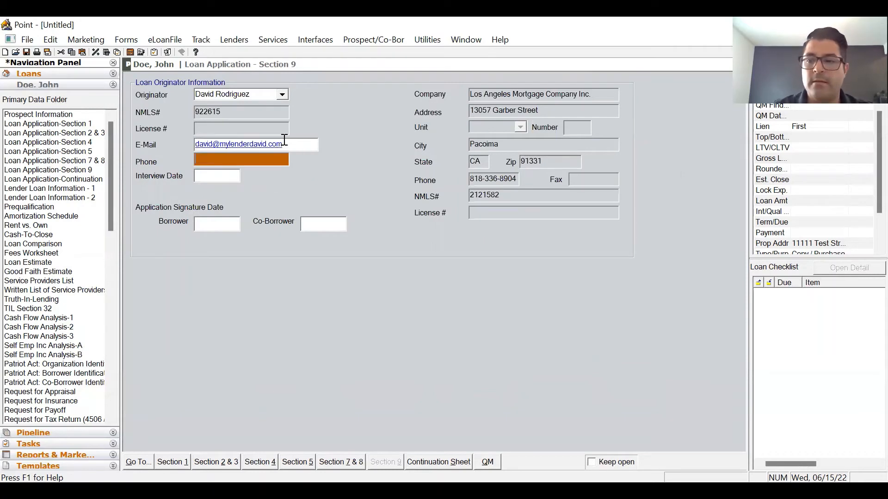
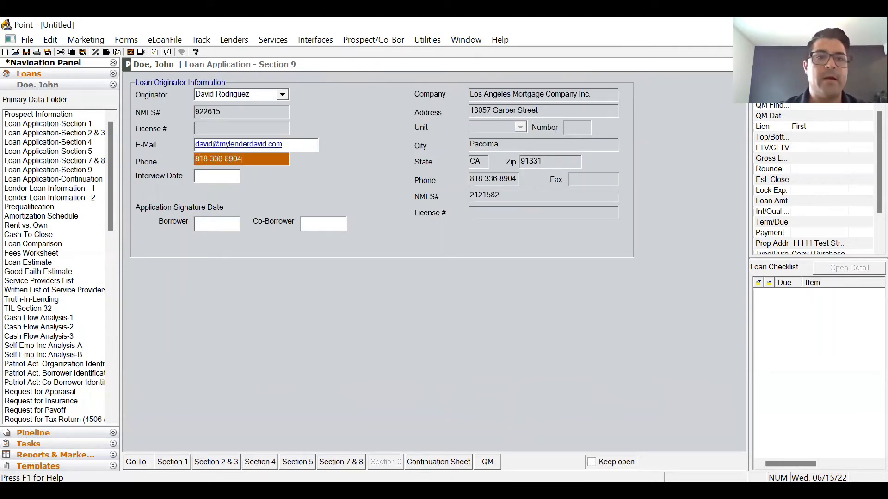
key(shift+Tab)
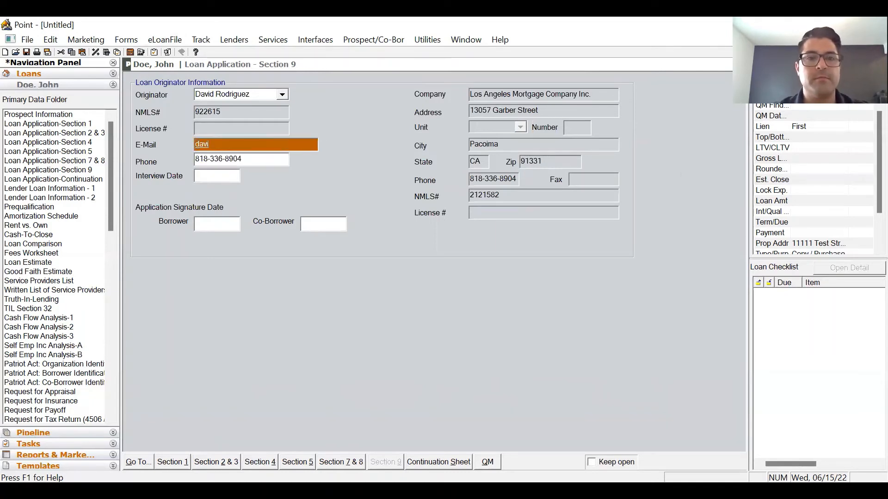
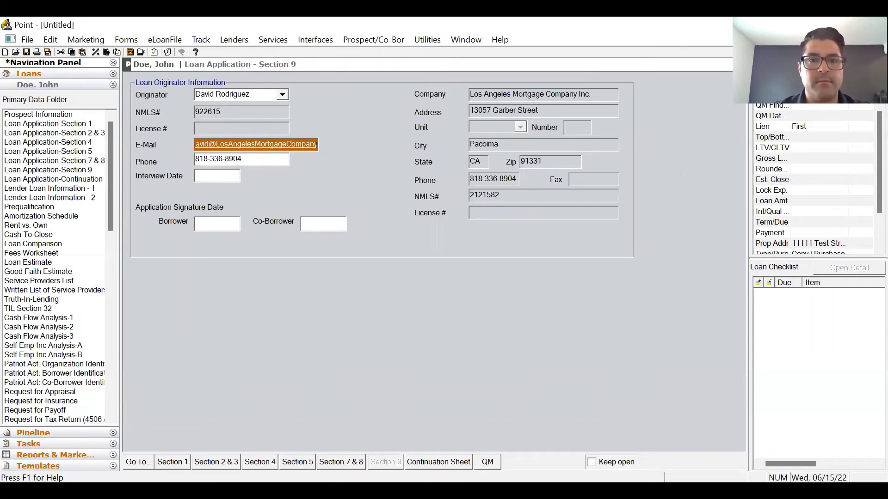
key(Tab)
click(42, 114)
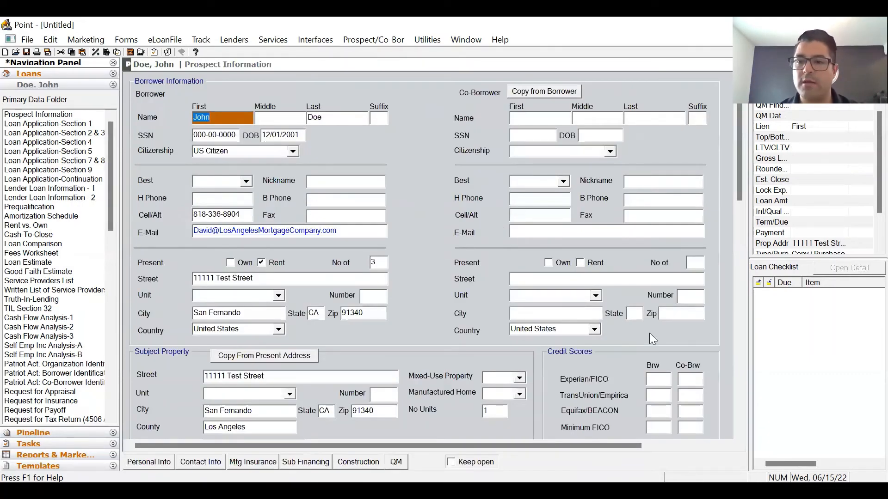
- Mark the loan summary purpose as a No Cash-Out Refinance
scroll(475, 191, down, 3)
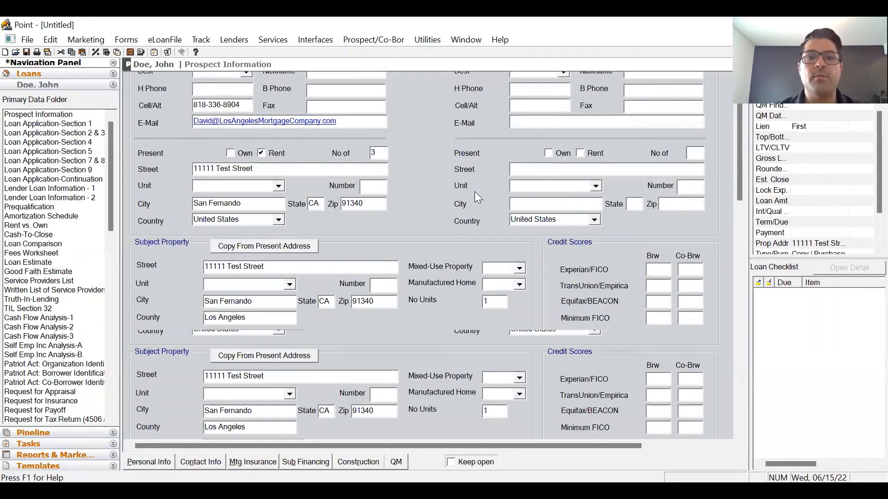
scroll(668, 257, down, 6)
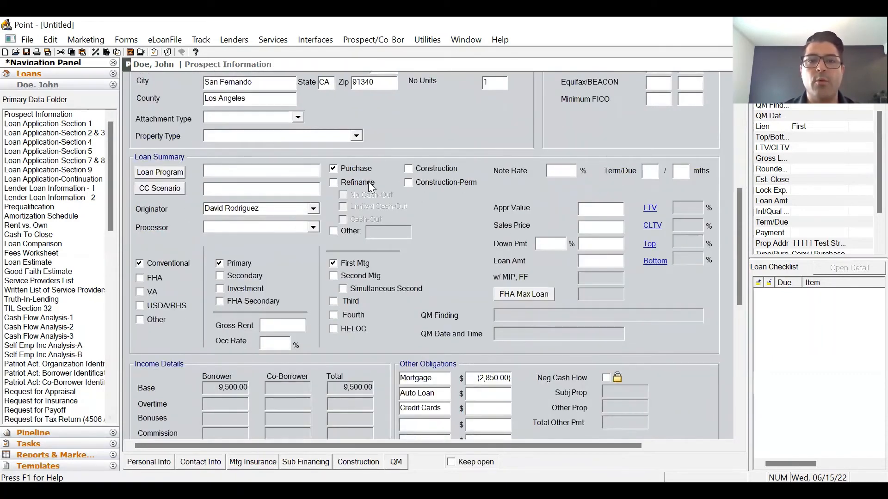
click(235, 170)
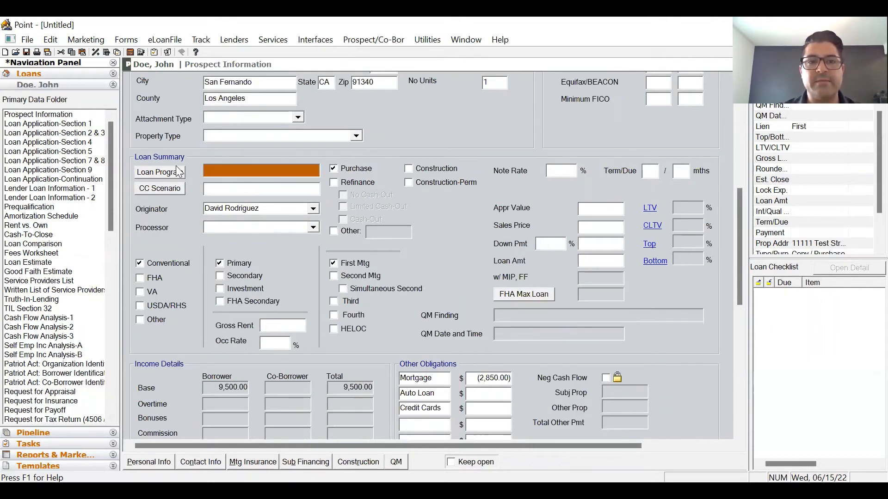
key(Tab)
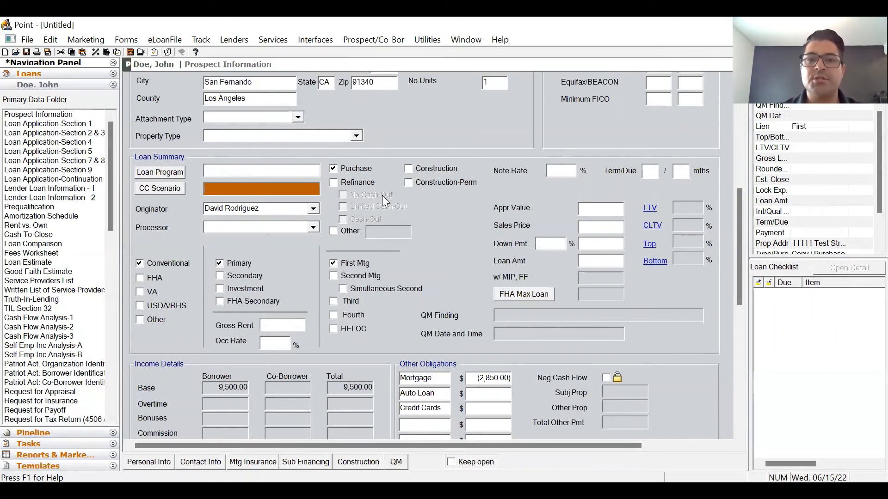
click(358, 183)
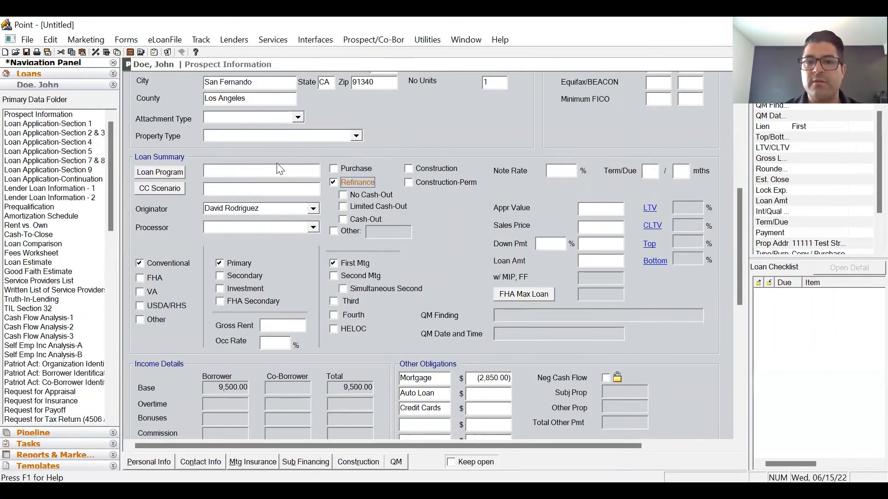
click(378, 196)
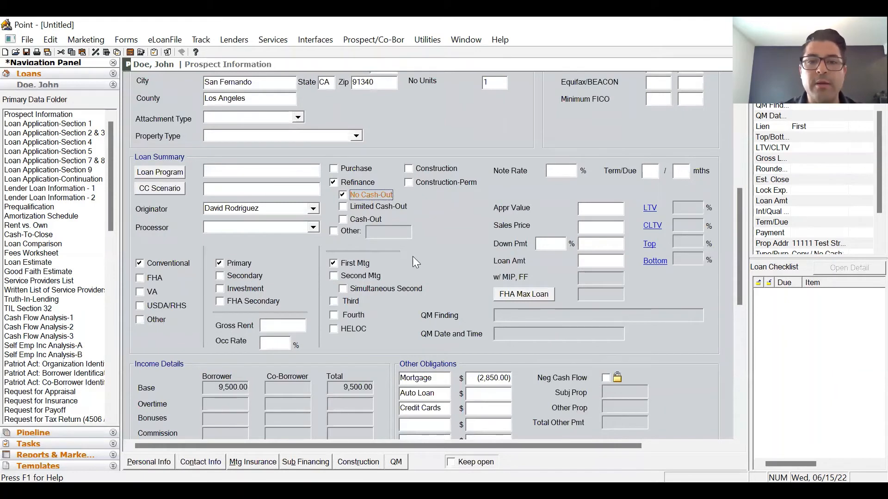
- Enter a 5.5% note rate, 360/360 month term and 775,000 appraised value
click(553, 173)
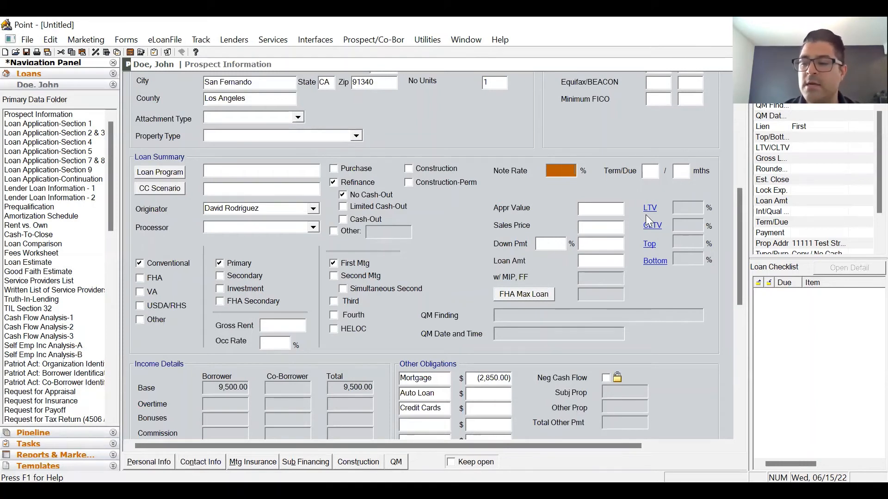
text(5.5)
key(Tab)
text(3)
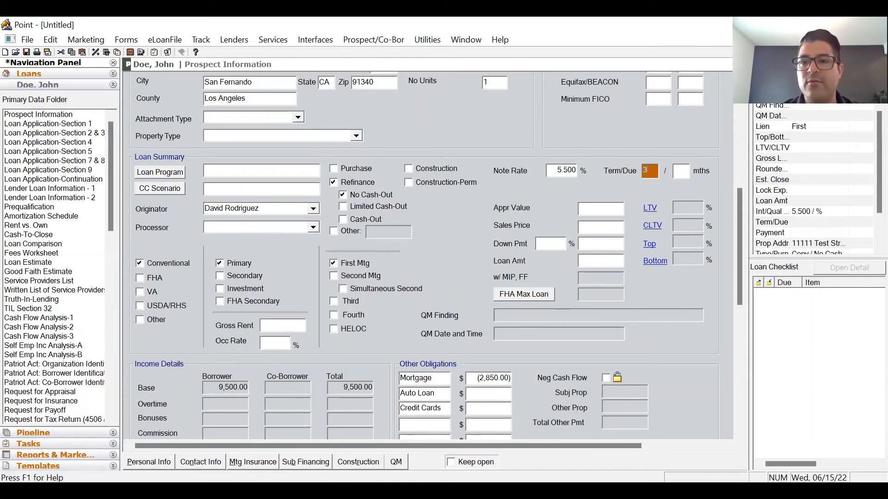
key(Tab)
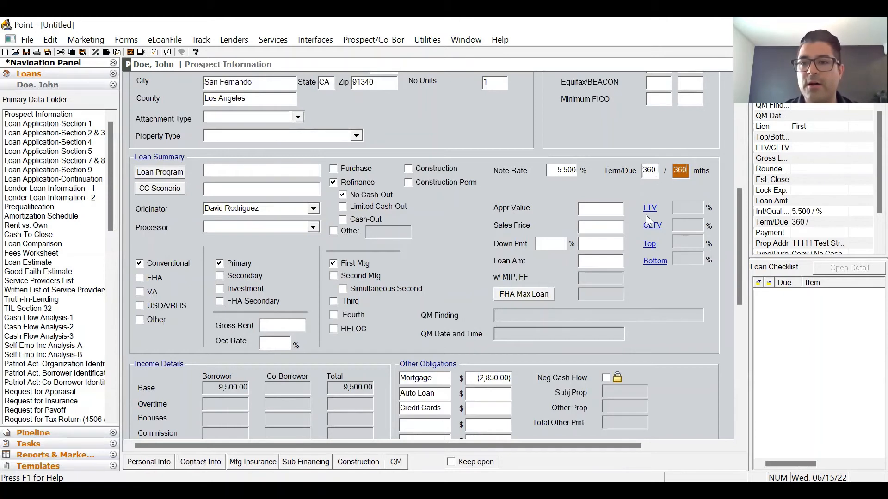
key(Tab)
text(775,0)
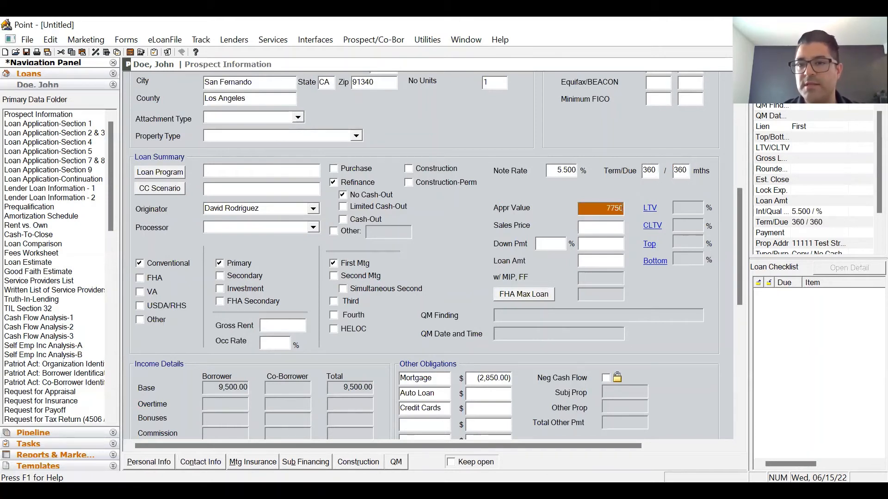
text(00)
key(Tab)
key(Tab)
key(Tab)
key(Tab)
click(60, 125)
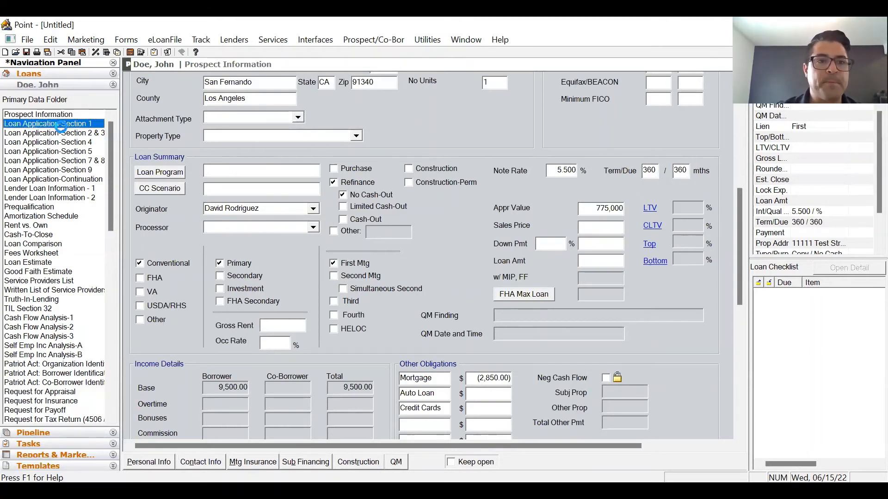
- Enter a 350,000 loan amount on the Prospect Information form
click(60, 133)
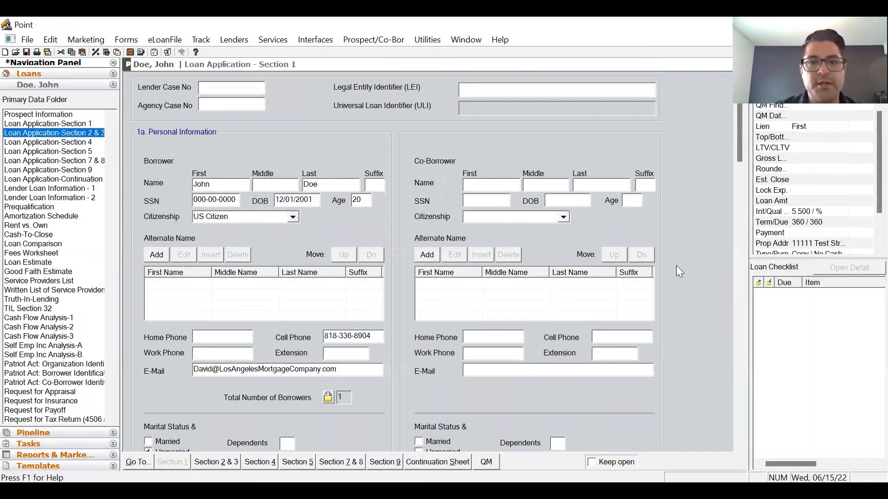
scroll(702, 259, down, 5)
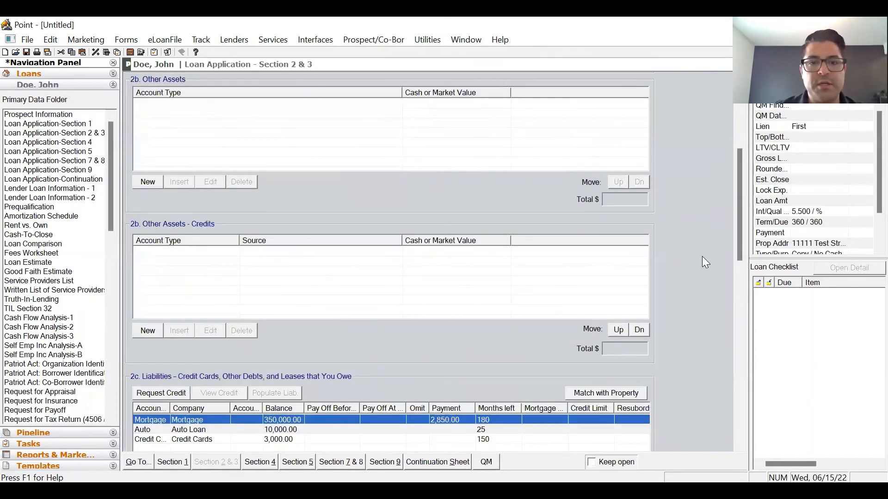
scroll(702, 259, down, 6)
click(65, 114)
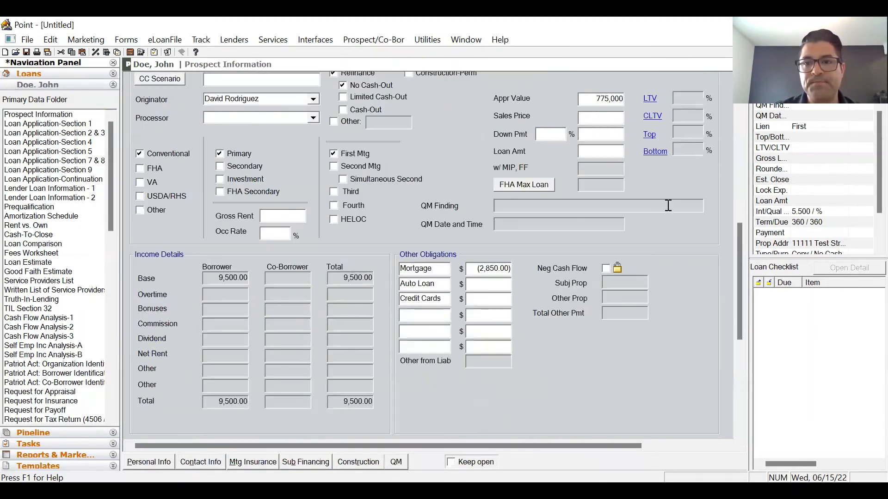
click(607, 141)
click(607, 148)
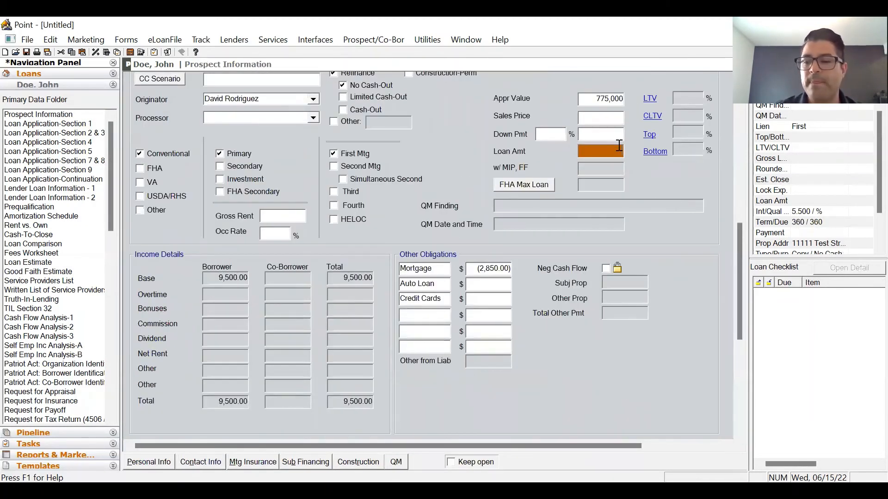
text(350000)
key(Tab)
- Review the County Property Taxes payment entry, appraised value and loan amount without changes
scroll(685, 230, down, 3)
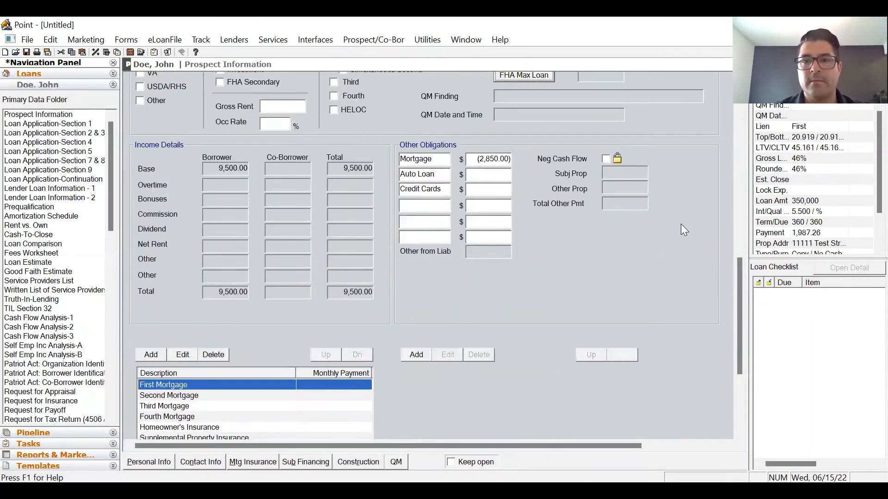
scroll(685, 230, down, 3)
click(516, 272)
click(516, 279)
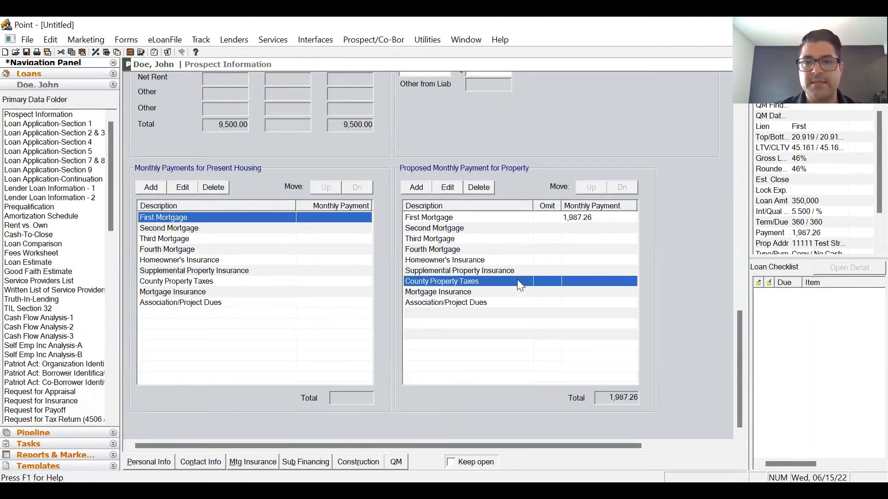
double_click(516, 280)
click(350, 278)
scroll(675, 296, up, 5)
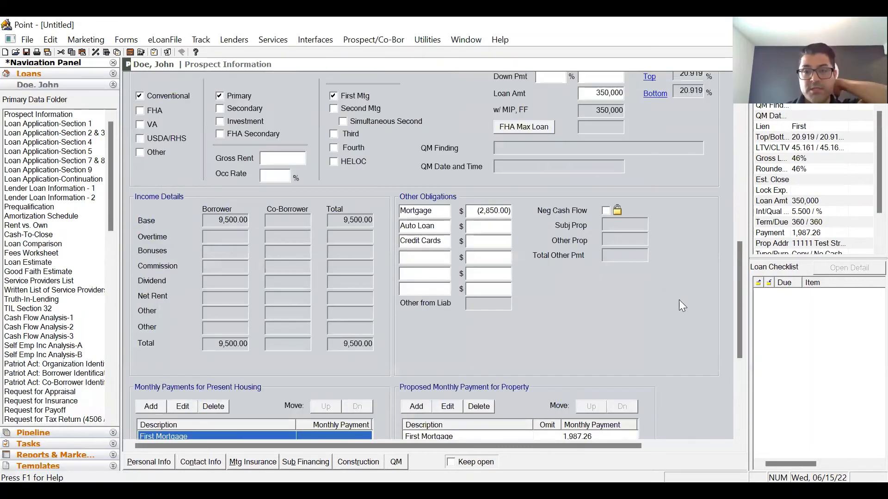
scroll(679, 300, up, 5)
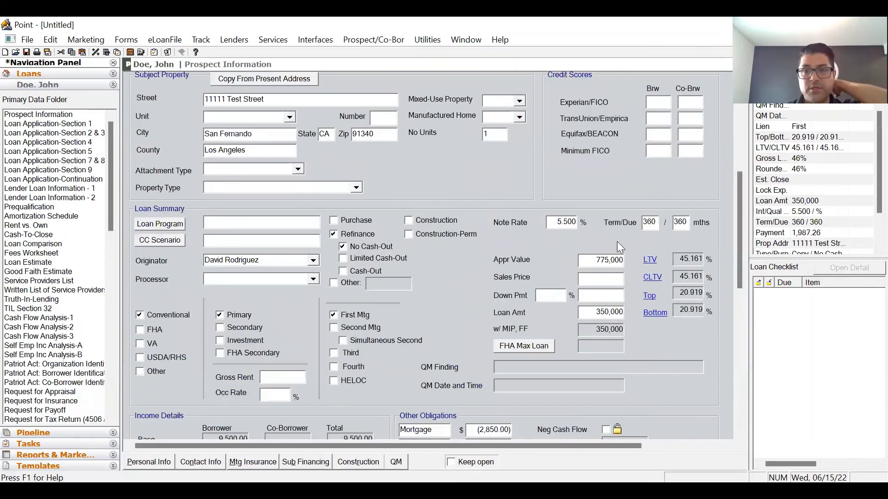
click(591, 256)
click(600, 312)
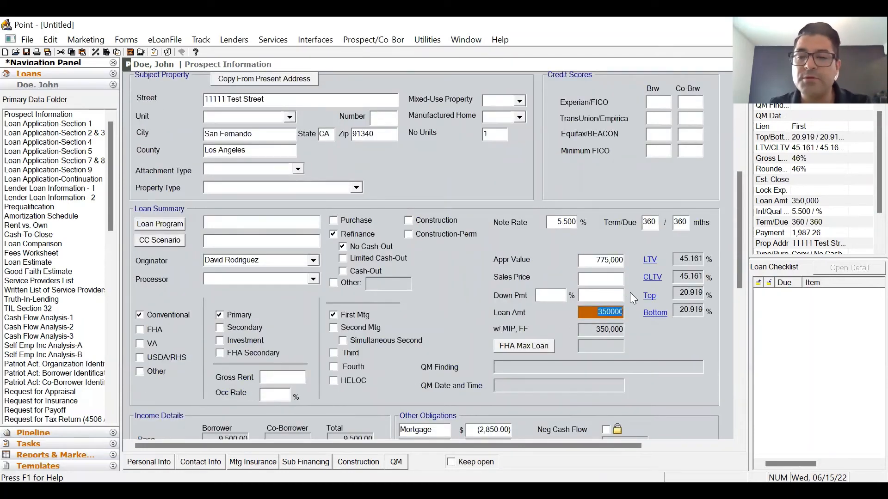
key(shift+Tab)
scroll(601, 305, down, 3)
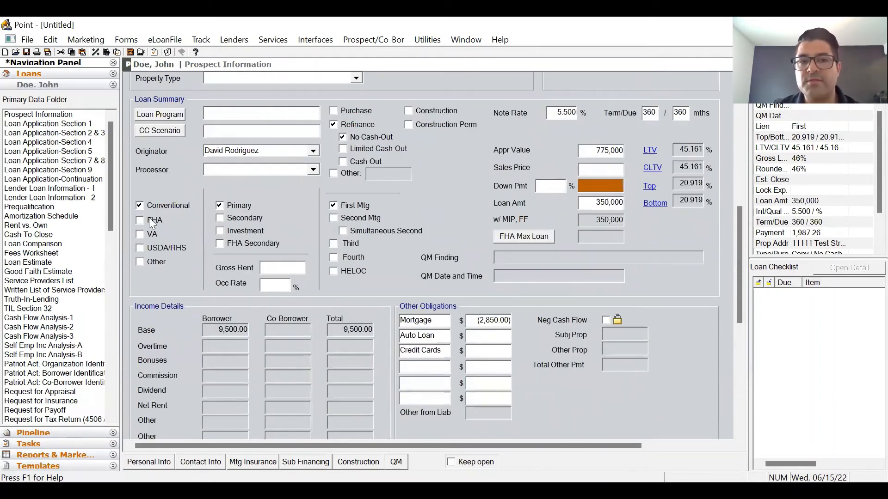
click(219, 205)
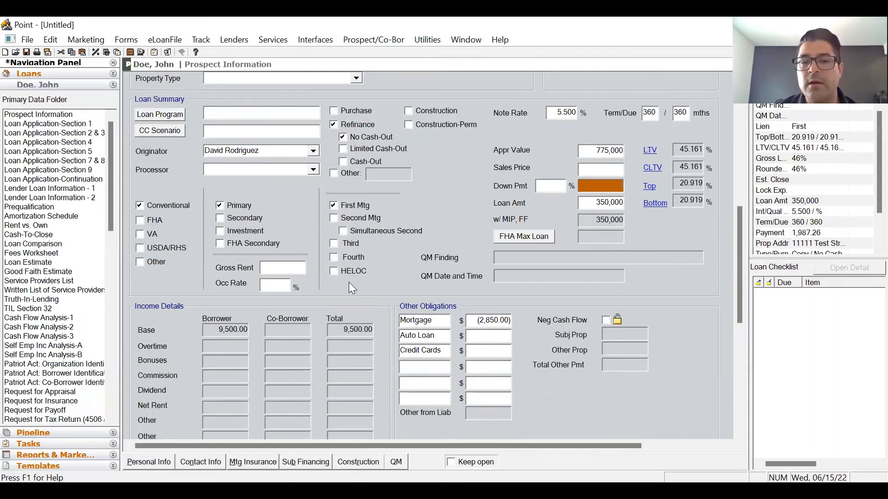
click(279, 284)
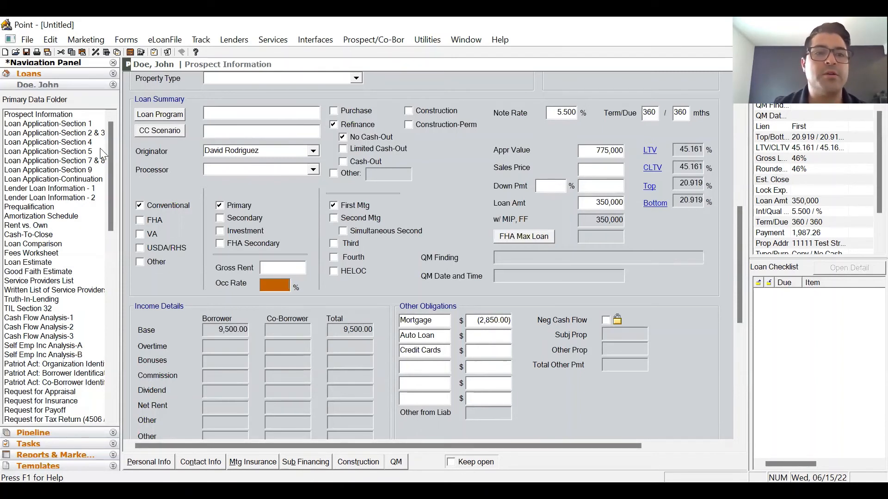
- Enter a 45.00 monthly Homeowner's Insurance proposed payment
click(91, 134)
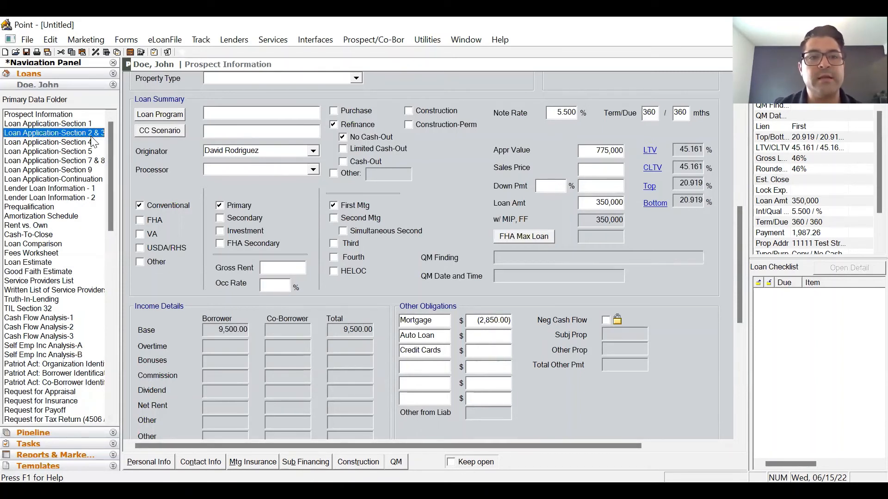
scroll(693, 249, down, 10)
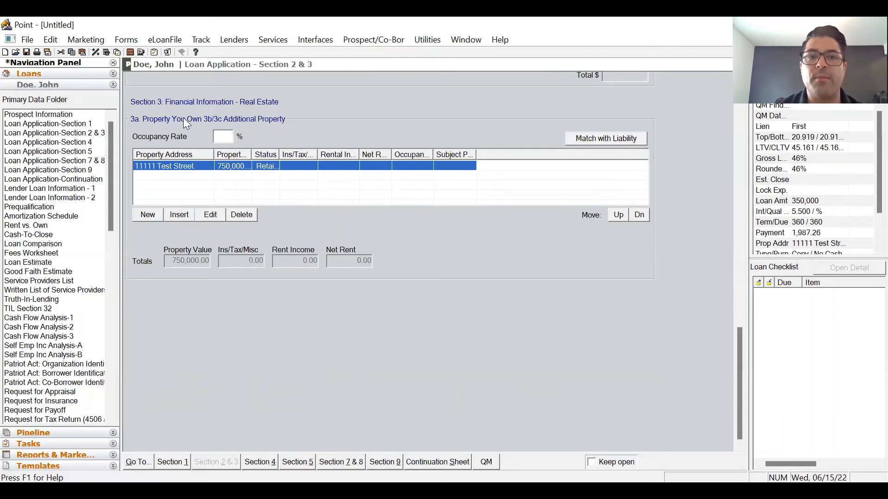
click(70, 115)
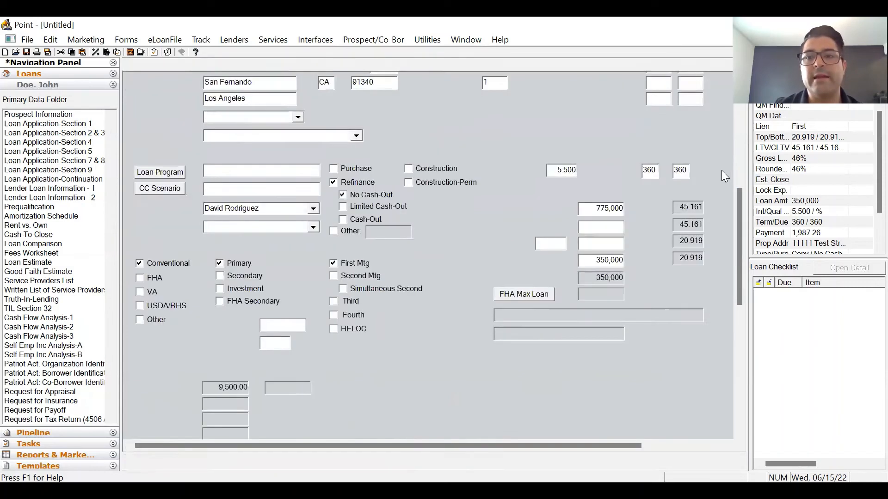
scroll(671, 354, down, 10)
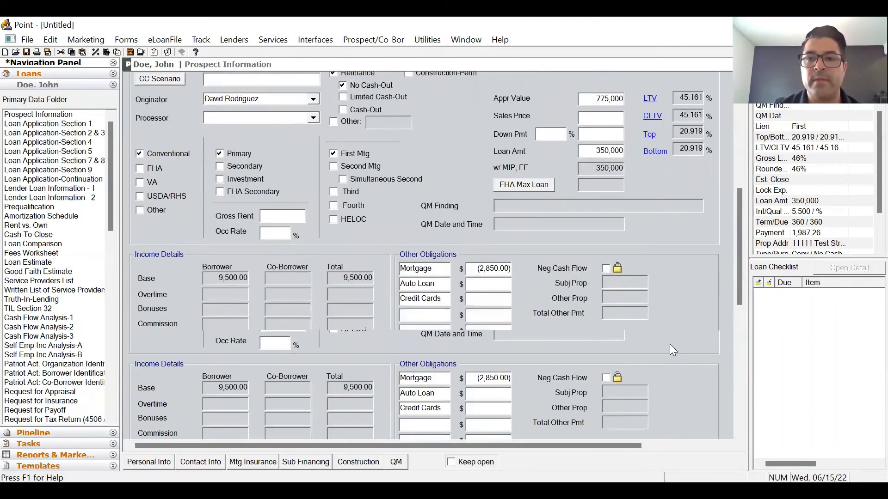
scroll(669, 246, up, 3)
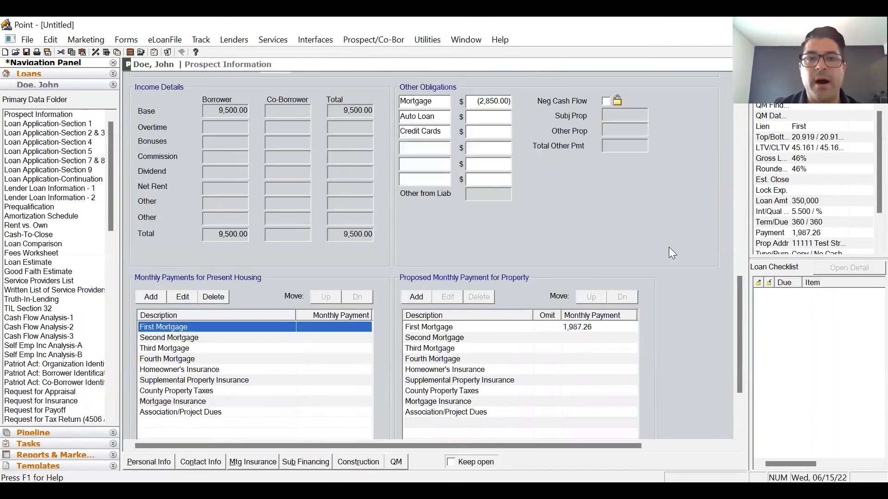
scroll(669, 247, down, 3)
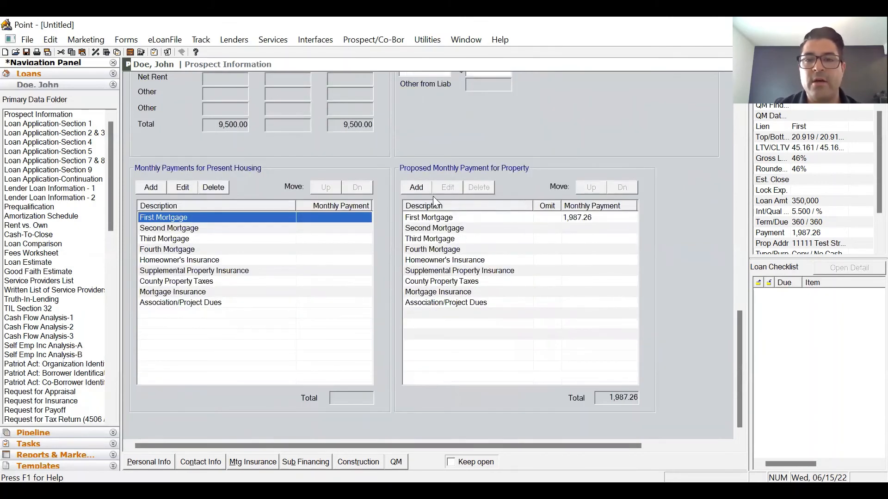
click(482, 217)
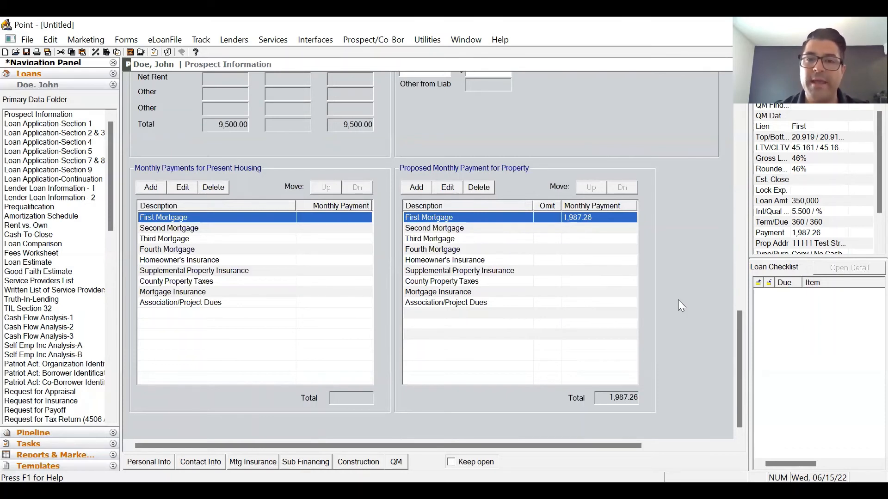
click(554, 260)
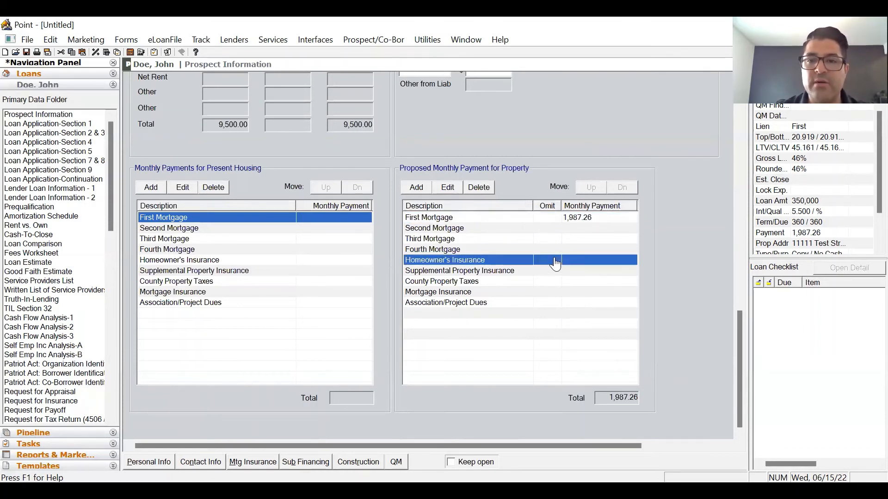
click(581, 245)
text(45)
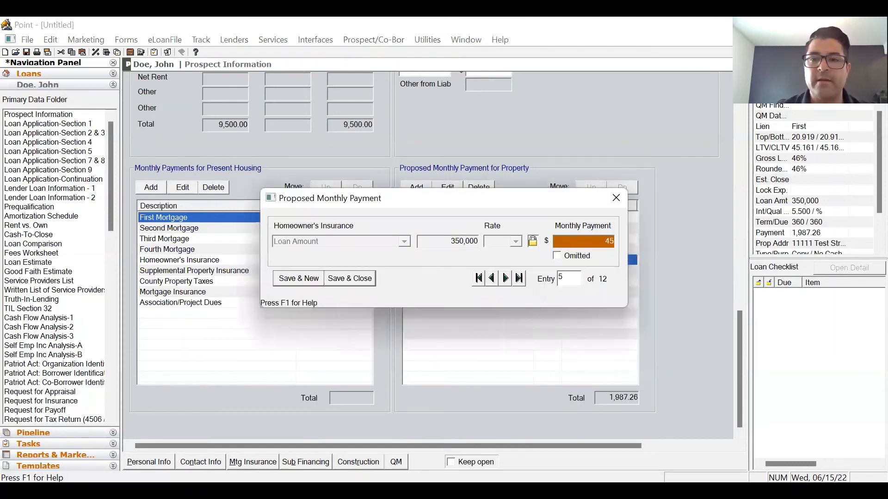
click(361, 276)
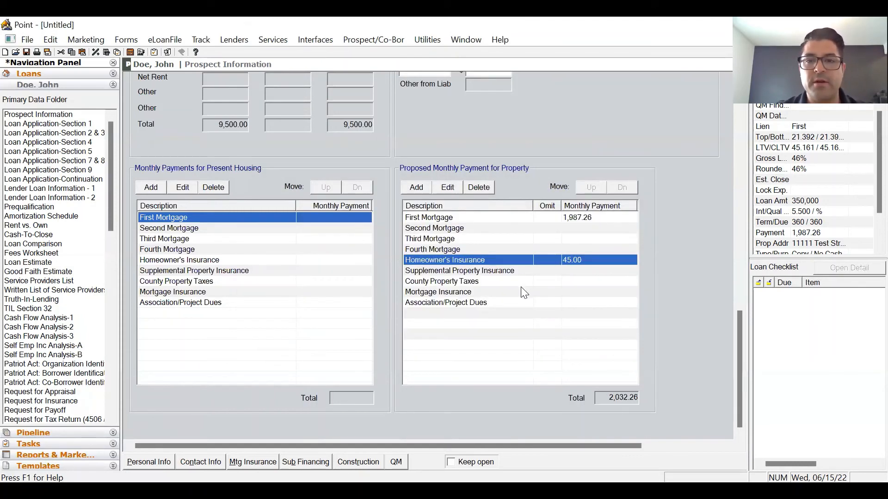
- Set the County Property Taxes proposed monthly payment to 450.00
double_click(520, 287)
click(492, 281)
click(597, 243)
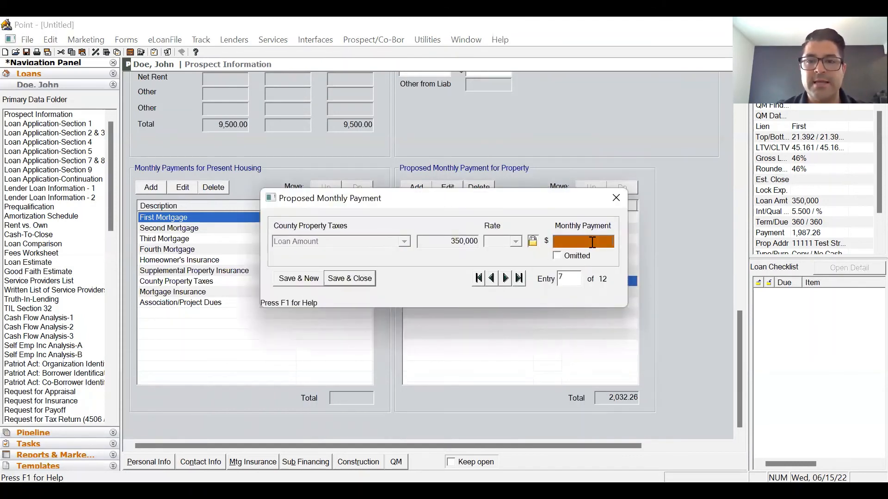
text(450)
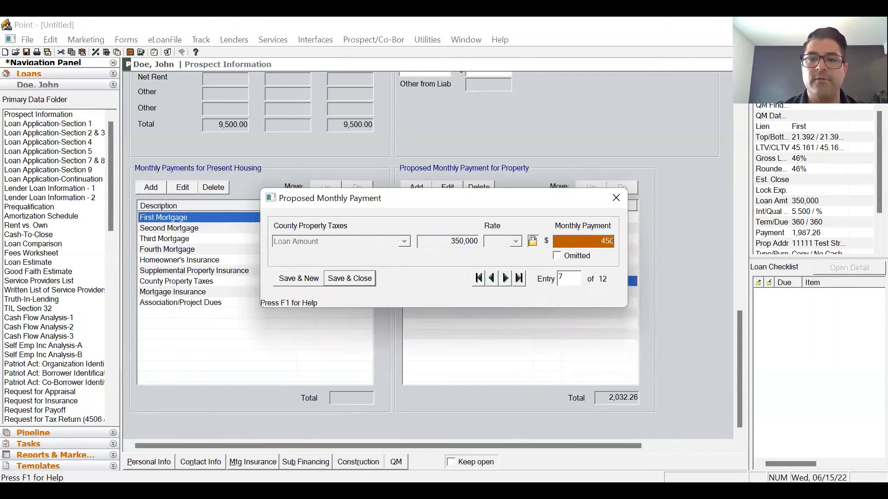
key(Return)
- Check the Mortgage Insurance entry unchanged and review the first and second mortgage lines
click(528, 294)
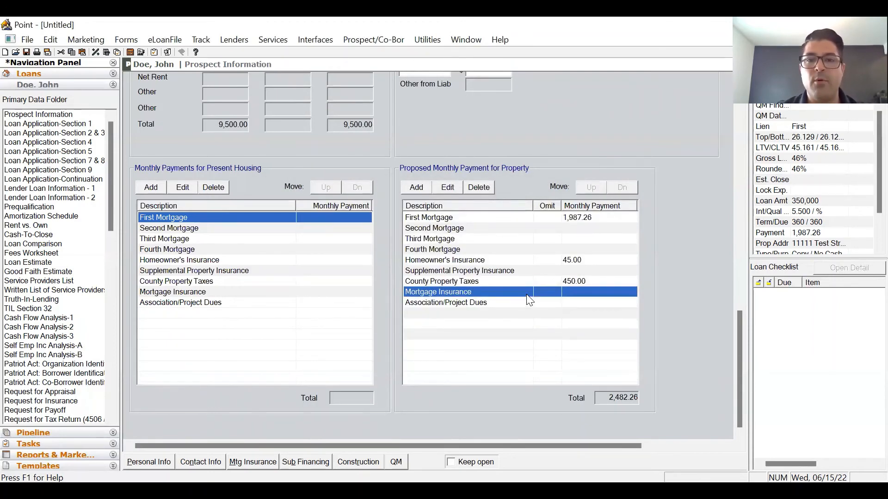
double_click(526, 295)
click(364, 278)
click(592, 228)
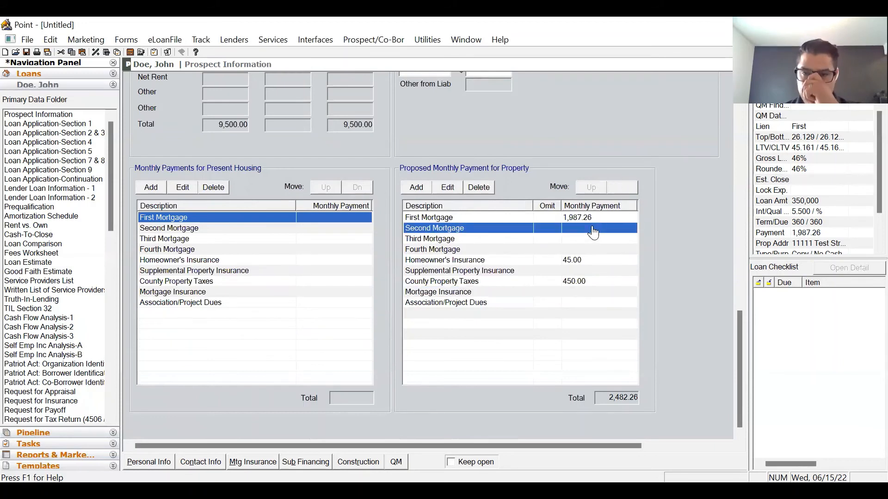
click(588, 218)
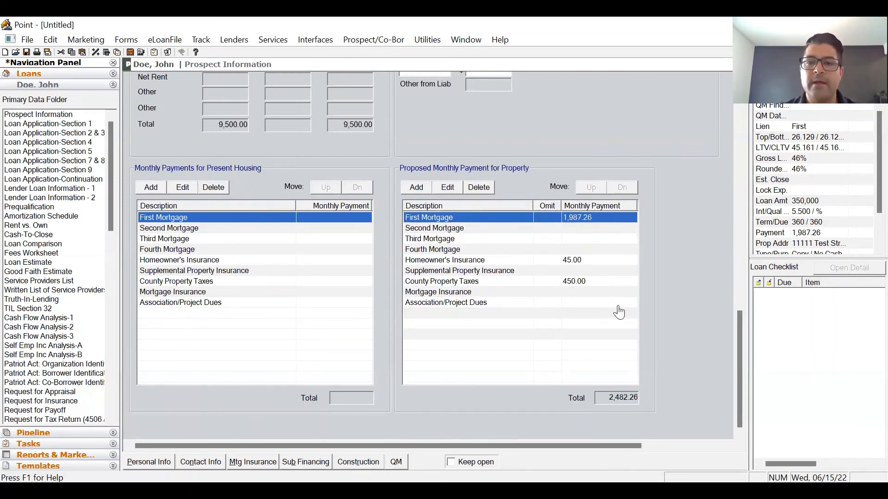
scroll(688, 305, up, 5)
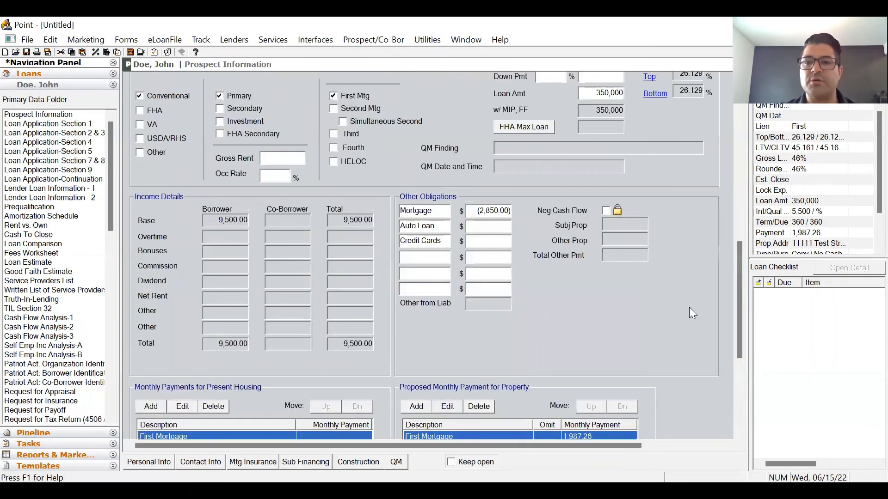
scroll(670, 277, up, 3)
click(586, 203)
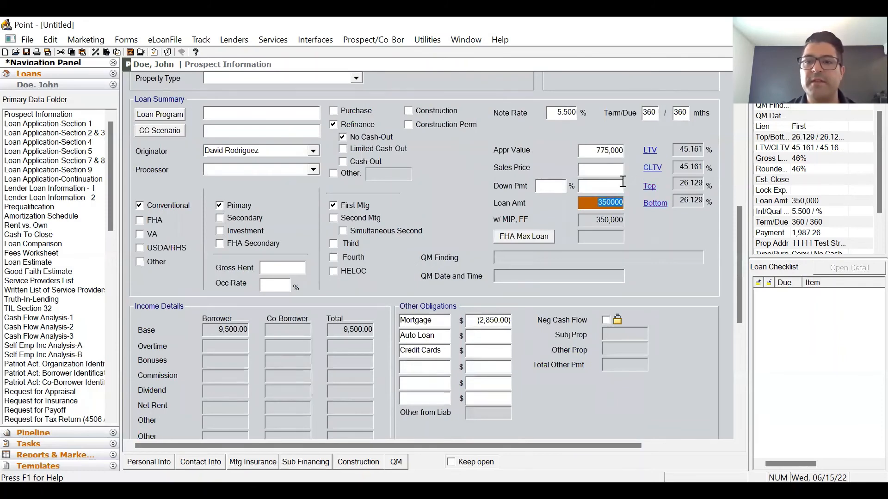
click(622, 182)
click(553, 114)
click(603, 187)
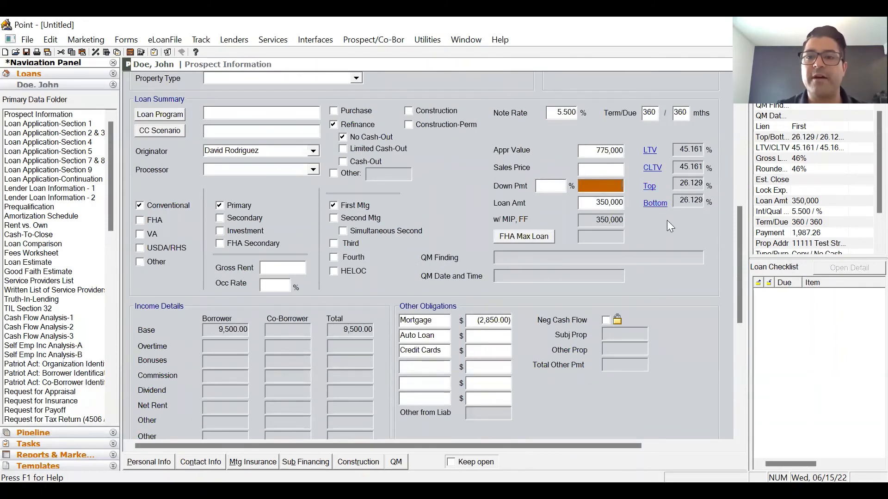
scroll(663, 227, down, 8)
click(583, 292)
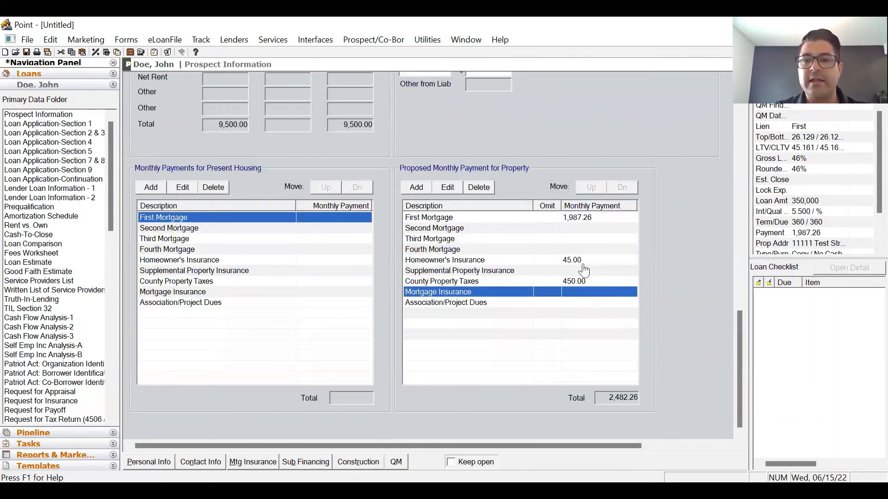
click(582, 219)
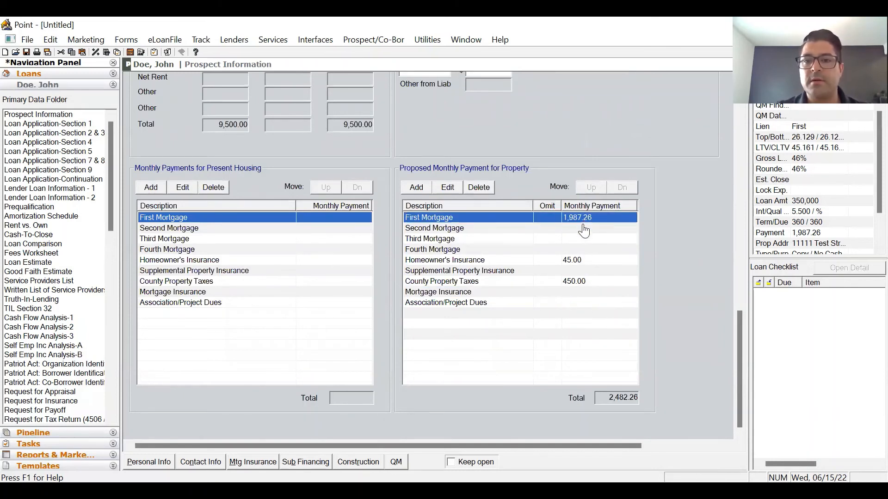
click(606, 399)
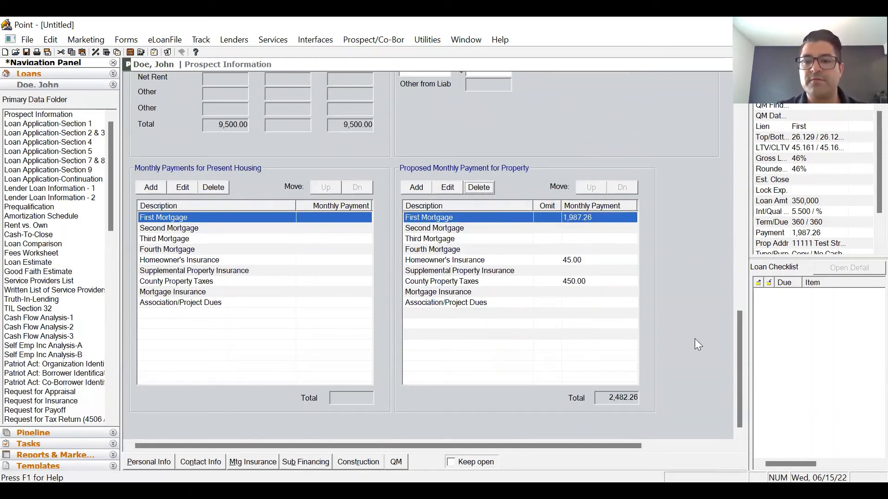
click(76, 134)
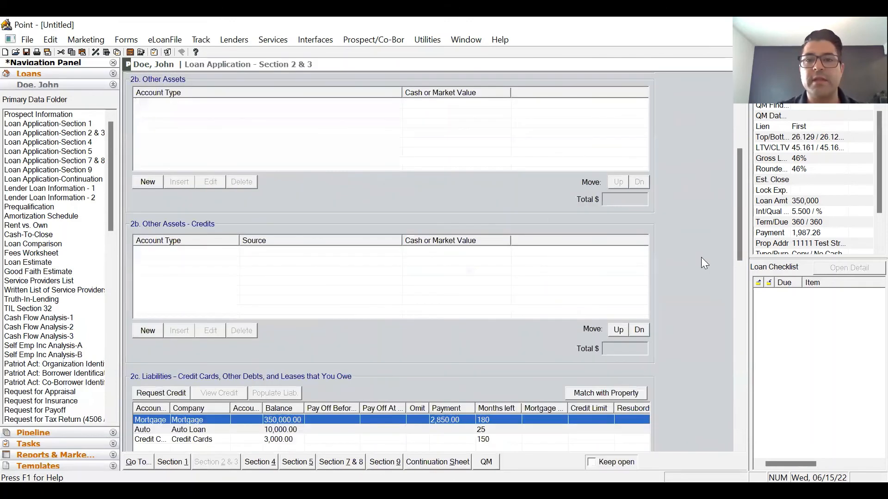
scroll(703, 238, down, 3)
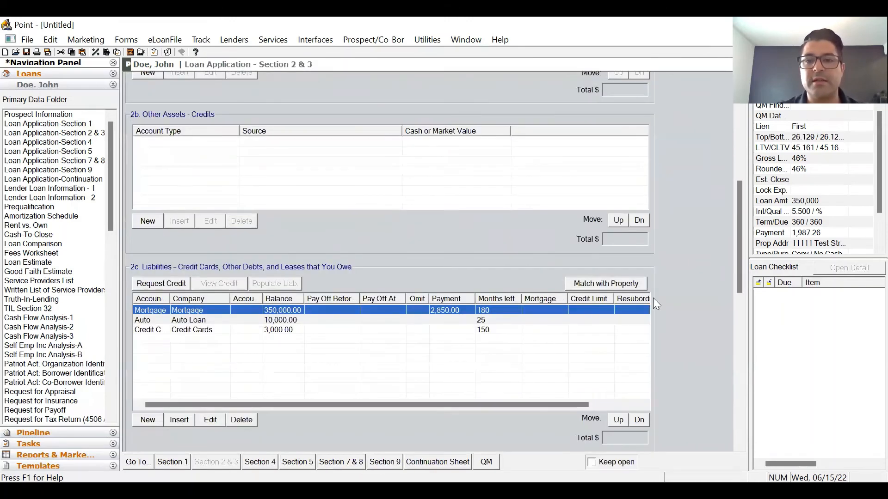
scroll(444, 292, down, 3)
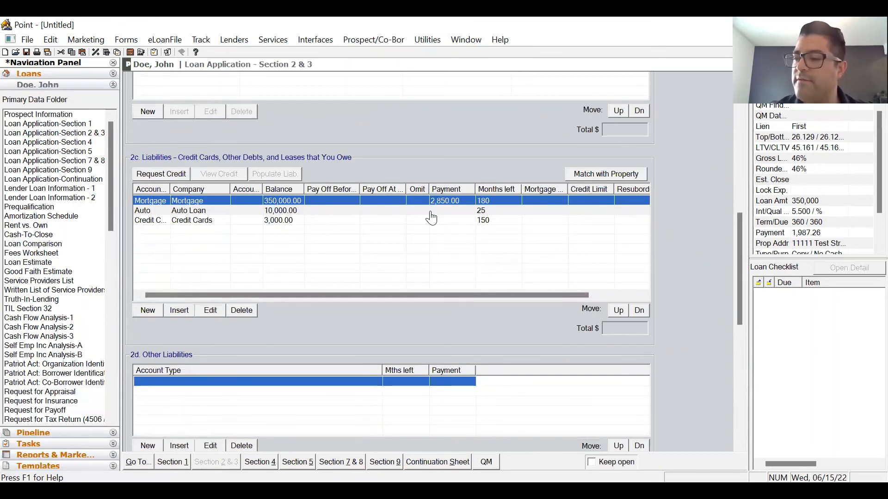
click(37, 114)
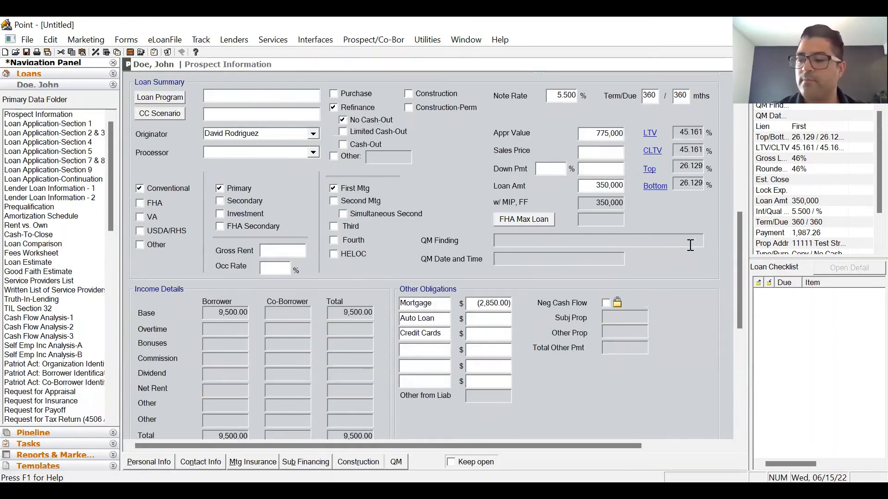
scroll(681, 305, down, 6)
scroll(679, 301, down, 2)
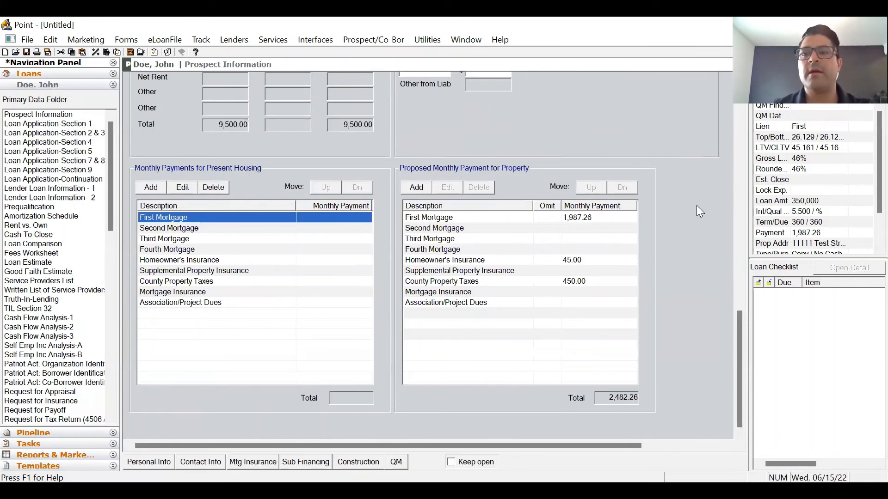
click(807, 138)
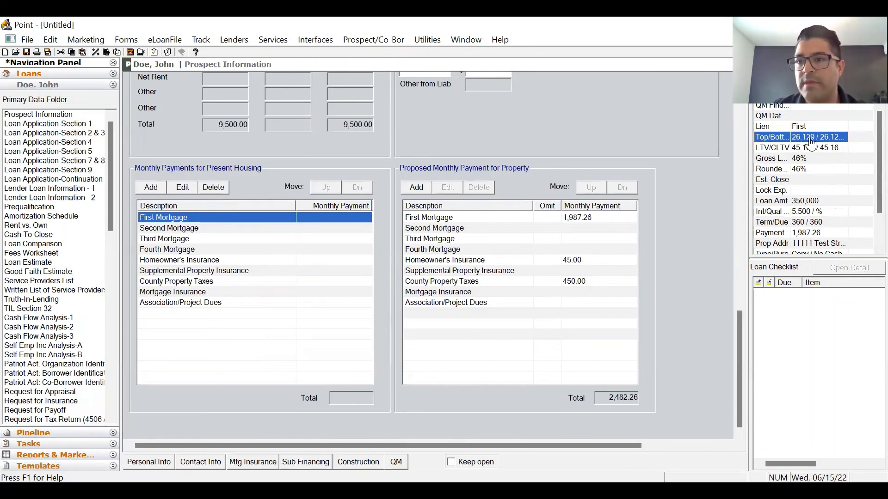
click(827, 148)
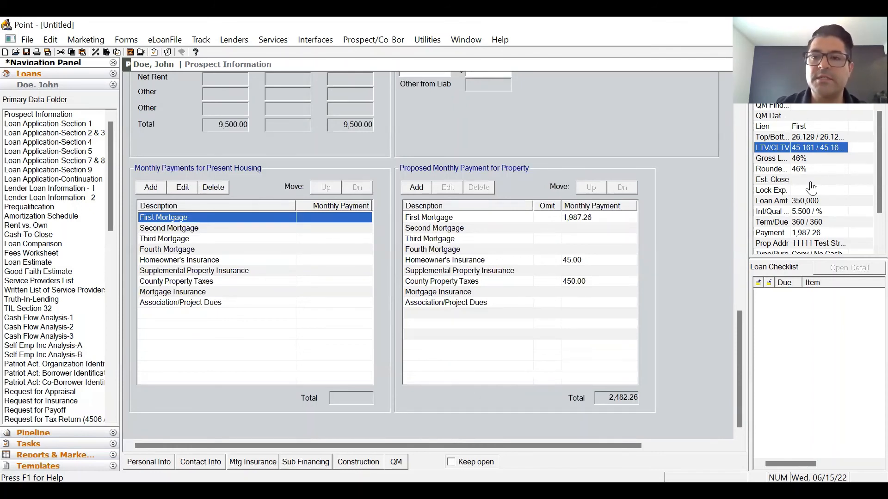
scroll(670, 144, up, 10)
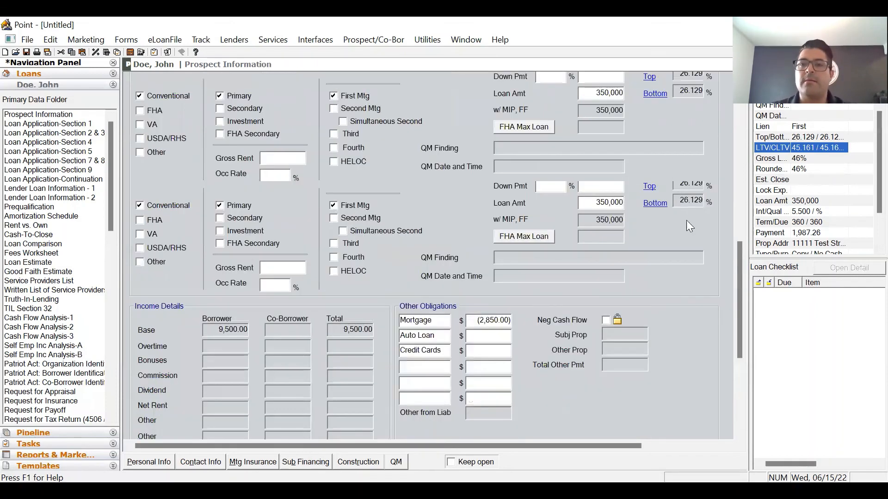
scroll(689, 227, up, 5)
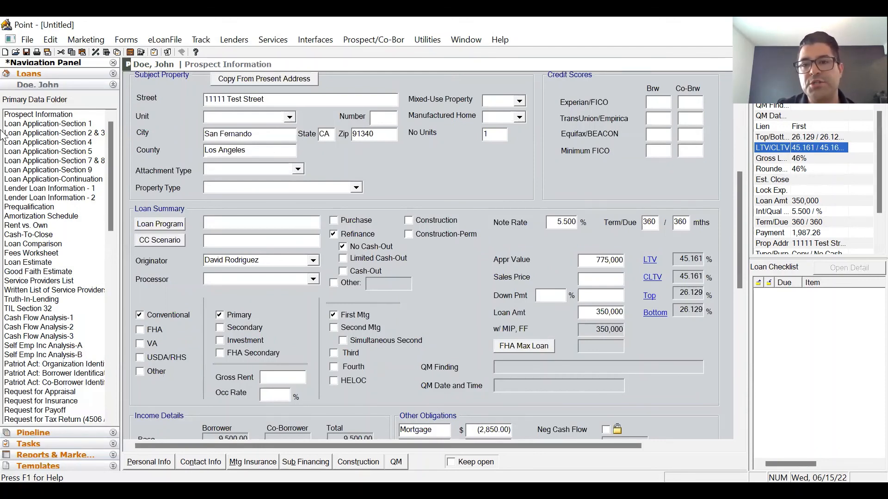
scroll(737, 264, up, 5)
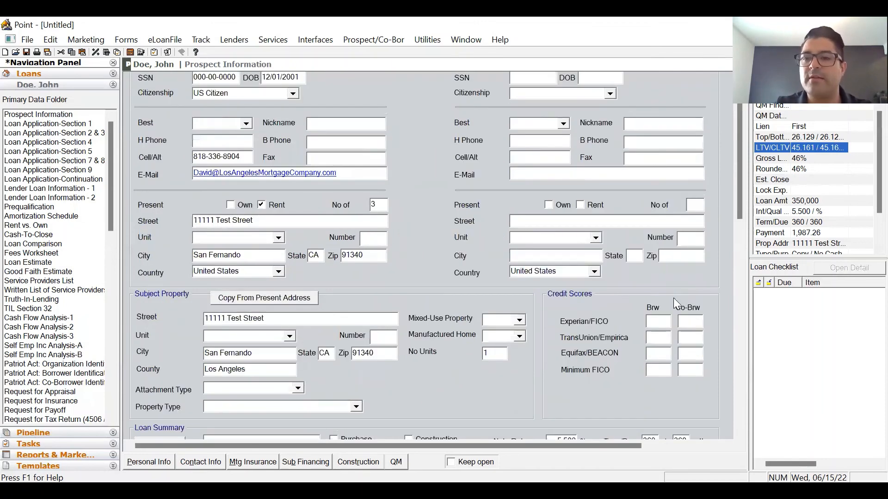
scroll(673, 297, down, 2)
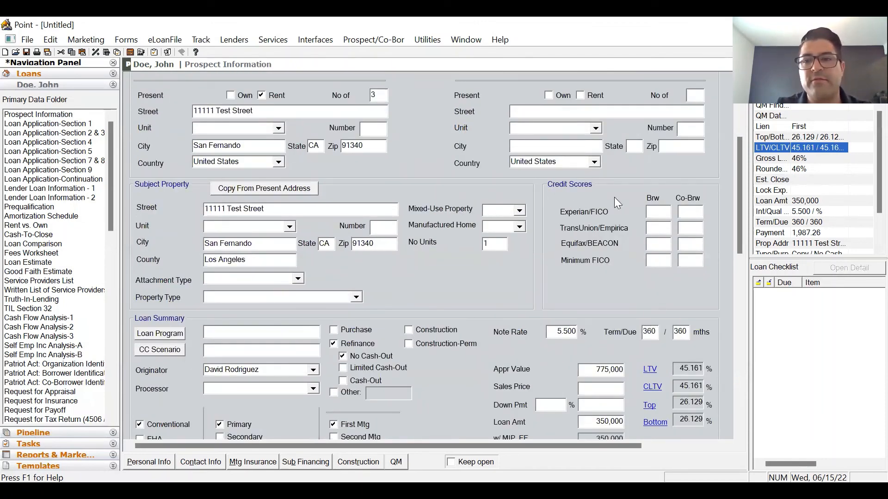
scroll(676, 222, up, 3)
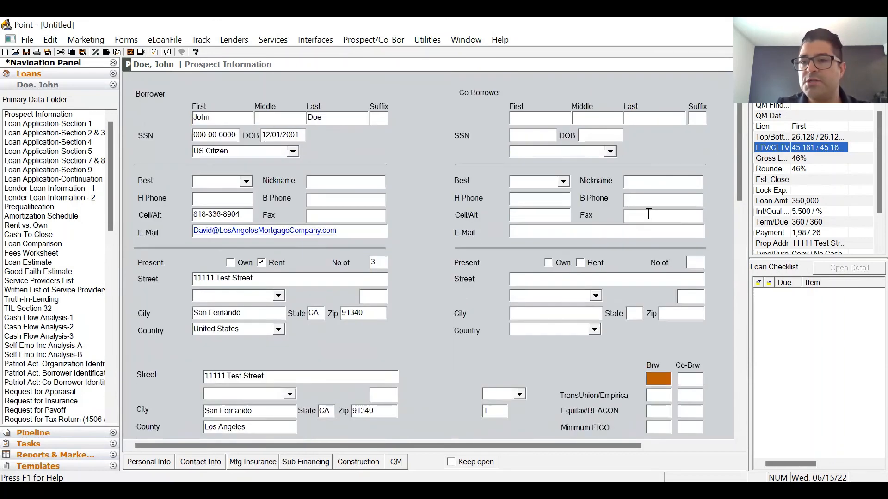
scroll(657, 344, down, 3)
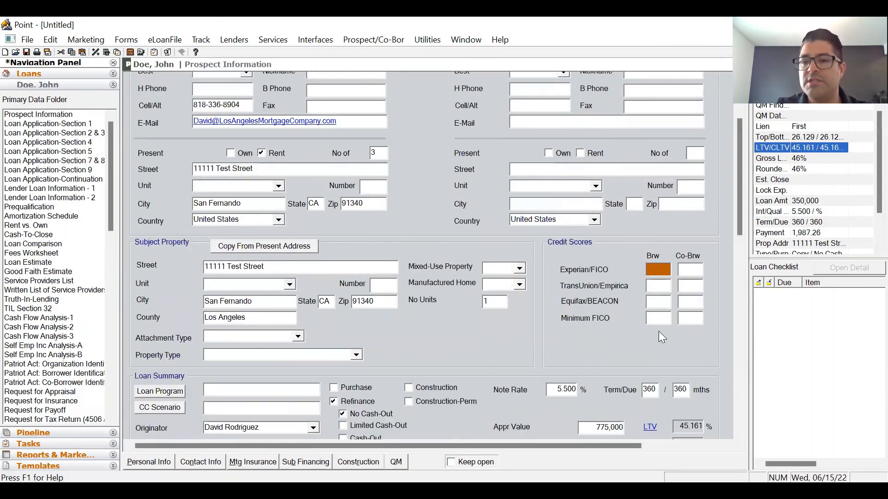
click(657, 286)
click(659, 302)
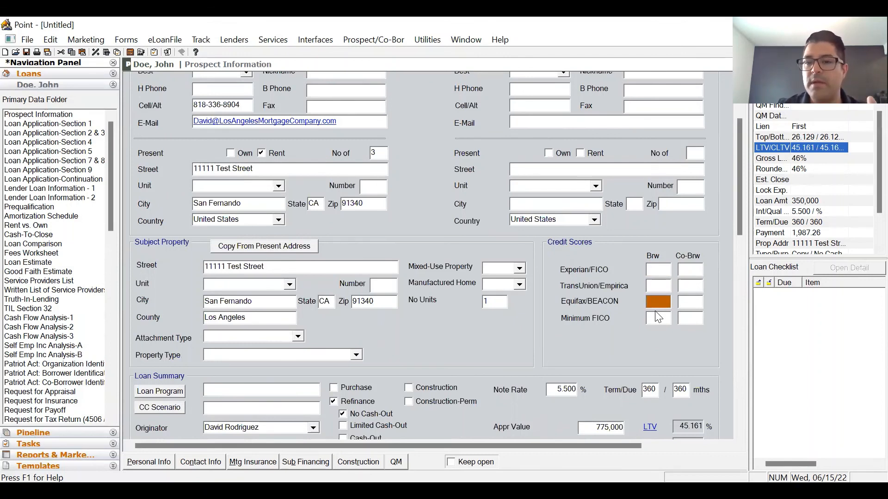
click(667, 319)
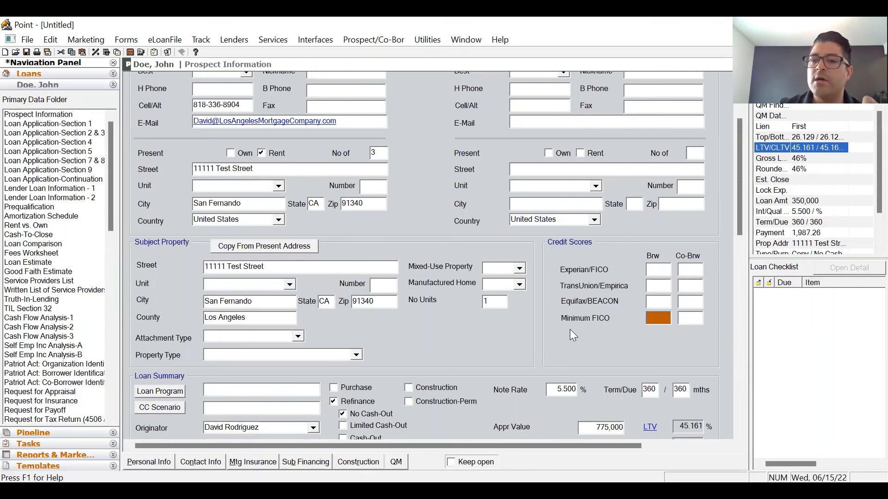
scroll(569, 329, down, 3)
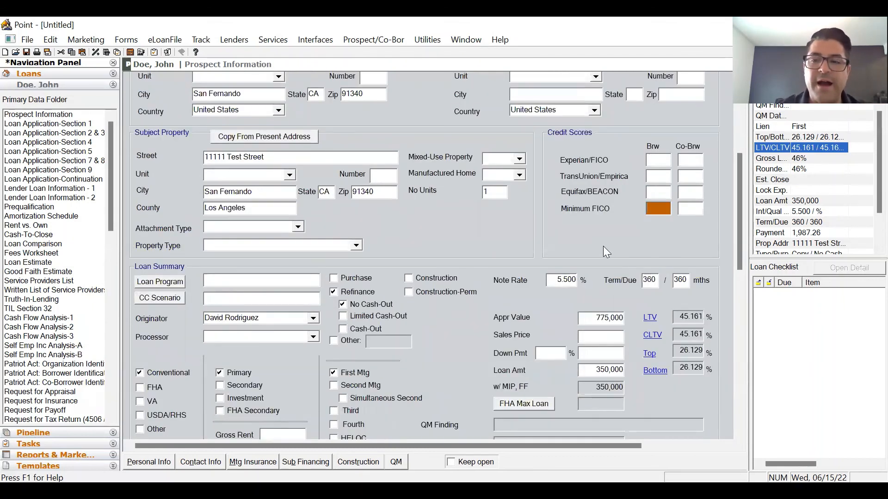